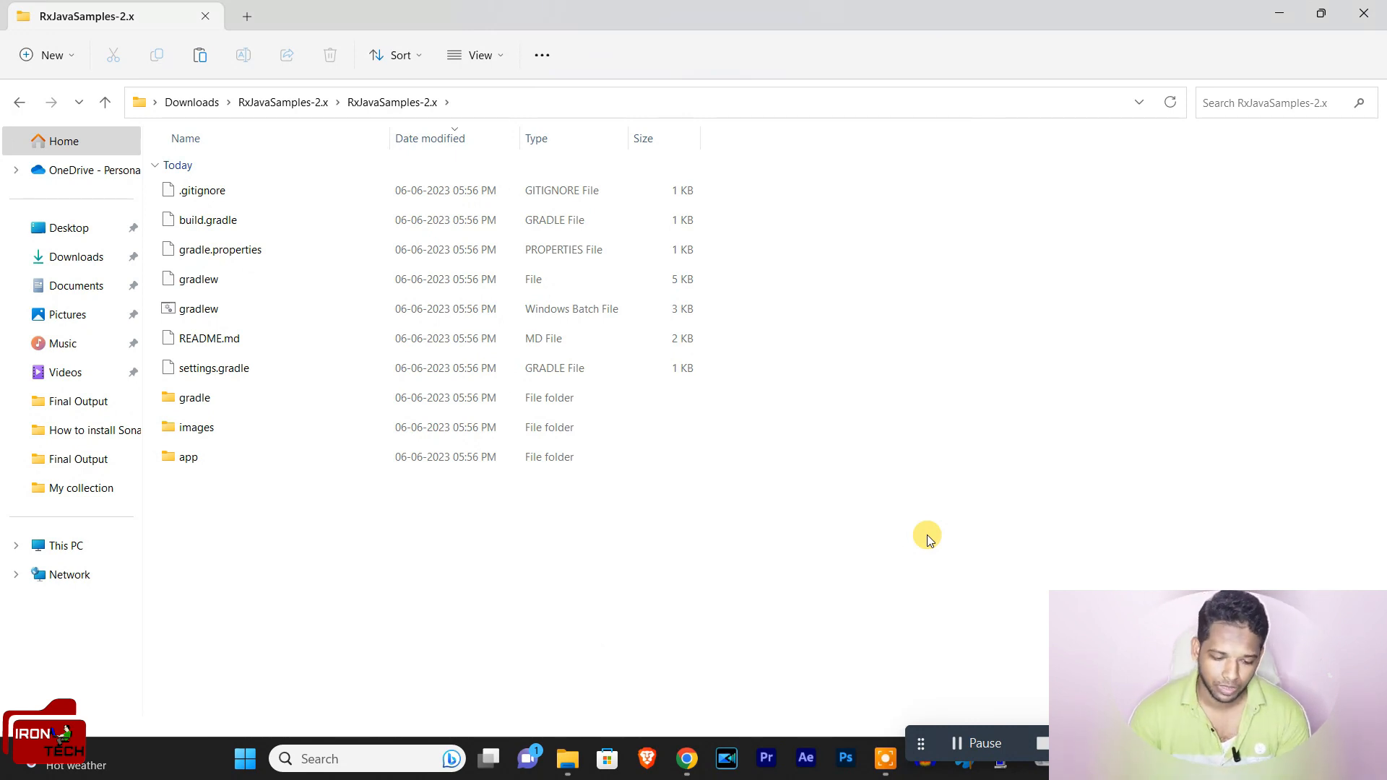
Step: Open the windows-x86-64 folder inside the bin directory of the extracted sonarqube-8.9.10.61524 download
left_click(567, 759)
left_click(448, 655)
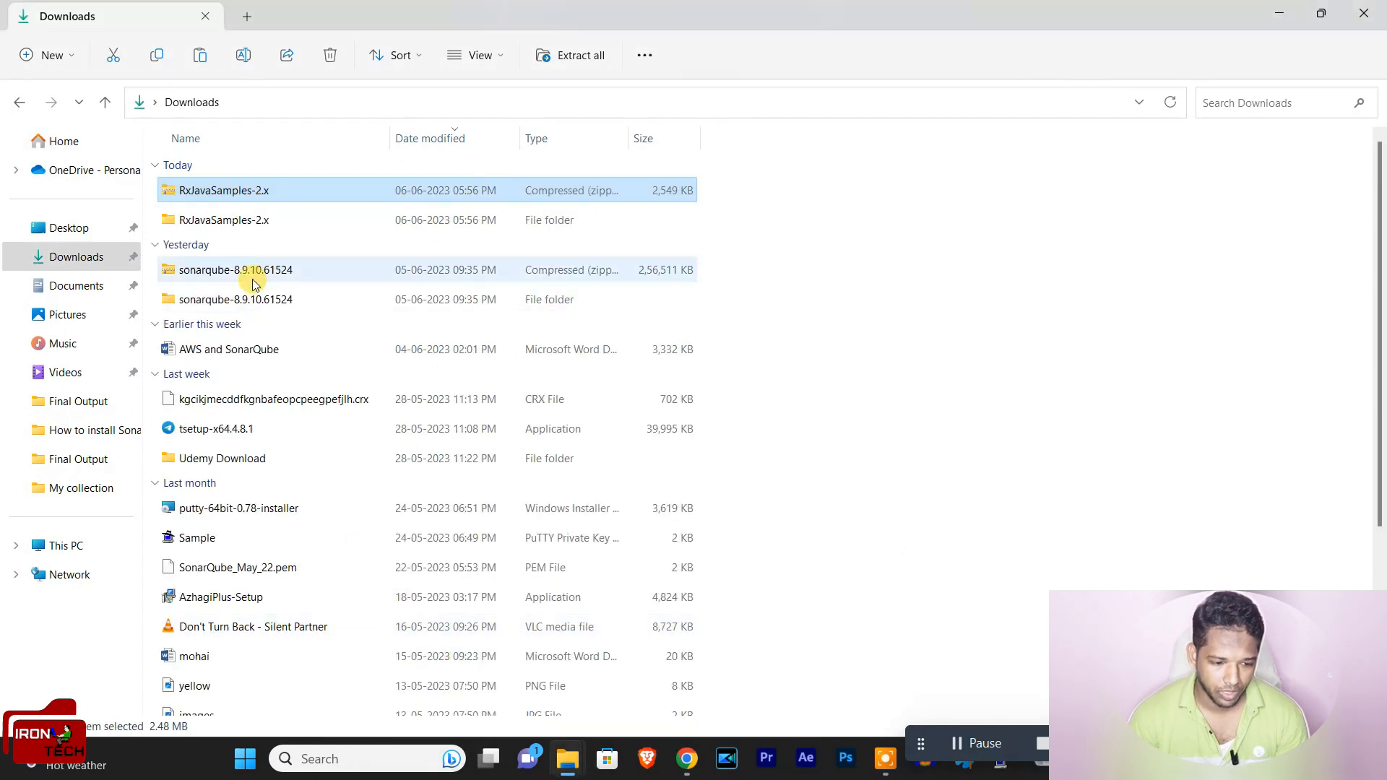
double_click(244, 305)
double_click(223, 196)
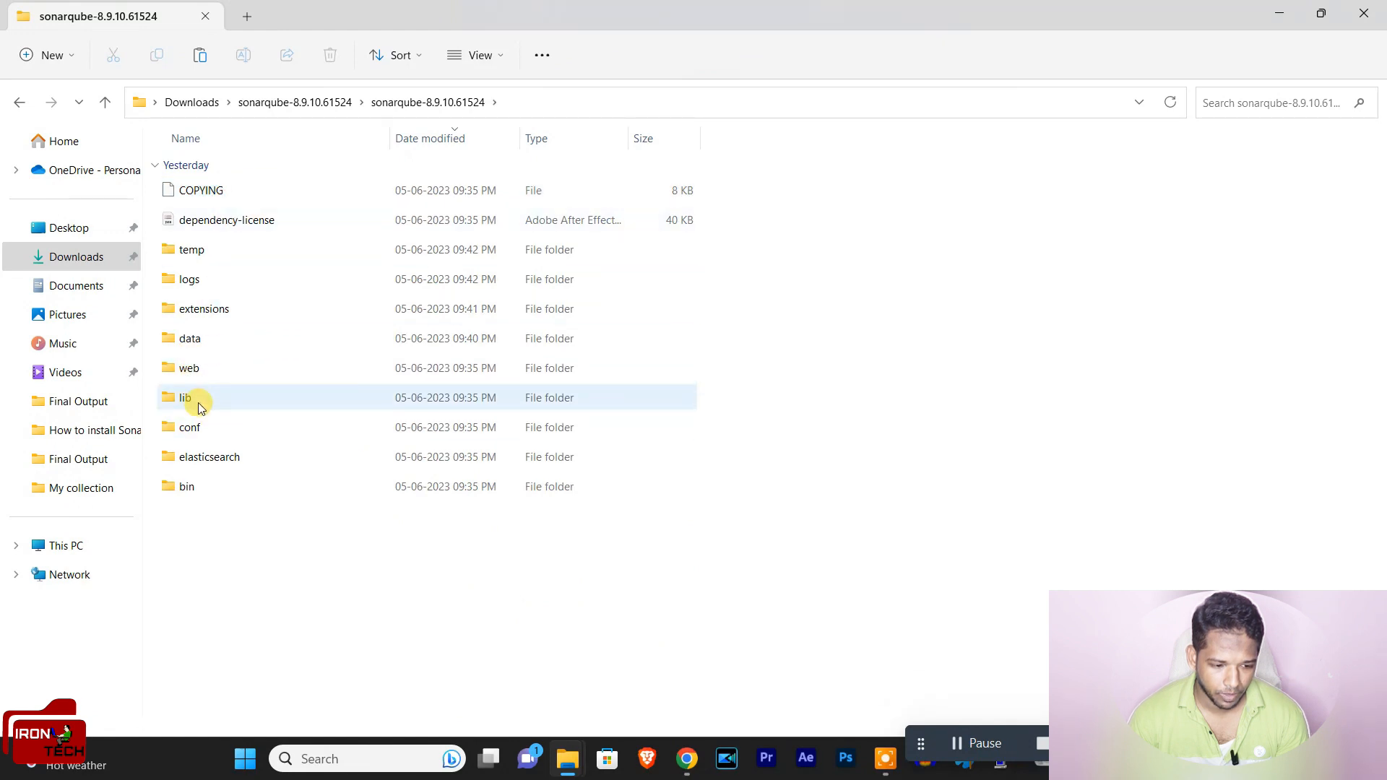
double_click(191, 484)
left_click(235, 280)
double_click(233, 280)
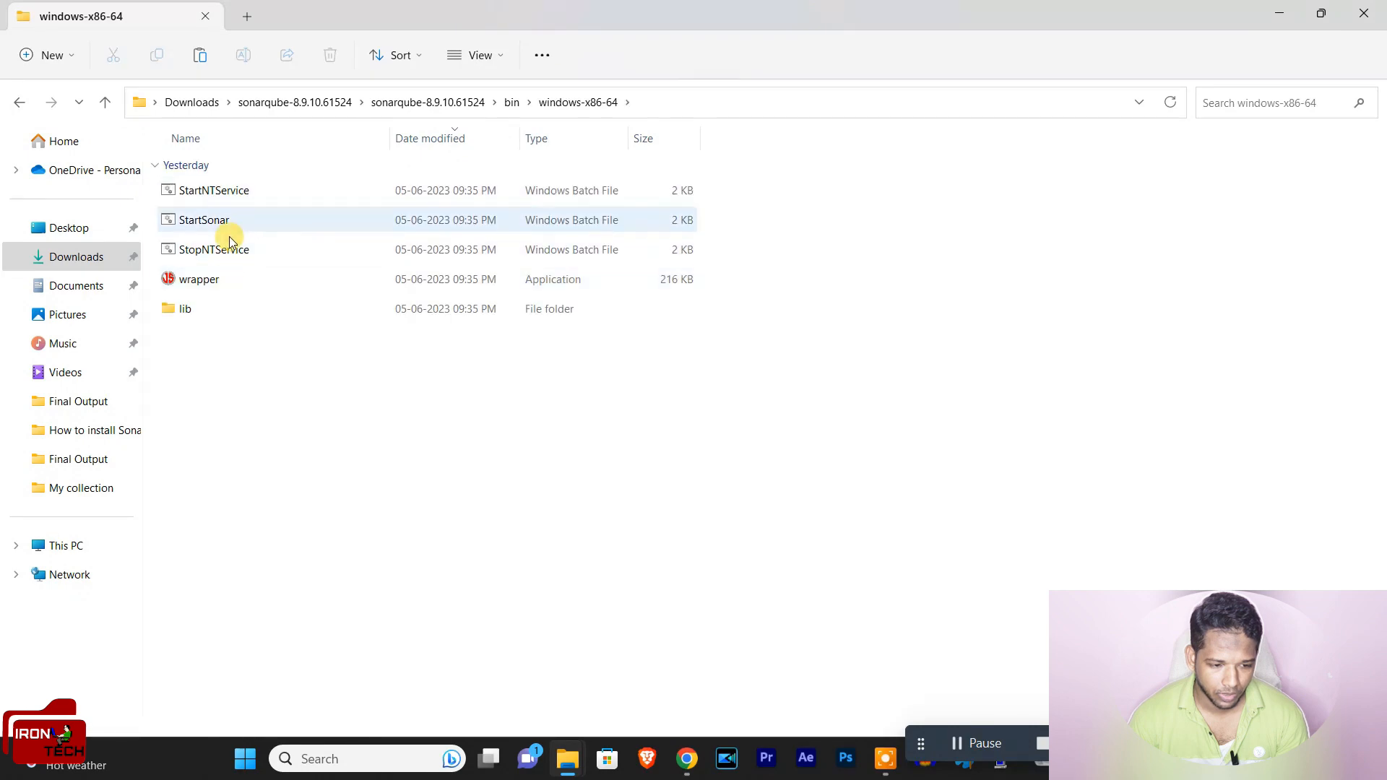
Step: Run the StartSonar batch file to start the SonarQube server and minimize its console window
left_click(219, 228)
double_click(218, 228)
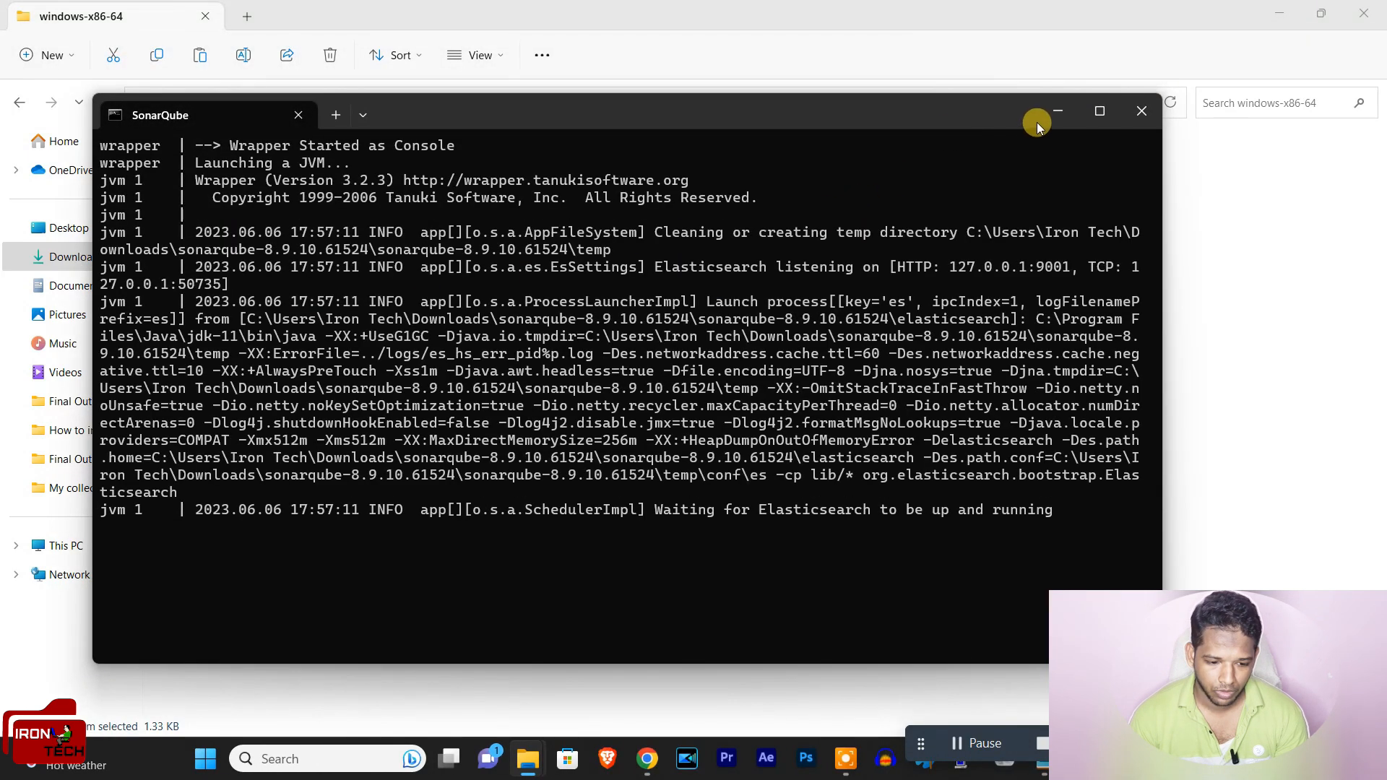
left_click(1055, 114)
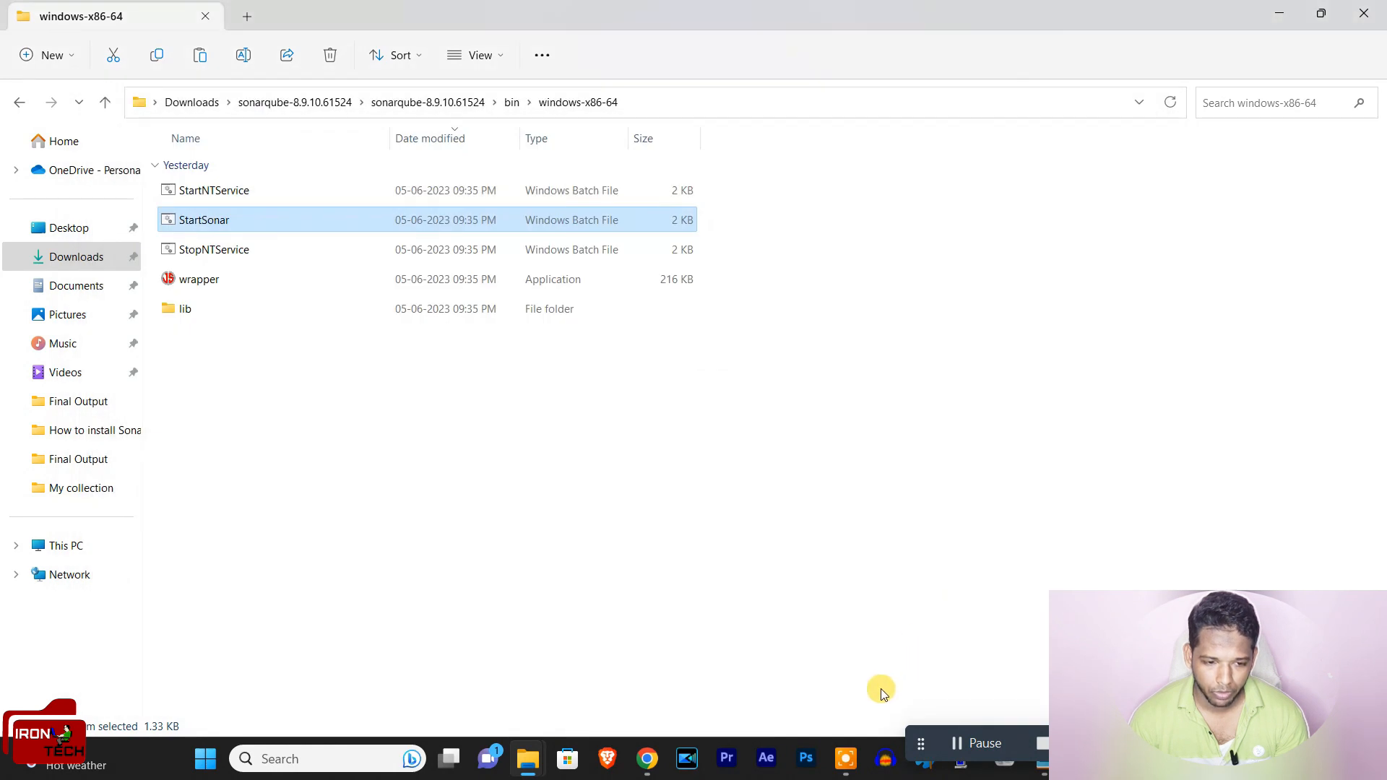
Step: Switch to Chrome and open a new browser tab
left_click(646, 758)
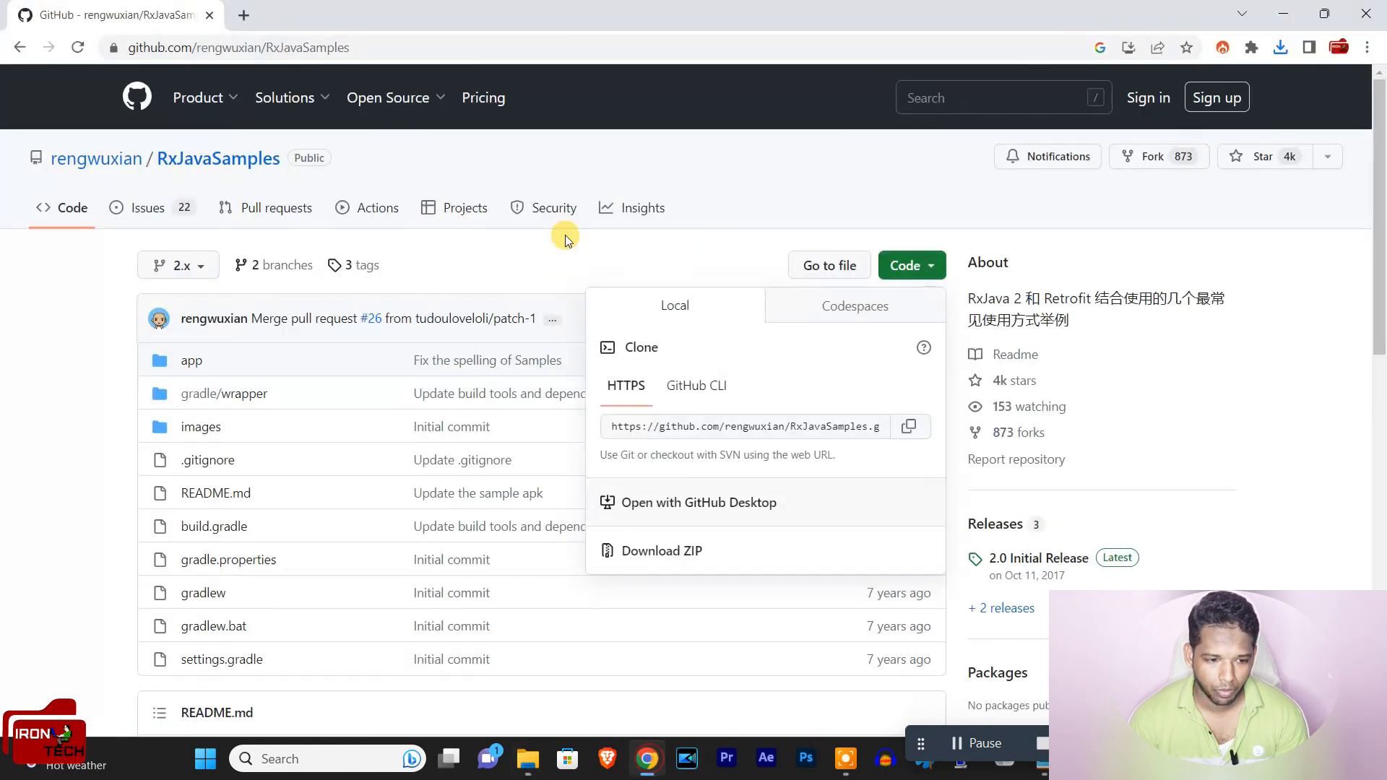
left_click(244, 16)
type("h")
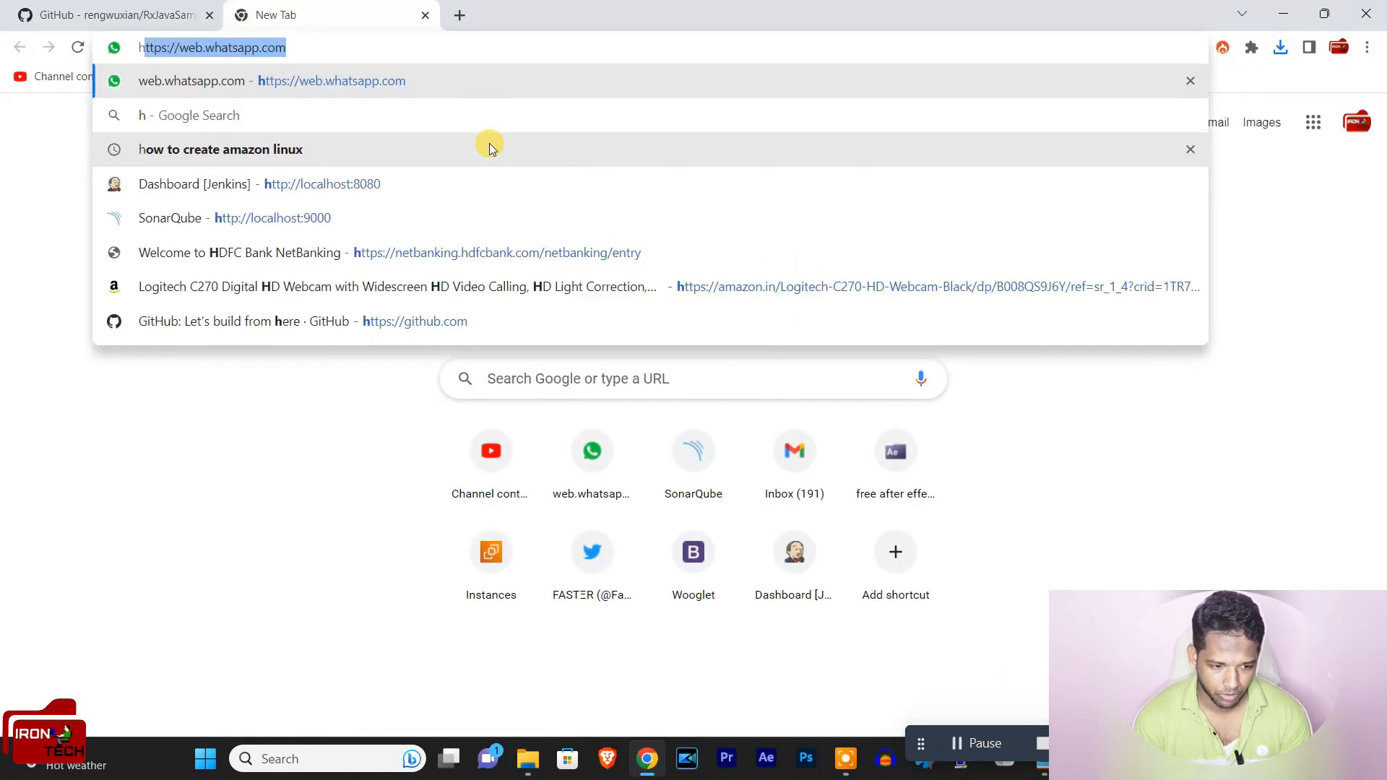
type("tt")
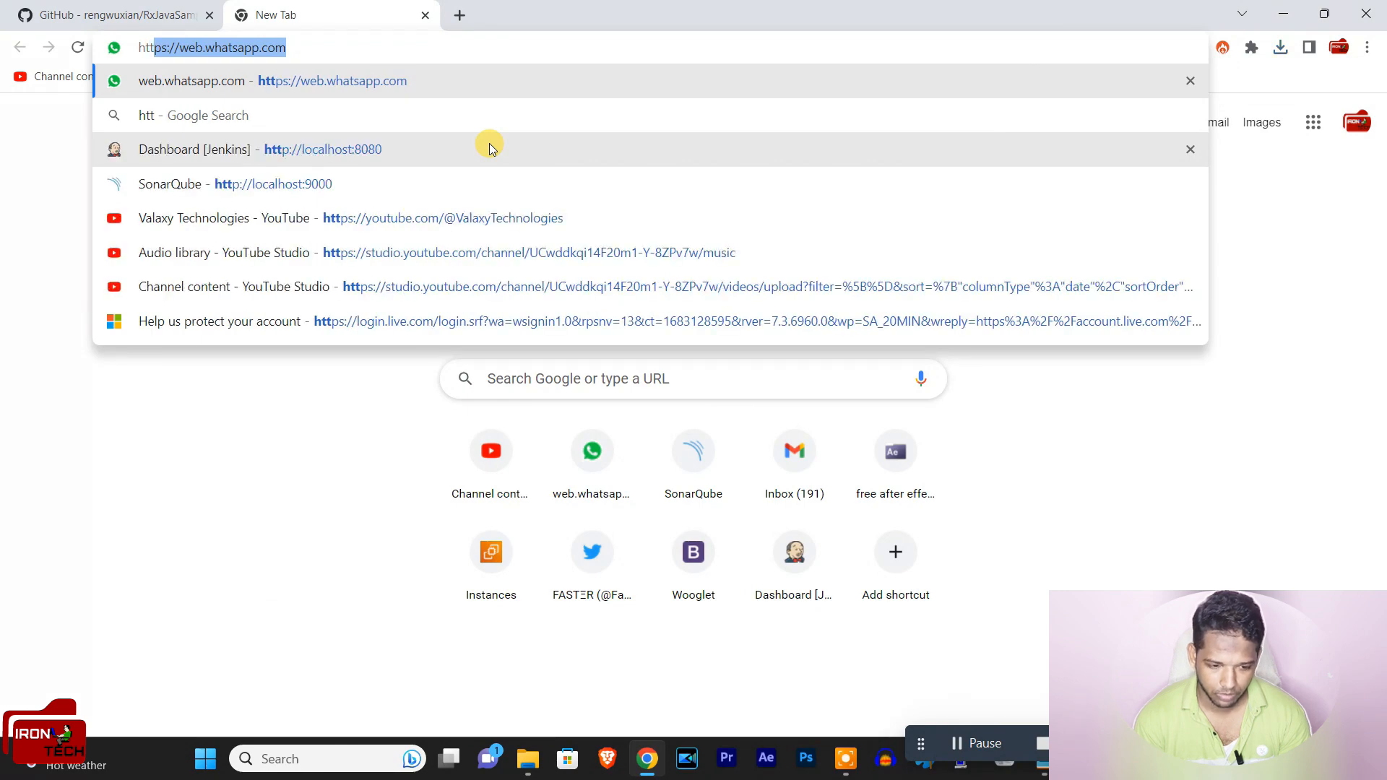
key("Down")
key("Down")
key("Down")
key("BackSpace")
key("BackSpace")
key("BackSpace")
key("BackSpace")
key("BackSpace")
key("BackSpace")
key("BackSpace")
key("BackSpace")
key("BackSpace")
key("BackSpace")
key("BackSpace")
key("BackSpace")
key("BackSpace")
key("BackSpace")
key("BackSpace")
key("BackSpace")
key("BackSpace")
key("BackSpace")
key("BackSpace")
key("BackSpace")
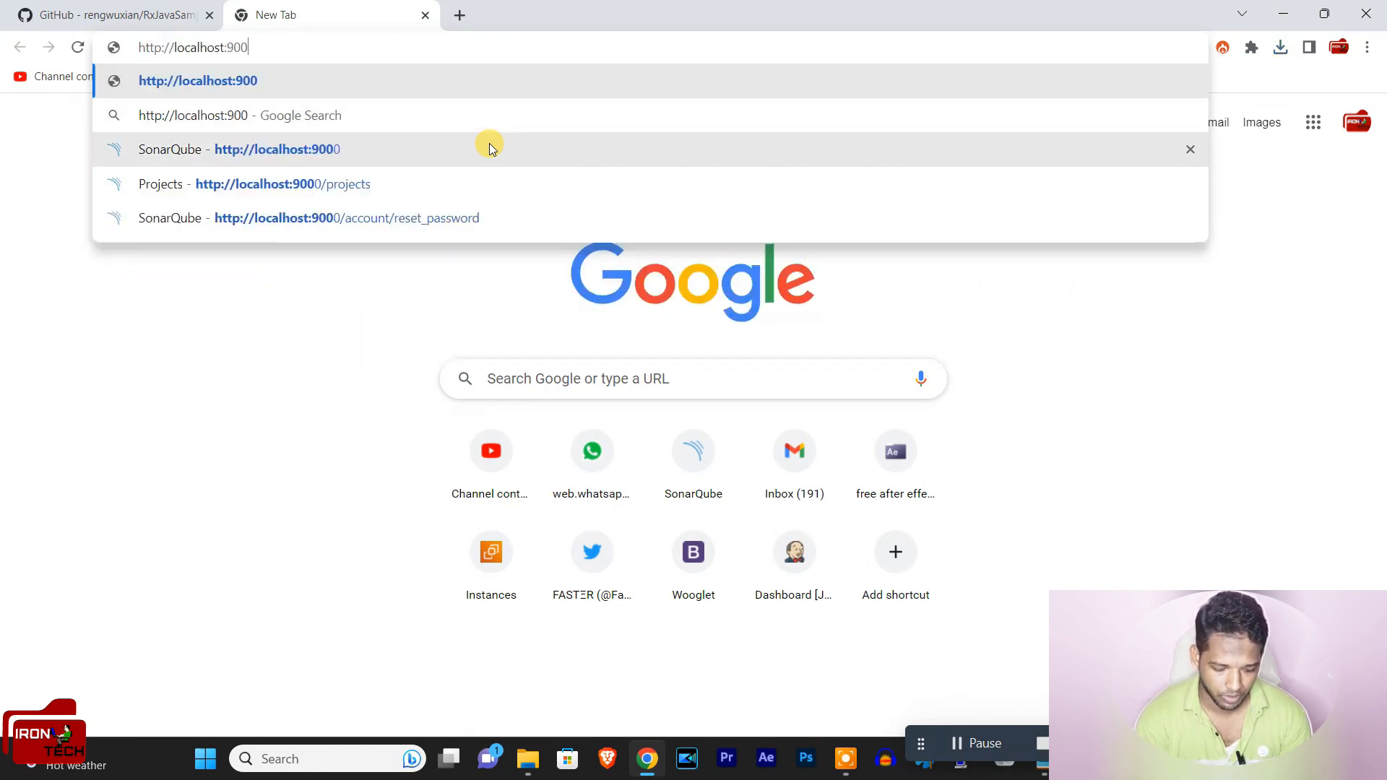
type("htt")
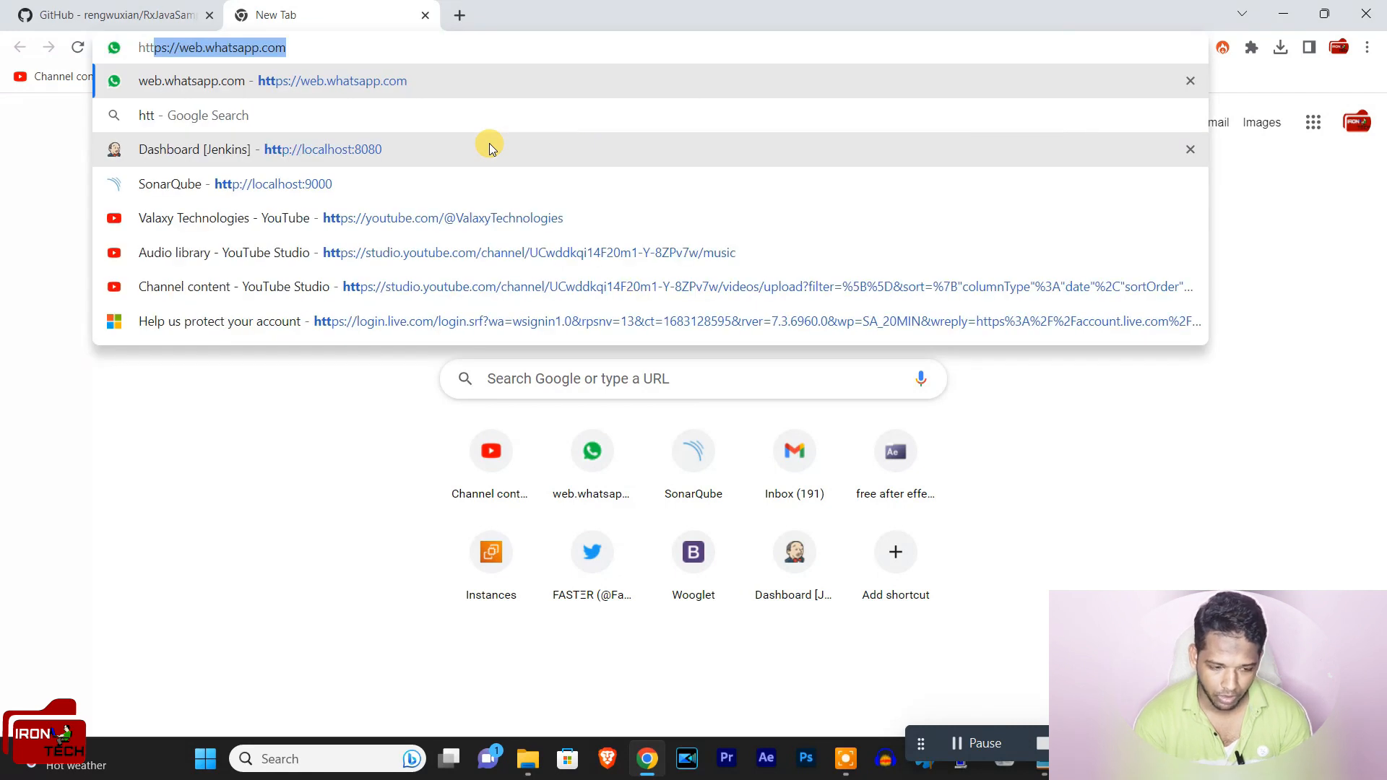
type("p://loc")
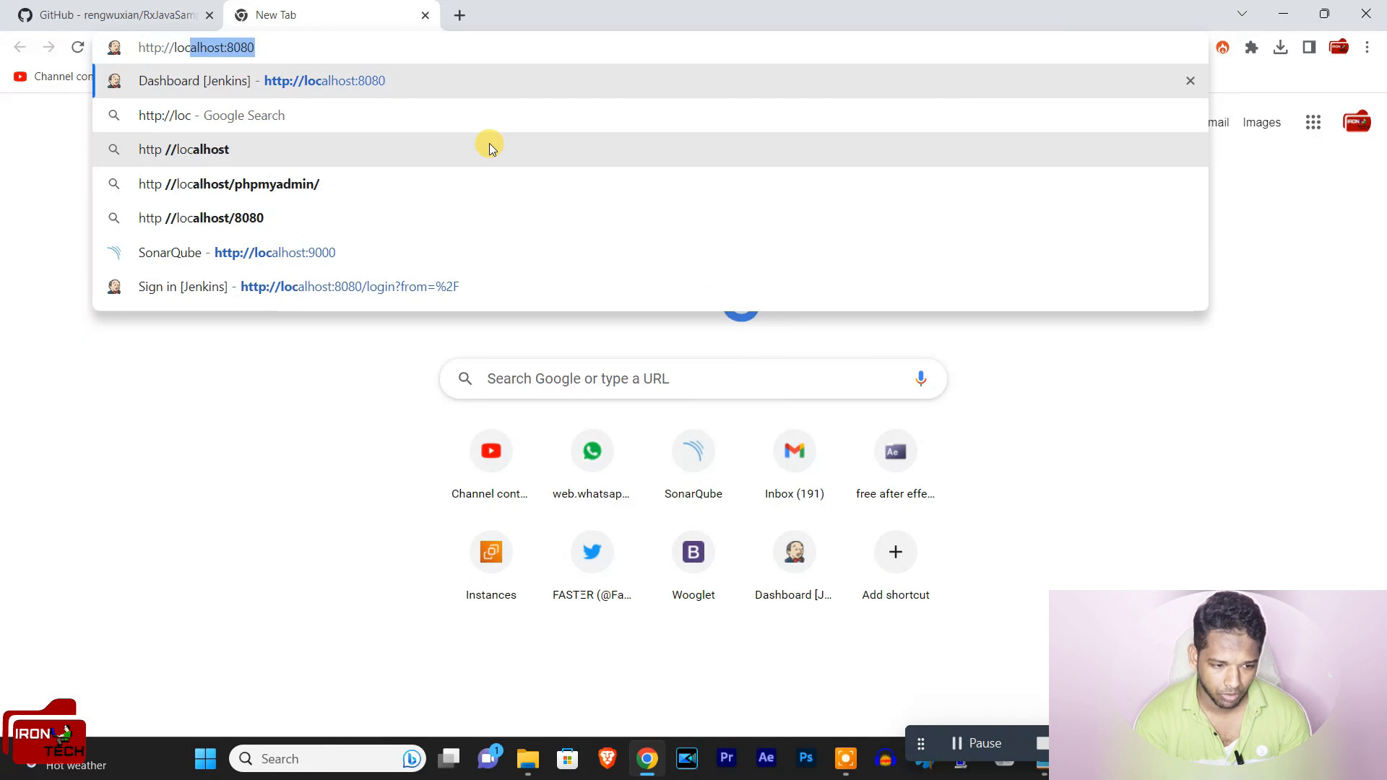
type("ca")
key("BackSpace")
key("BackSpace")
type("alj")
key("BackSpace")
type("host")
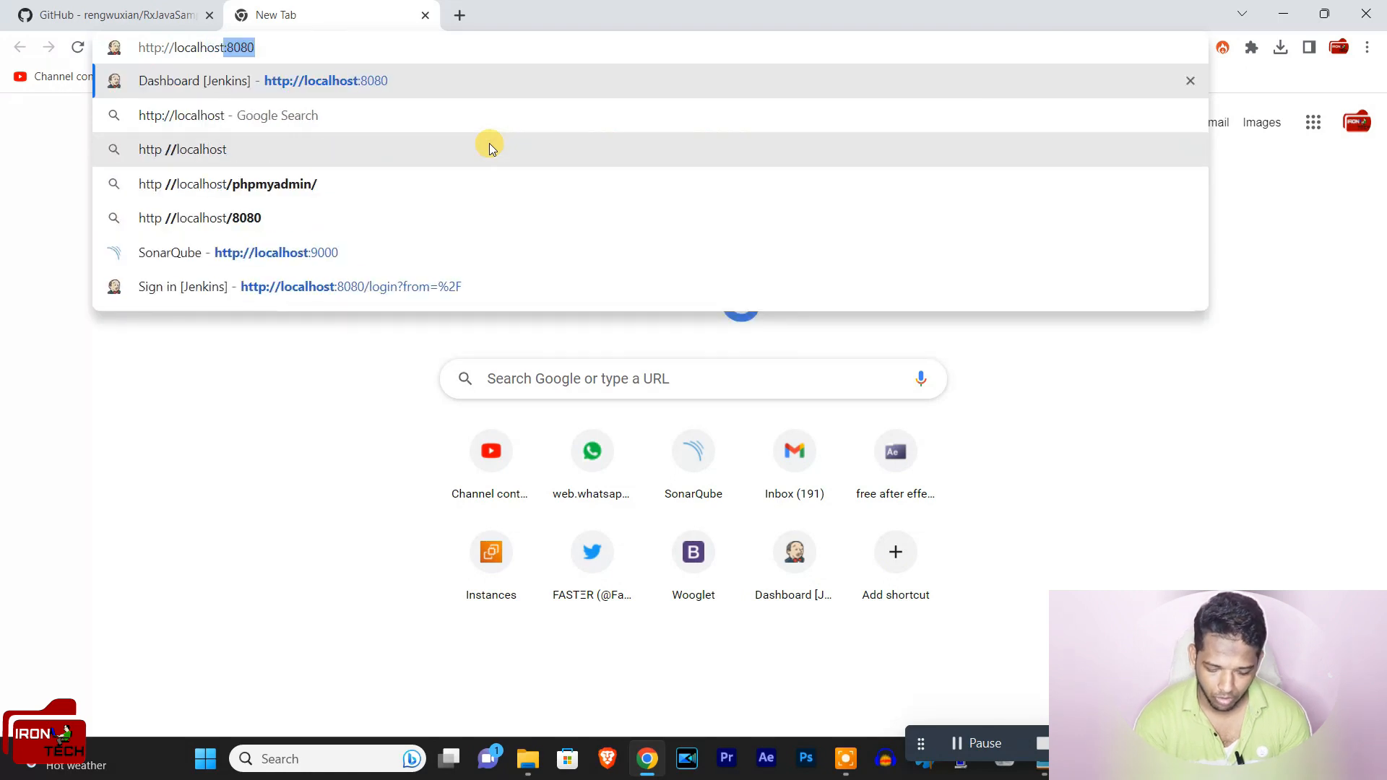
type(":")
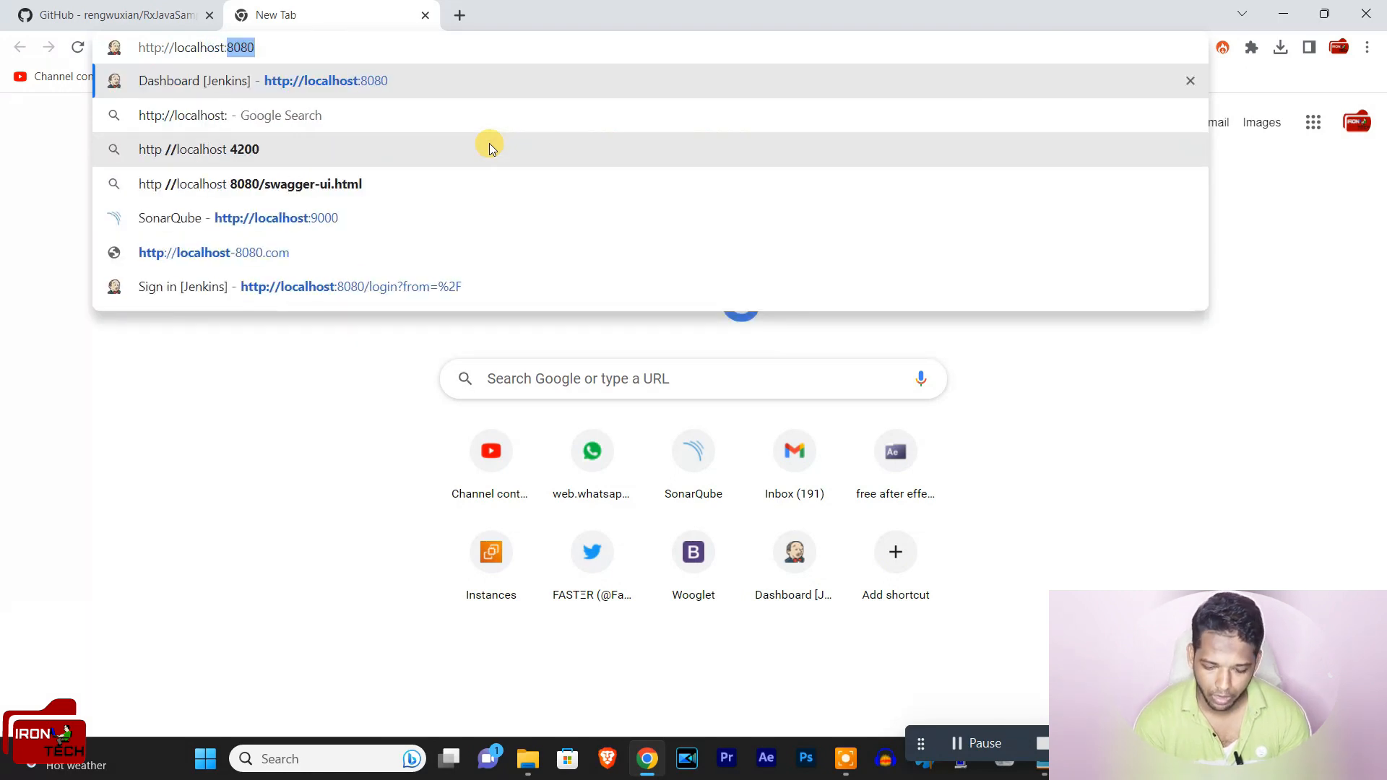
type("900")
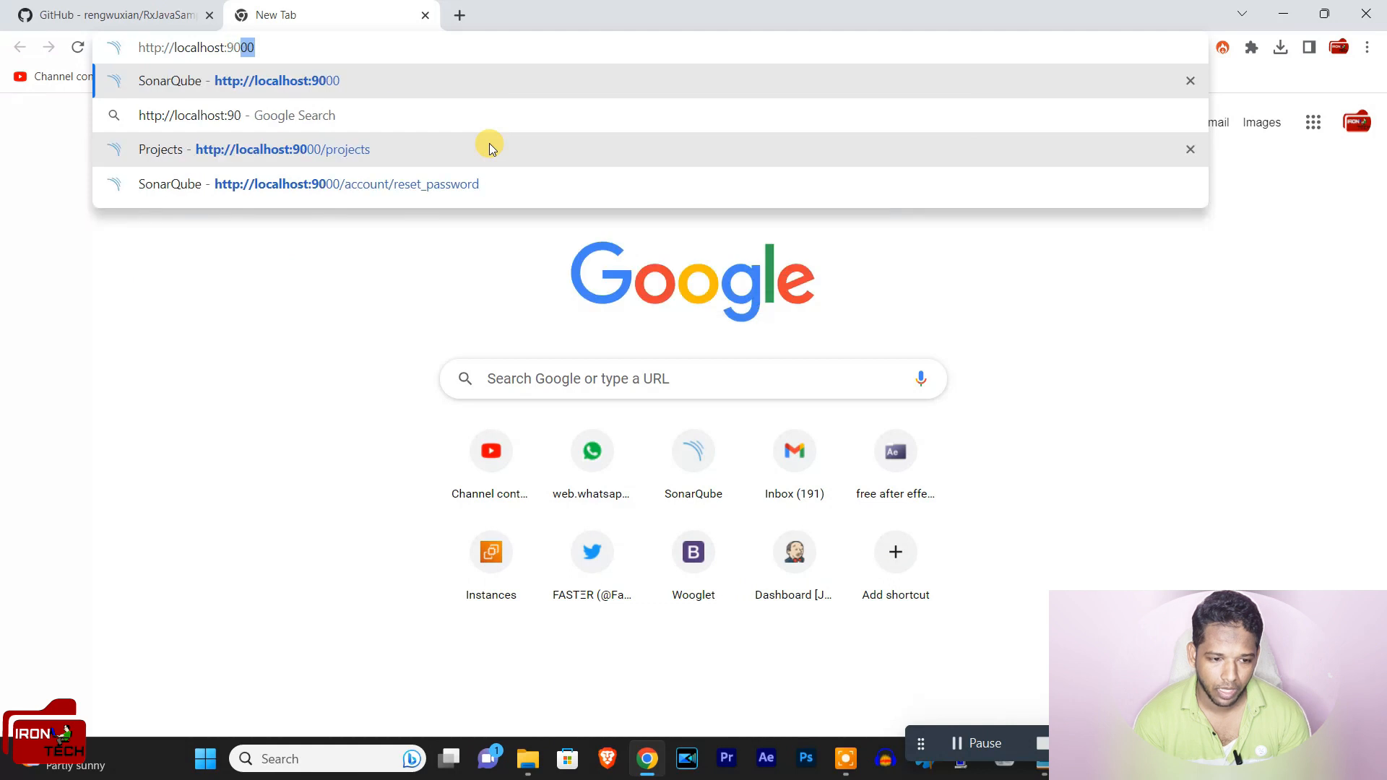
type("0")
key("Return")
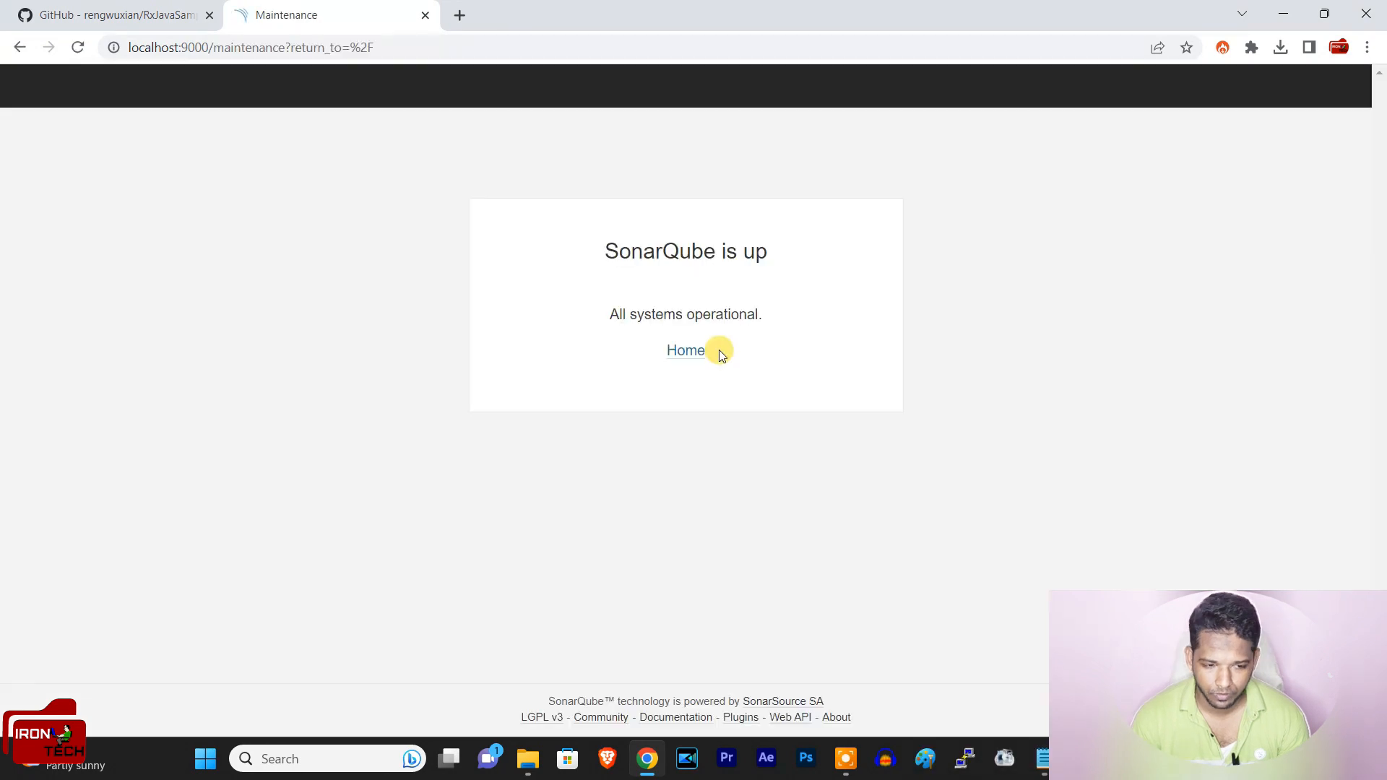
Step: Log in to SonarQube with the login admin and the account password
left_click(687, 350)
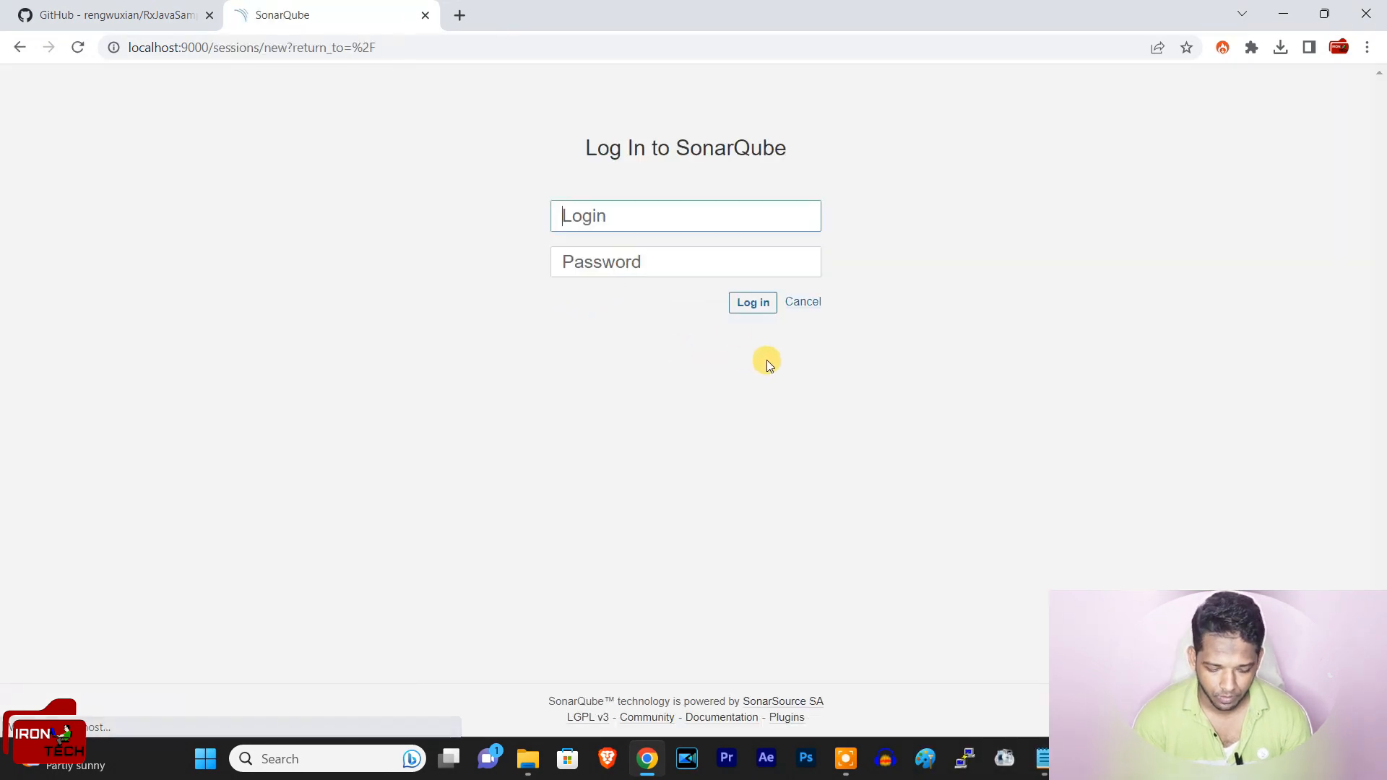
type("admin")
key("Tab")
type("admin123")
key("Return")
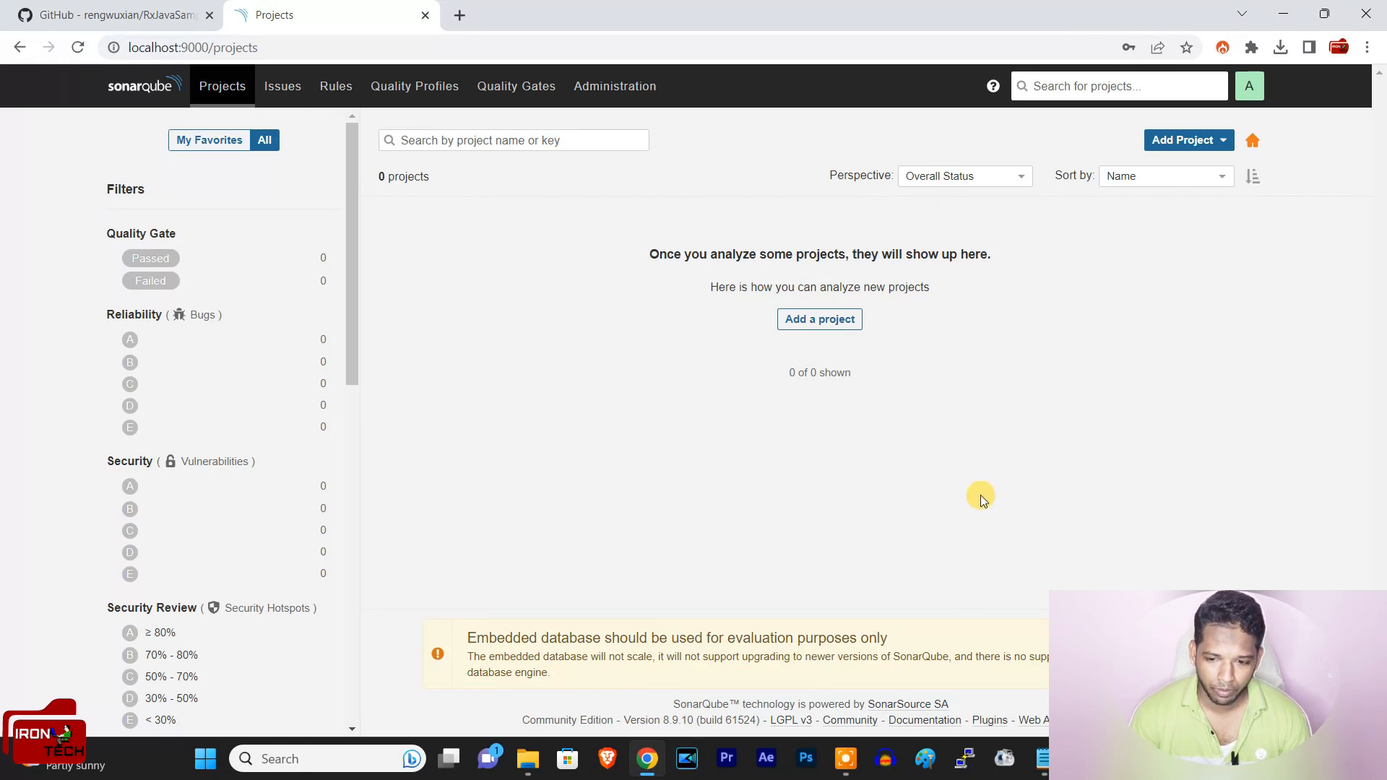
Step: Create a project manually with "sample" as its project key and display name, and set it up
left_click(1217, 143)
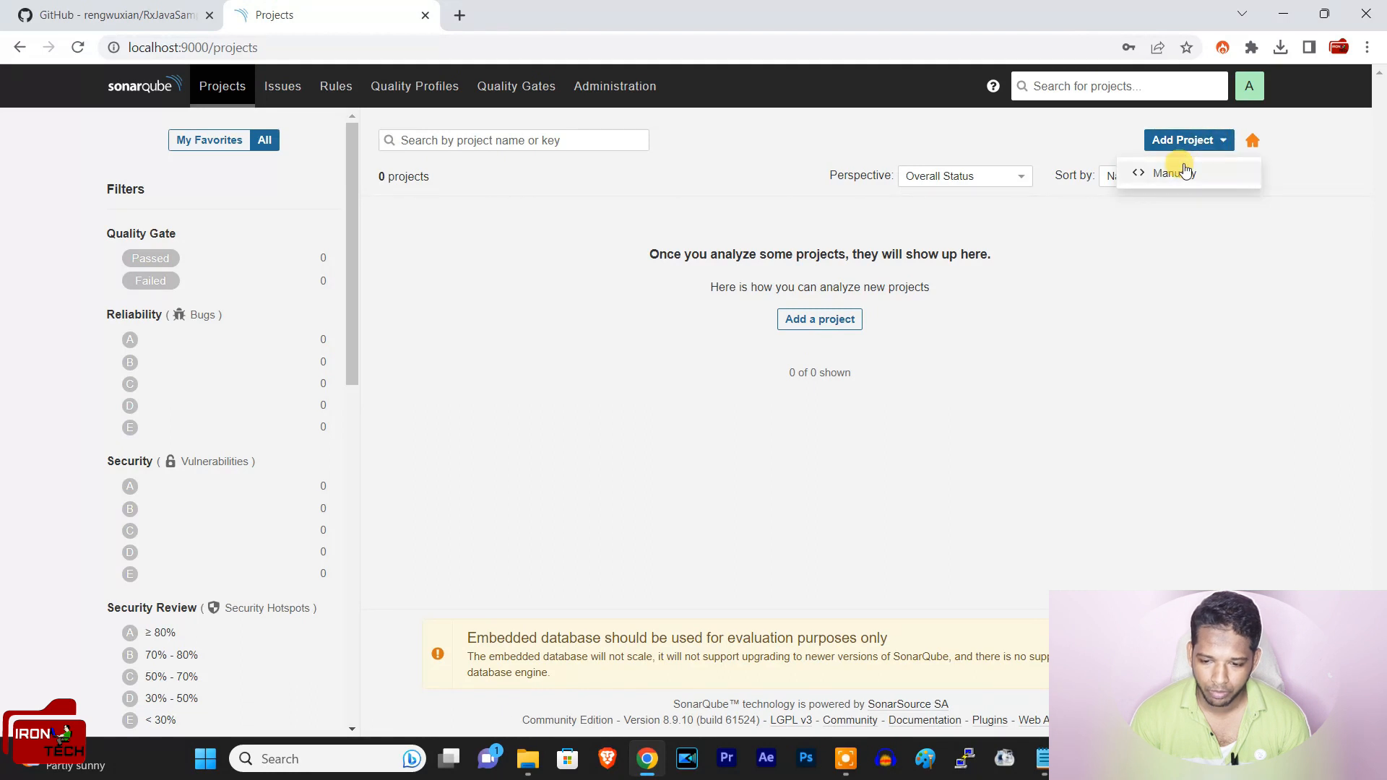
left_click(1185, 278)
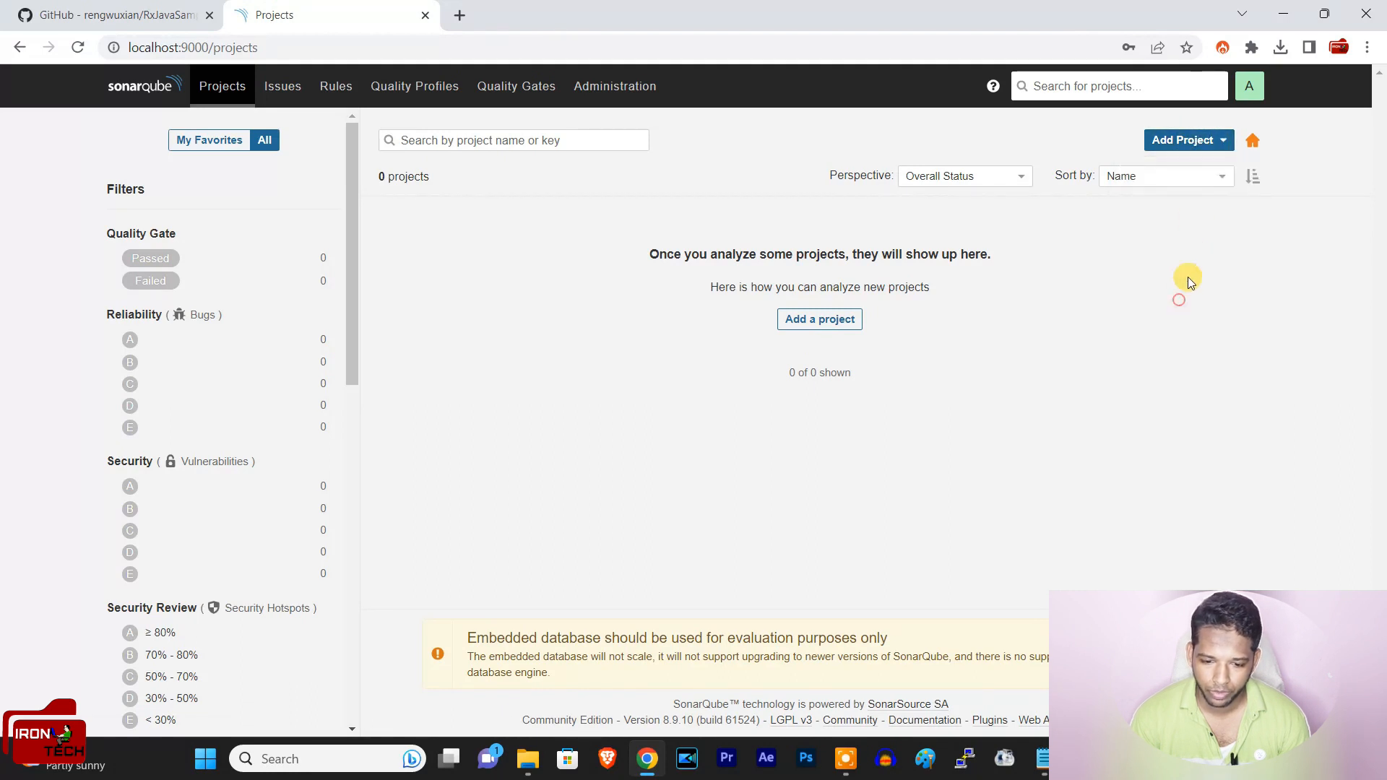
left_click(1199, 141)
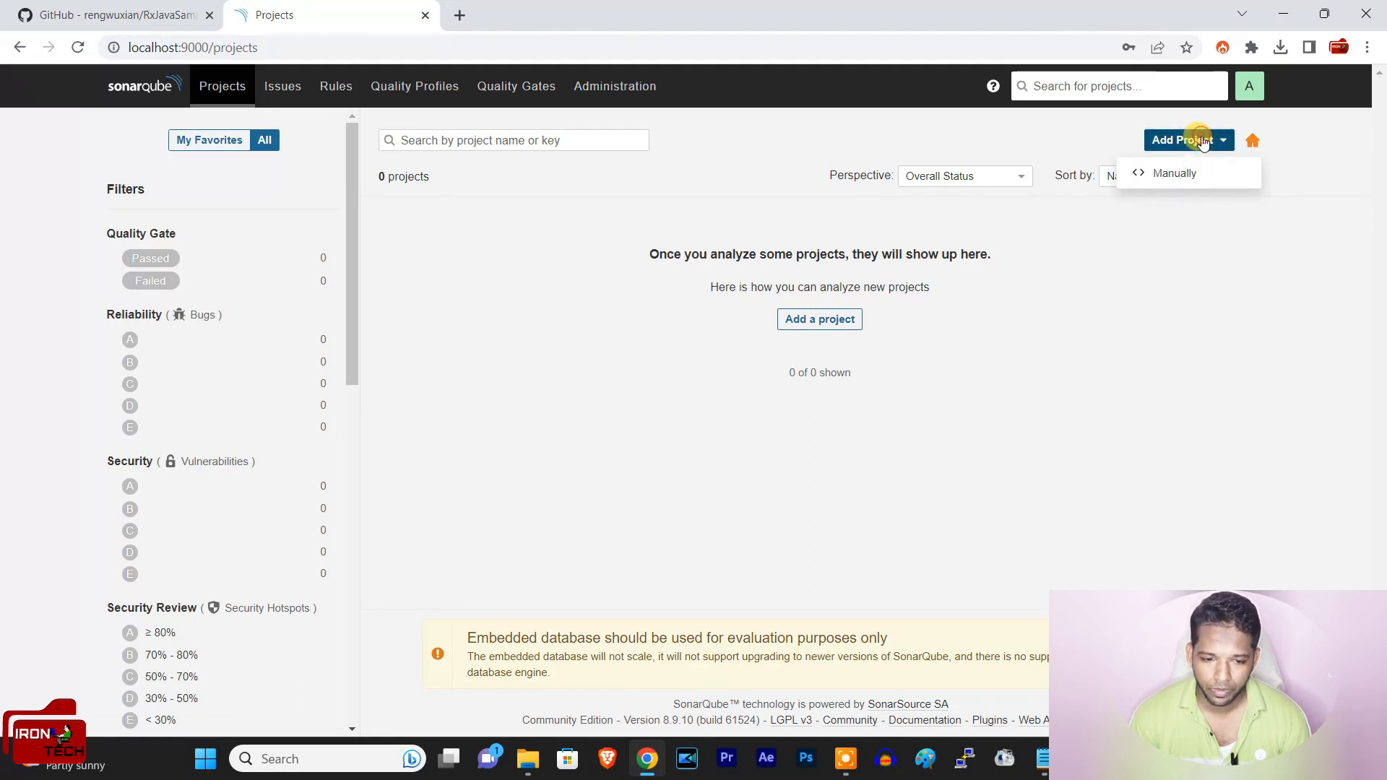
left_click(1177, 173)
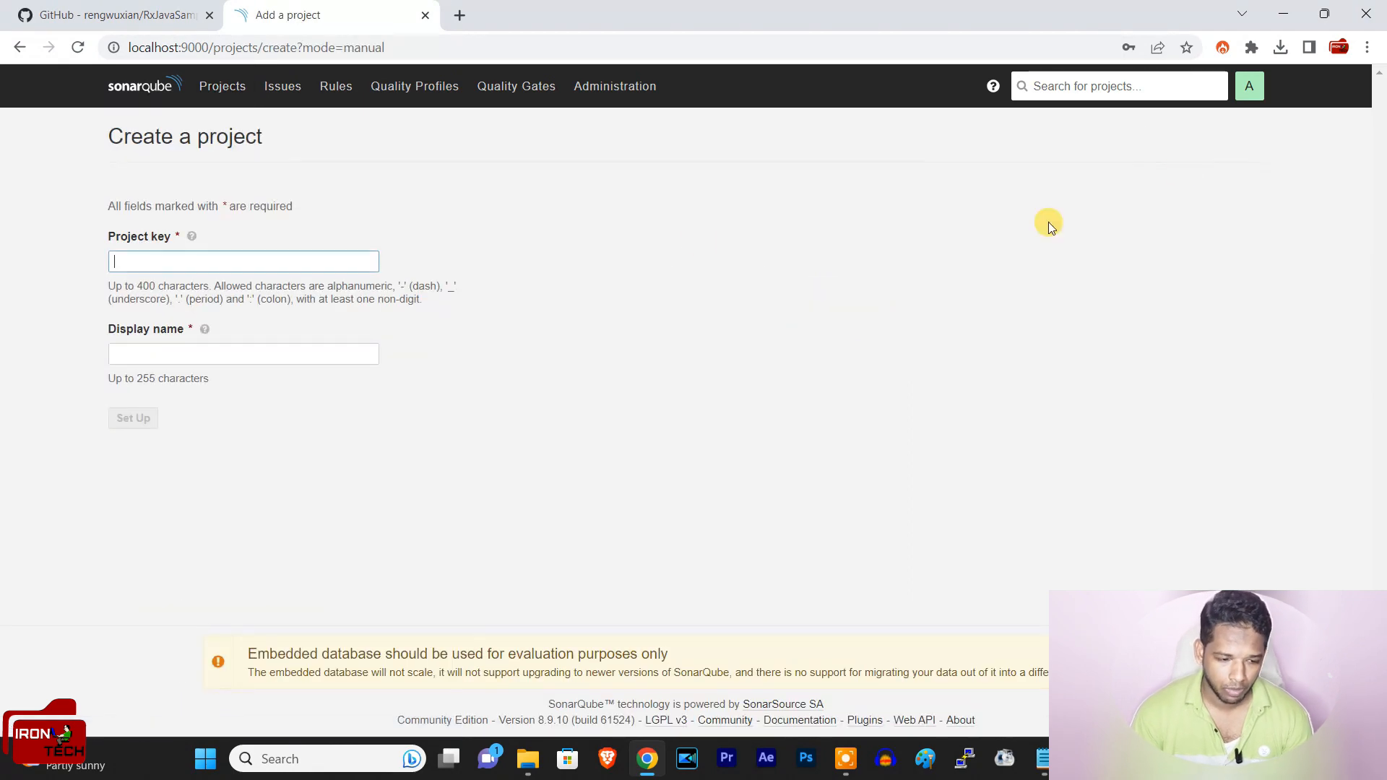
type("sample")
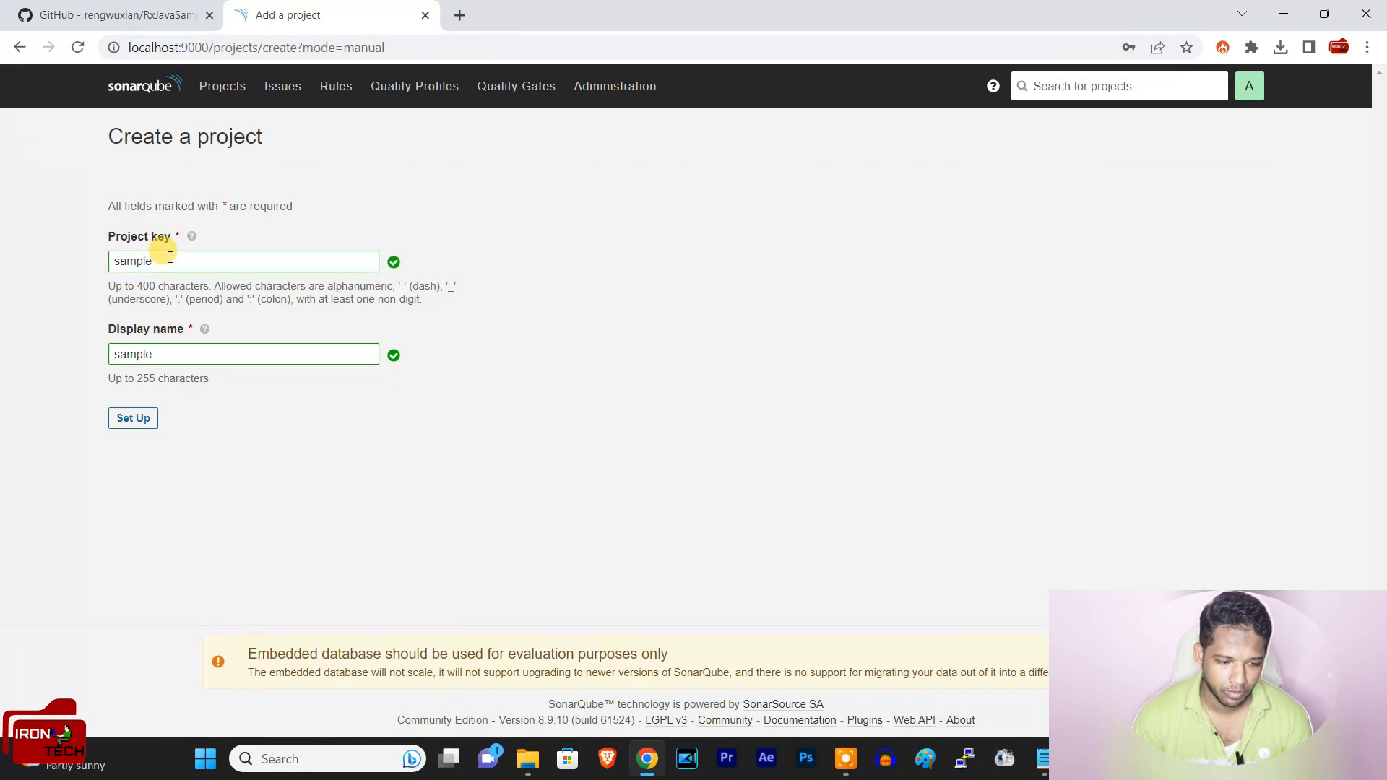
left_click(149, 421)
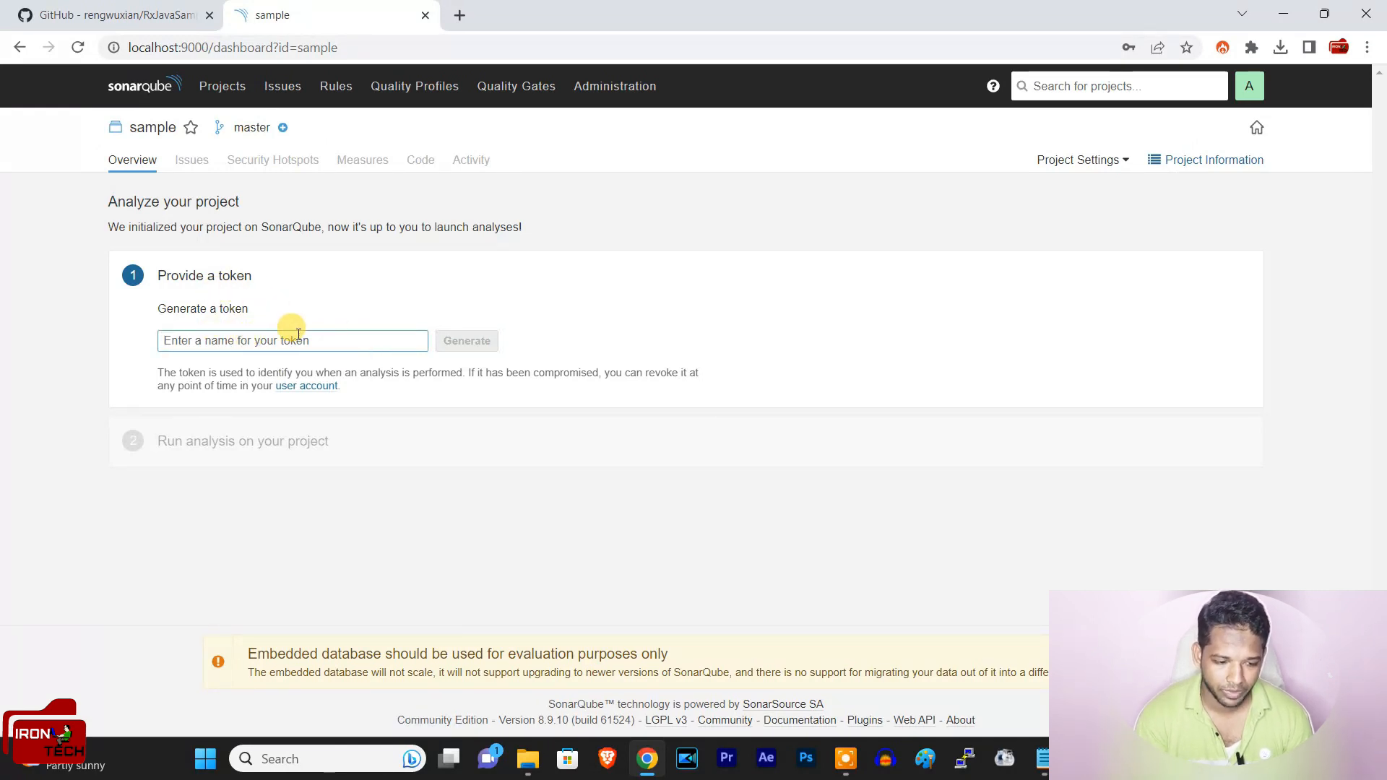
Step: Generate an analysis token named "sample" and continue to the analysis instructions
type("sample")
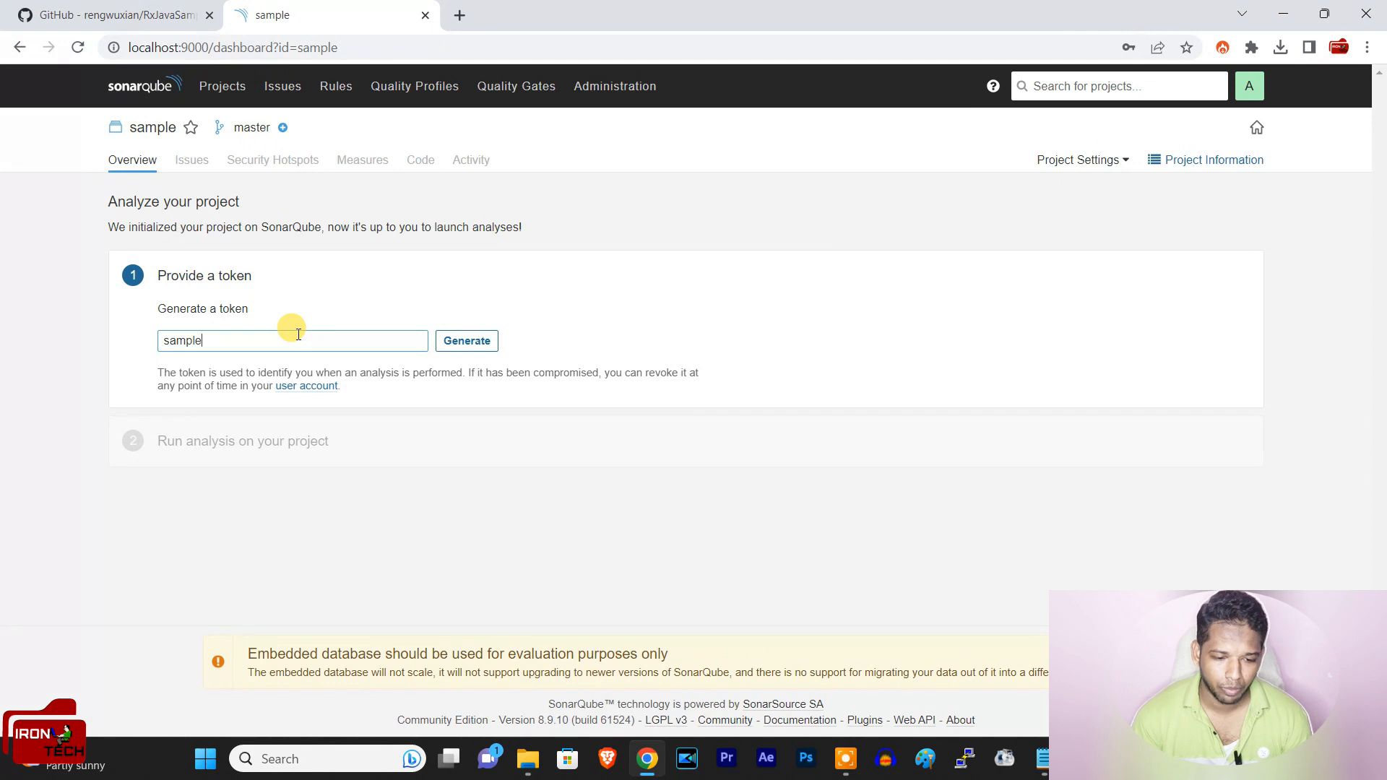
left_click(447, 346)
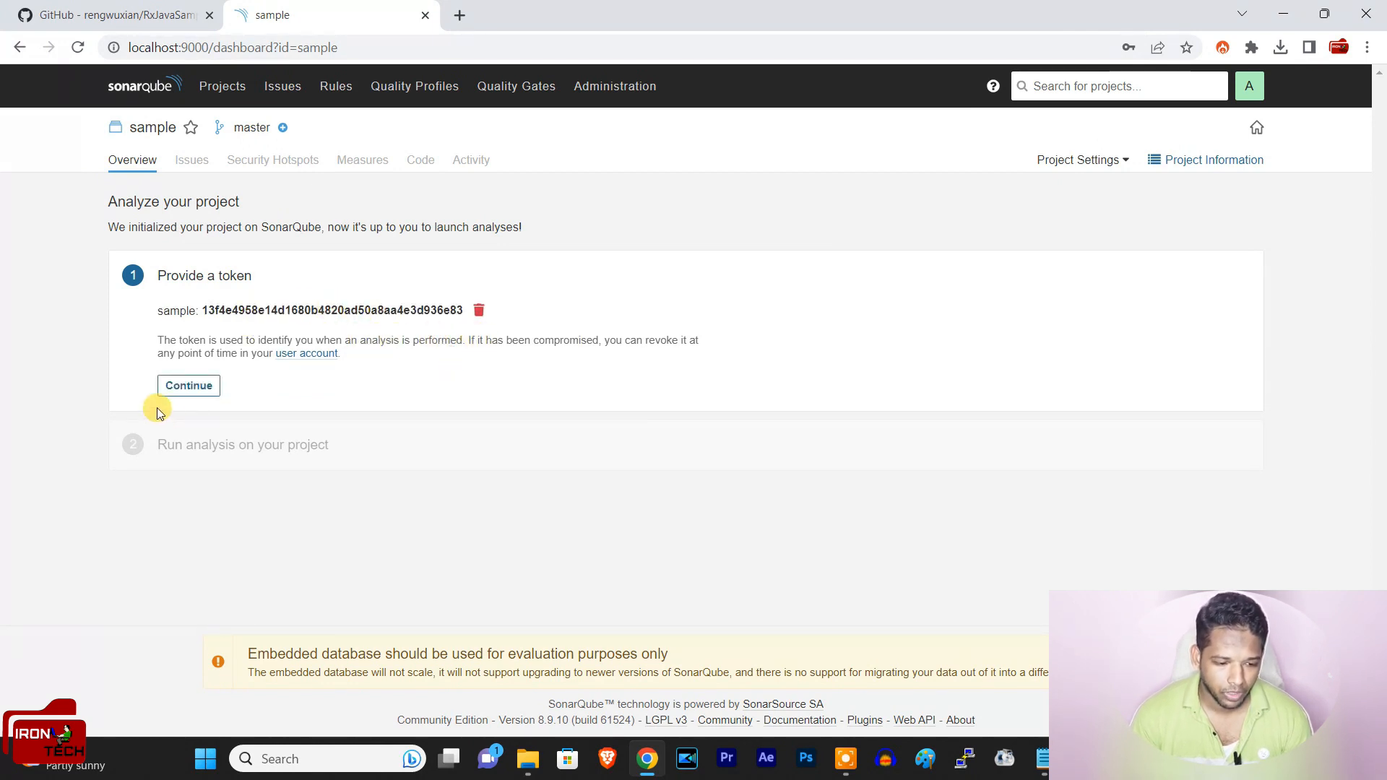
left_click(196, 388)
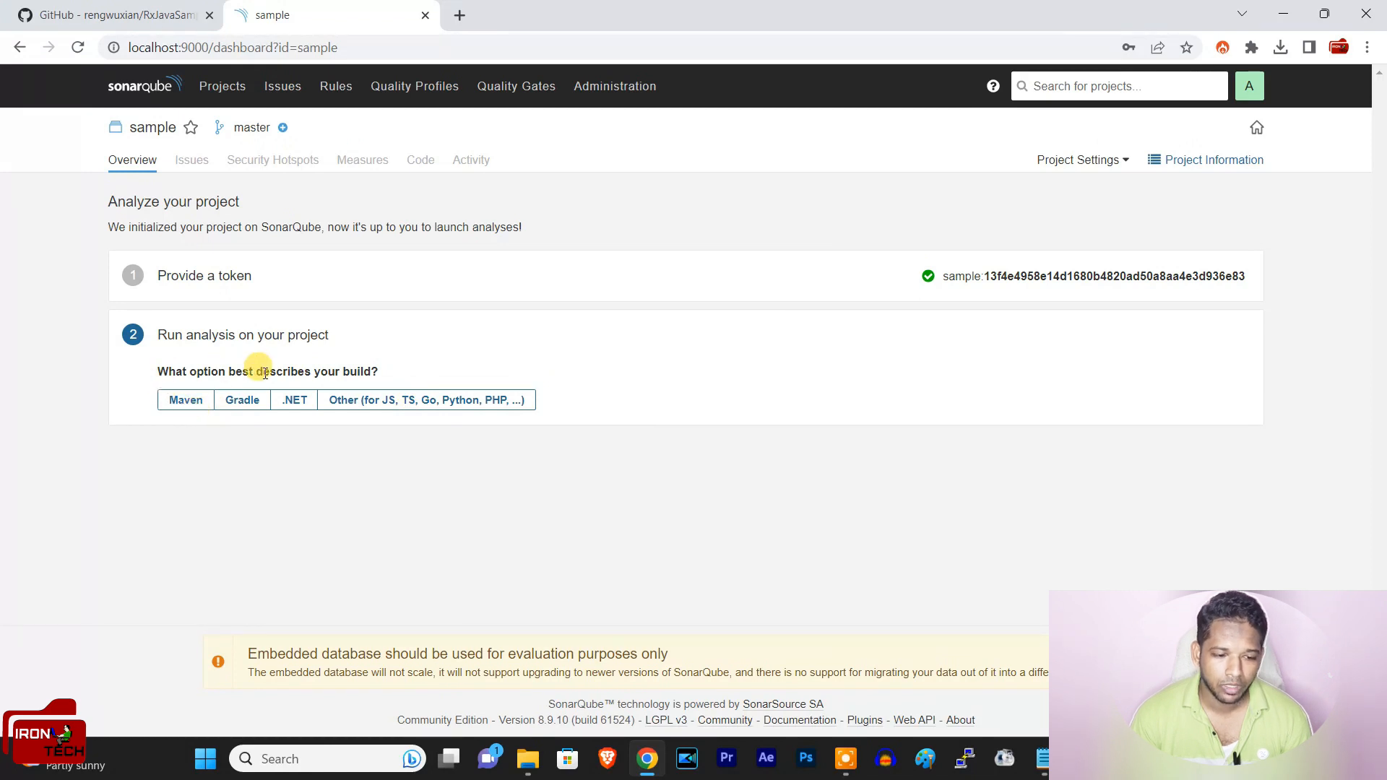
Step: Choose the Other build type (JS, TS, Go, Python, PHP) with Windows as the OS, and copy the sonar-scanner command
left_click(504, 405)
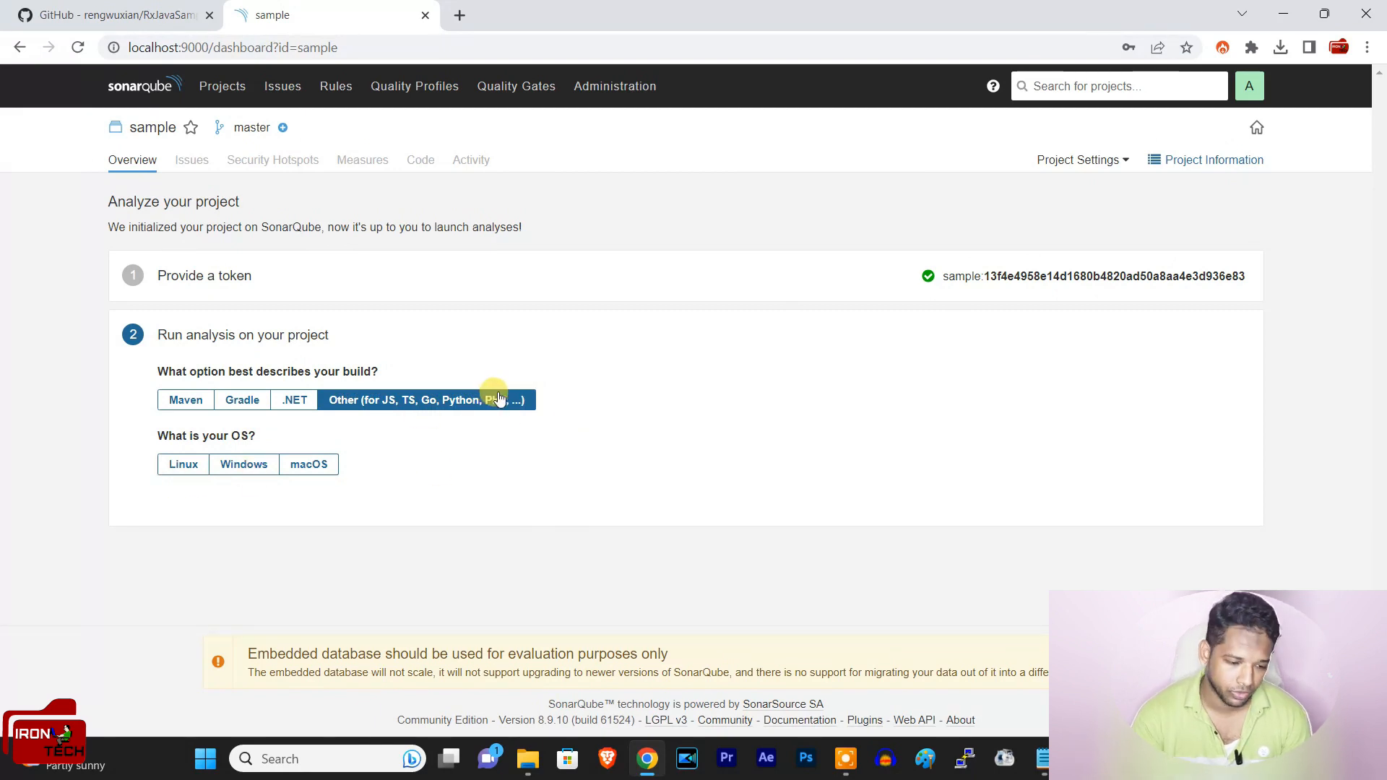
left_click(245, 471)
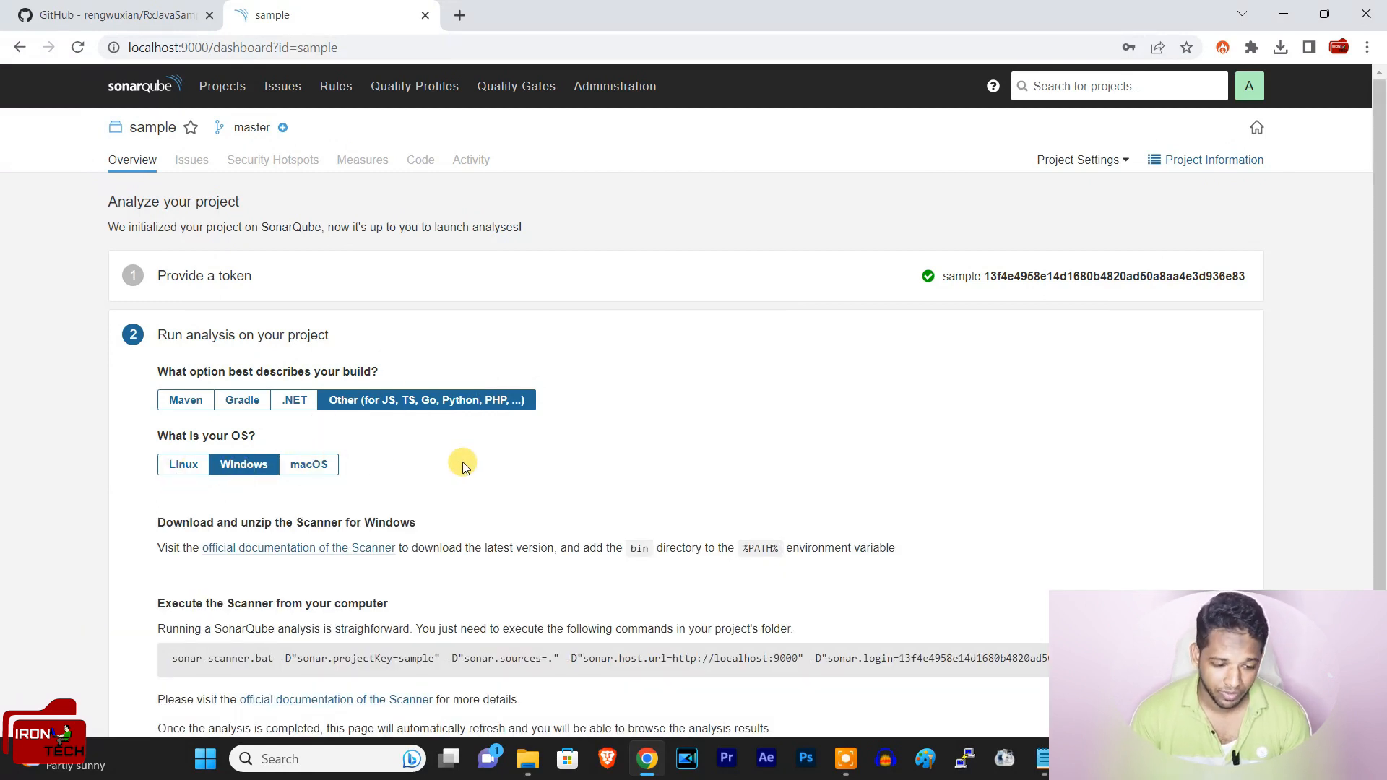
scroll(509, 462, "down", 1)
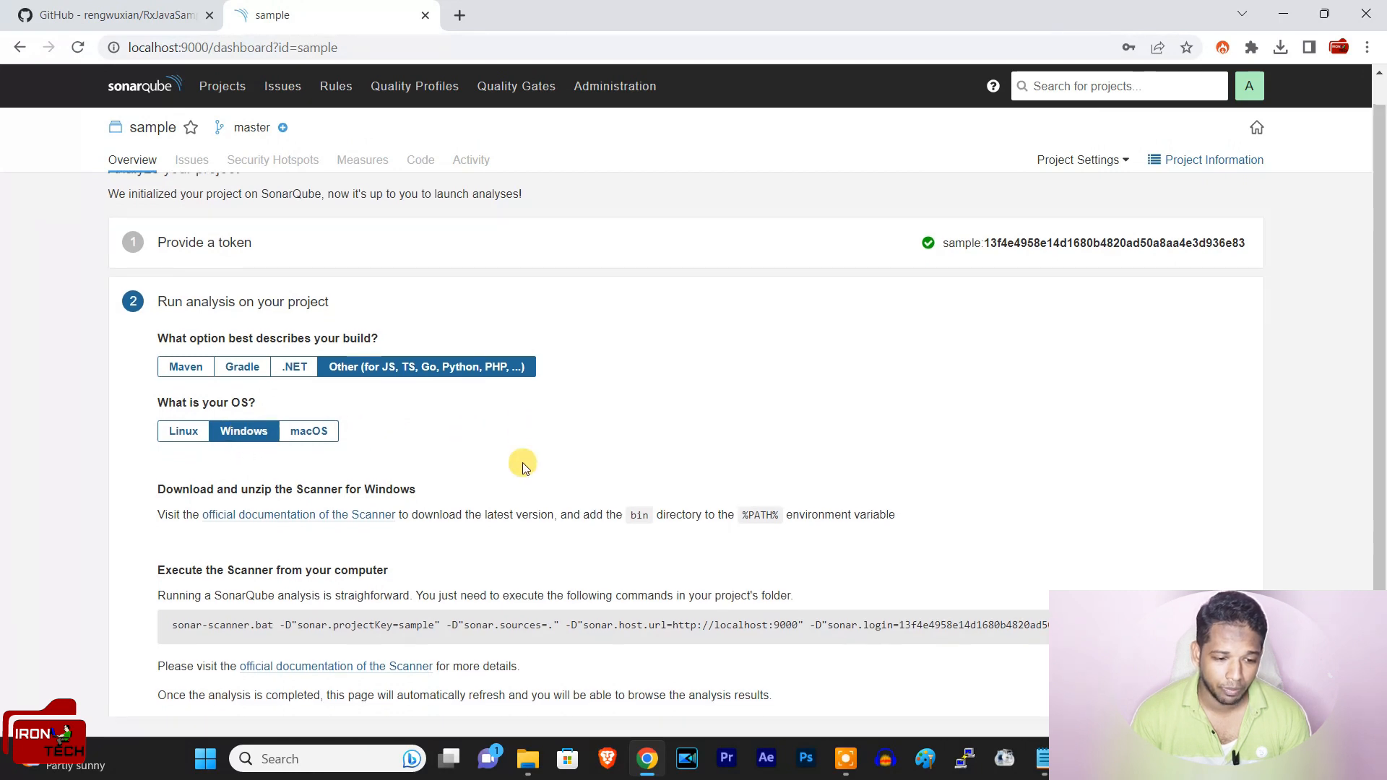
scroll(522, 463, "down", 2)
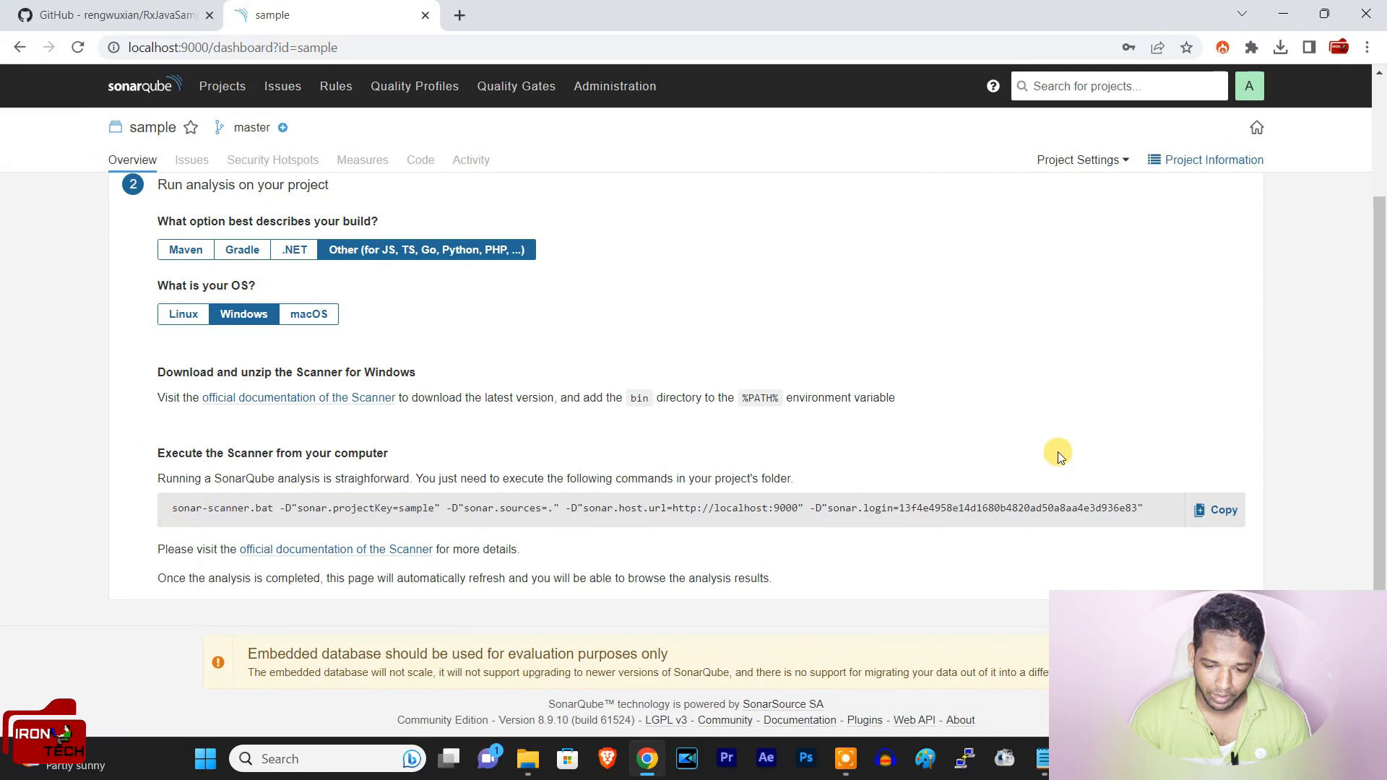
left_click(1226, 515)
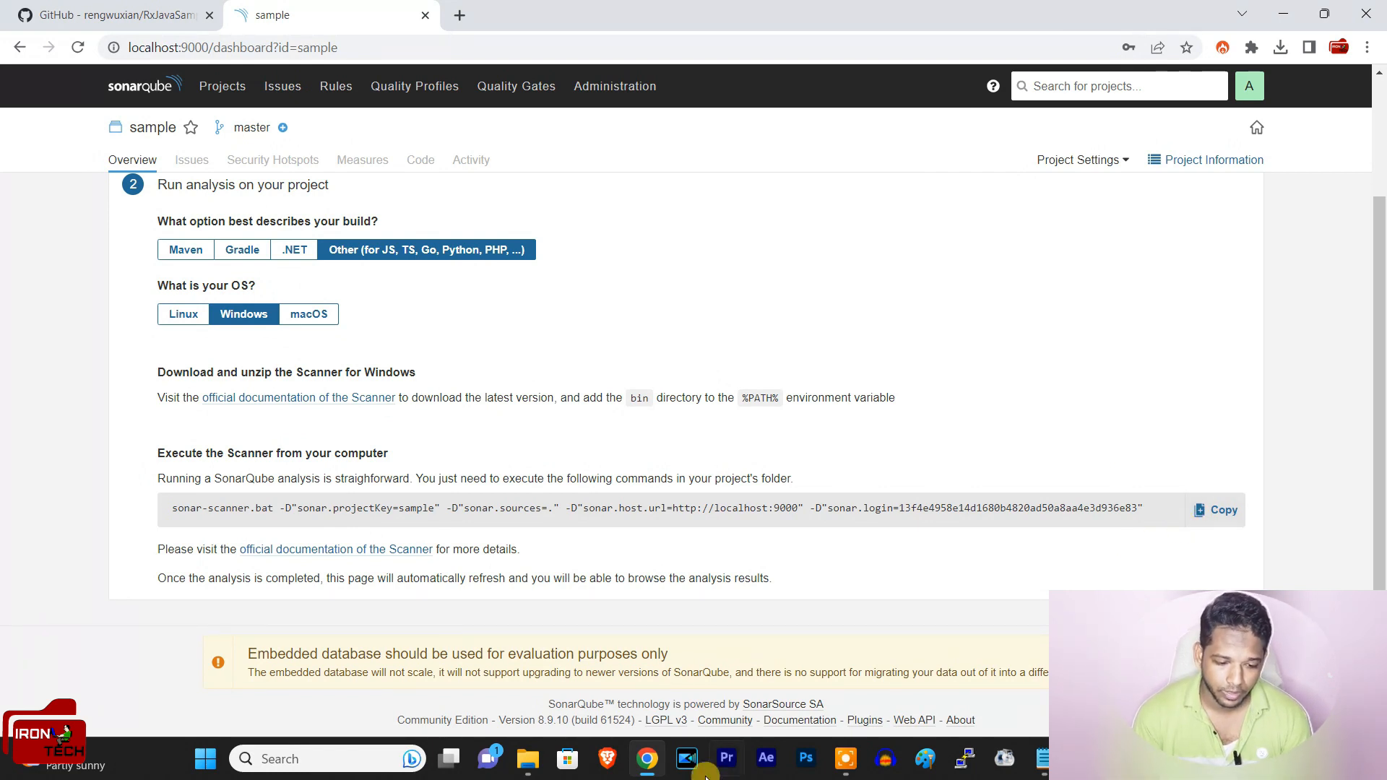
Step: Switch to File Explorer and launch cmd from the inner RxJavaSamples-2.x project folder
left_click(527, 759)
left_click(612, 653)
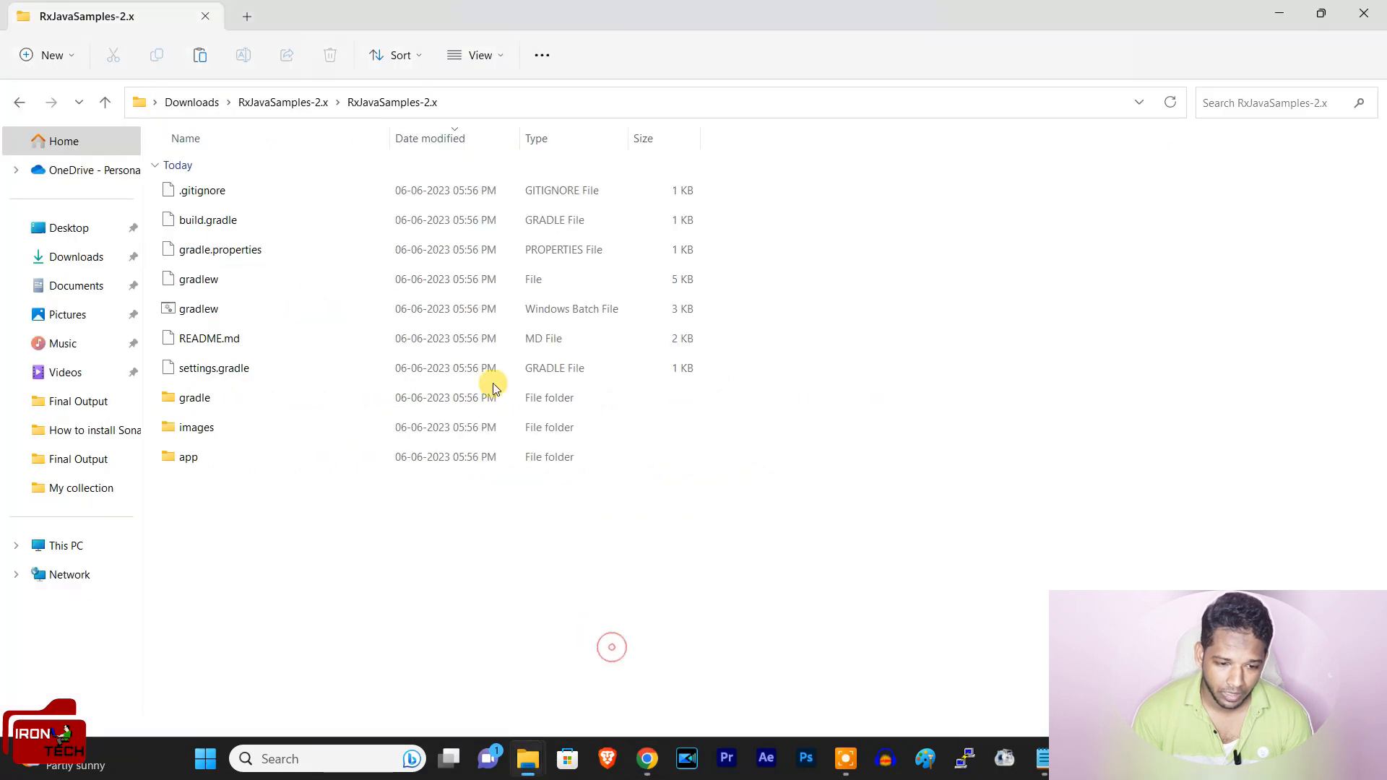
left_click(469, 103)
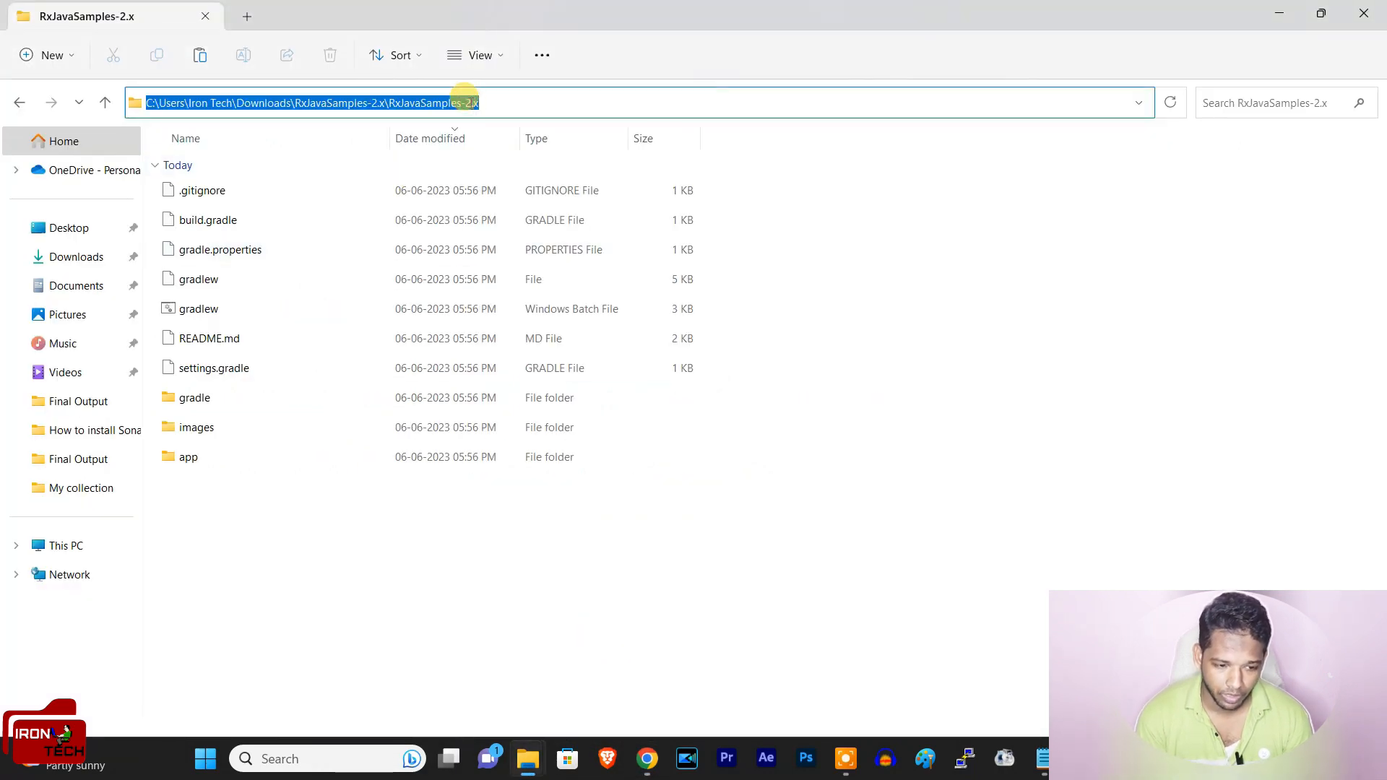
type("cmd")
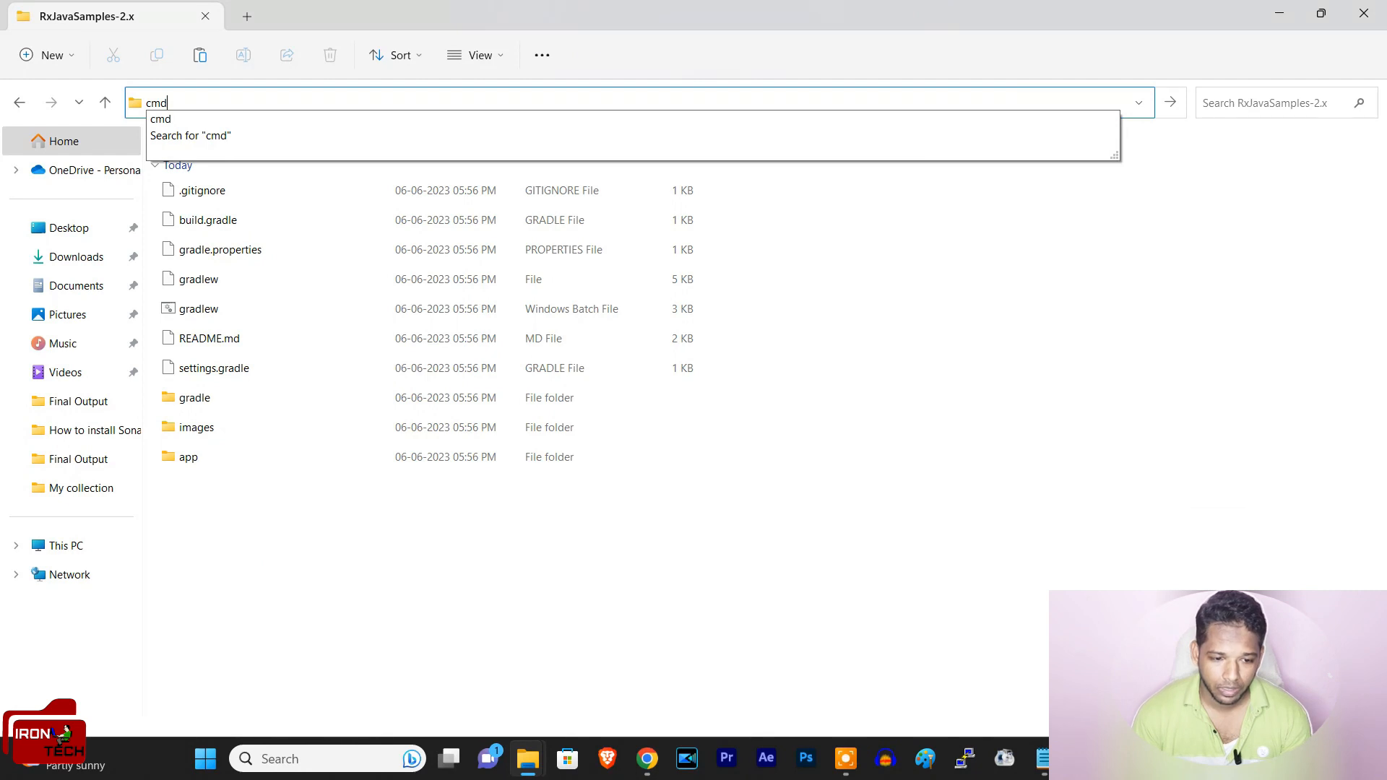
key("Return")
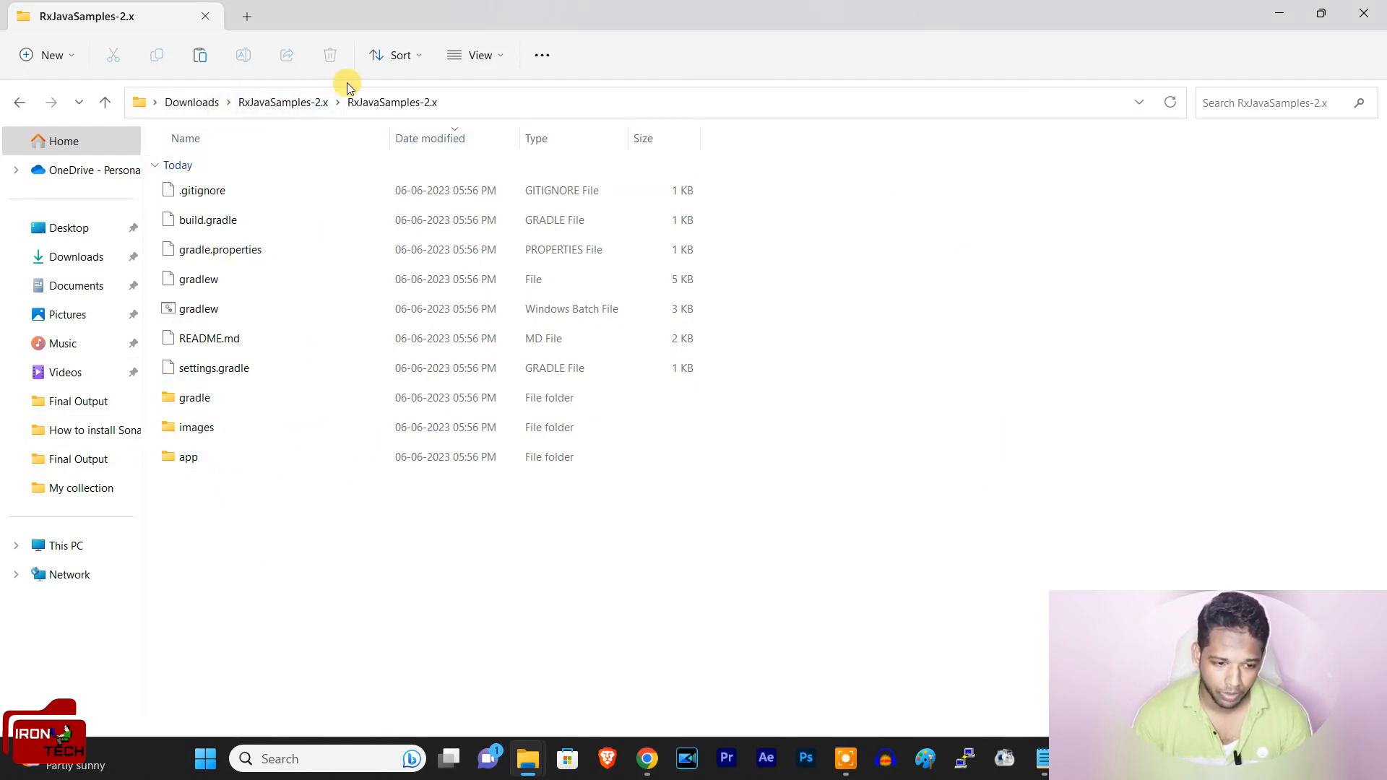
Step: Open cmd in the inner RxJavaSamples-2.x folder and try to run the copied sonar-scanner.bat command, including its login token
left_click(575, 98)
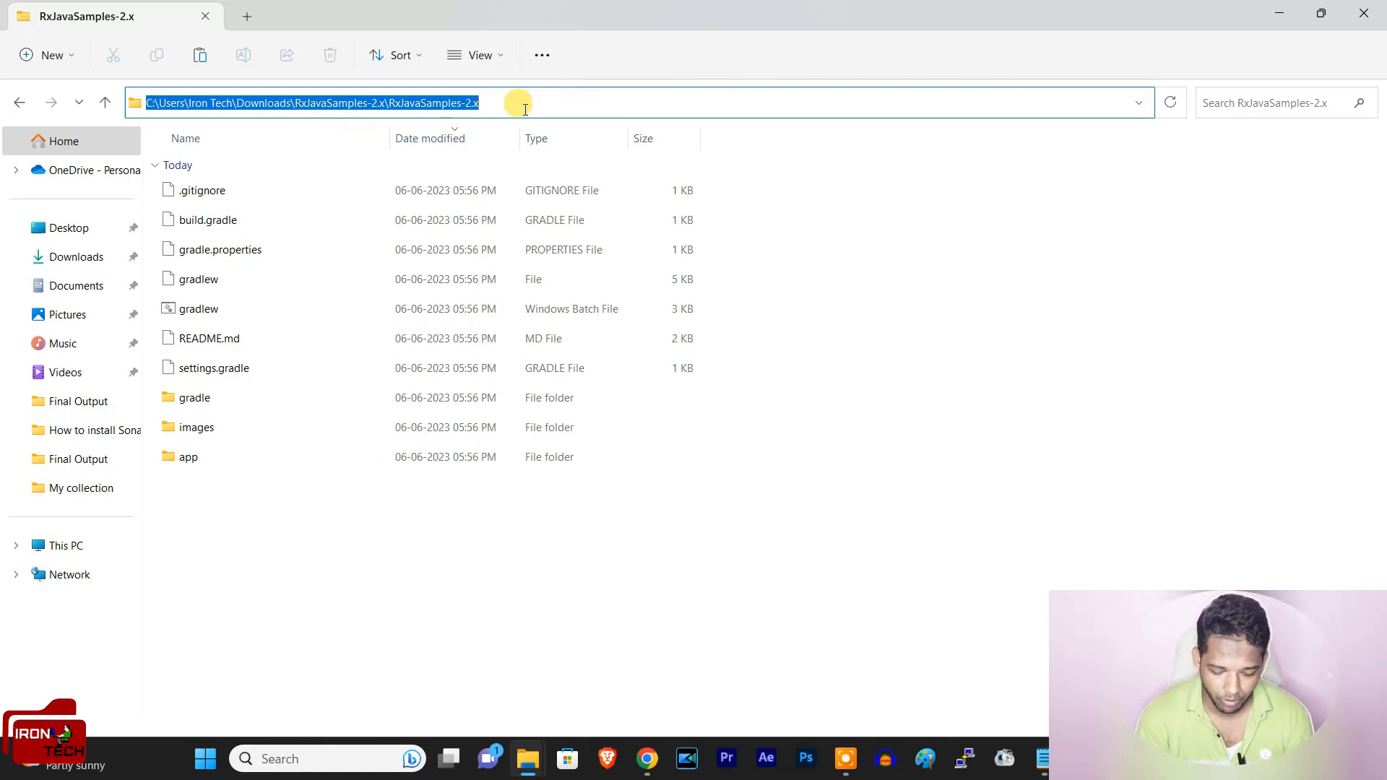
type("cmd")
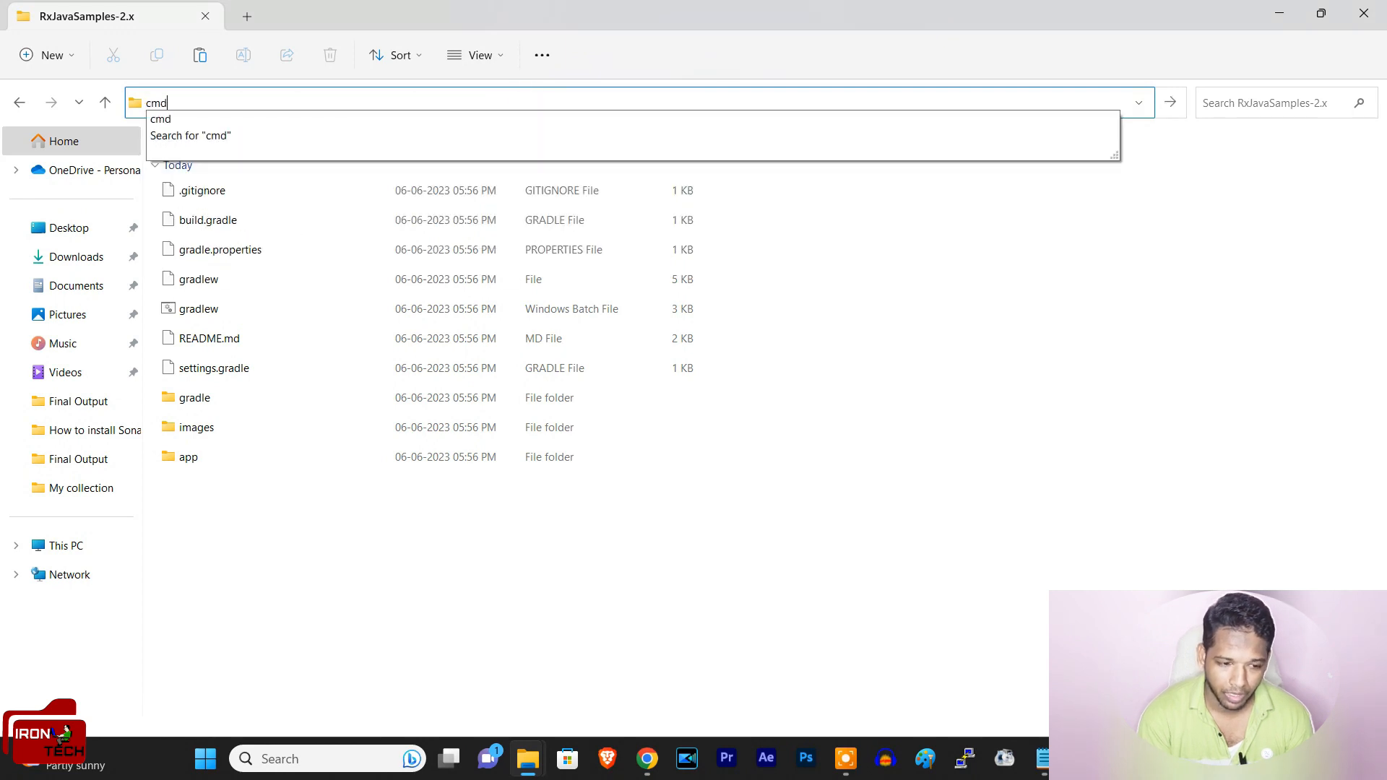
key("Return")
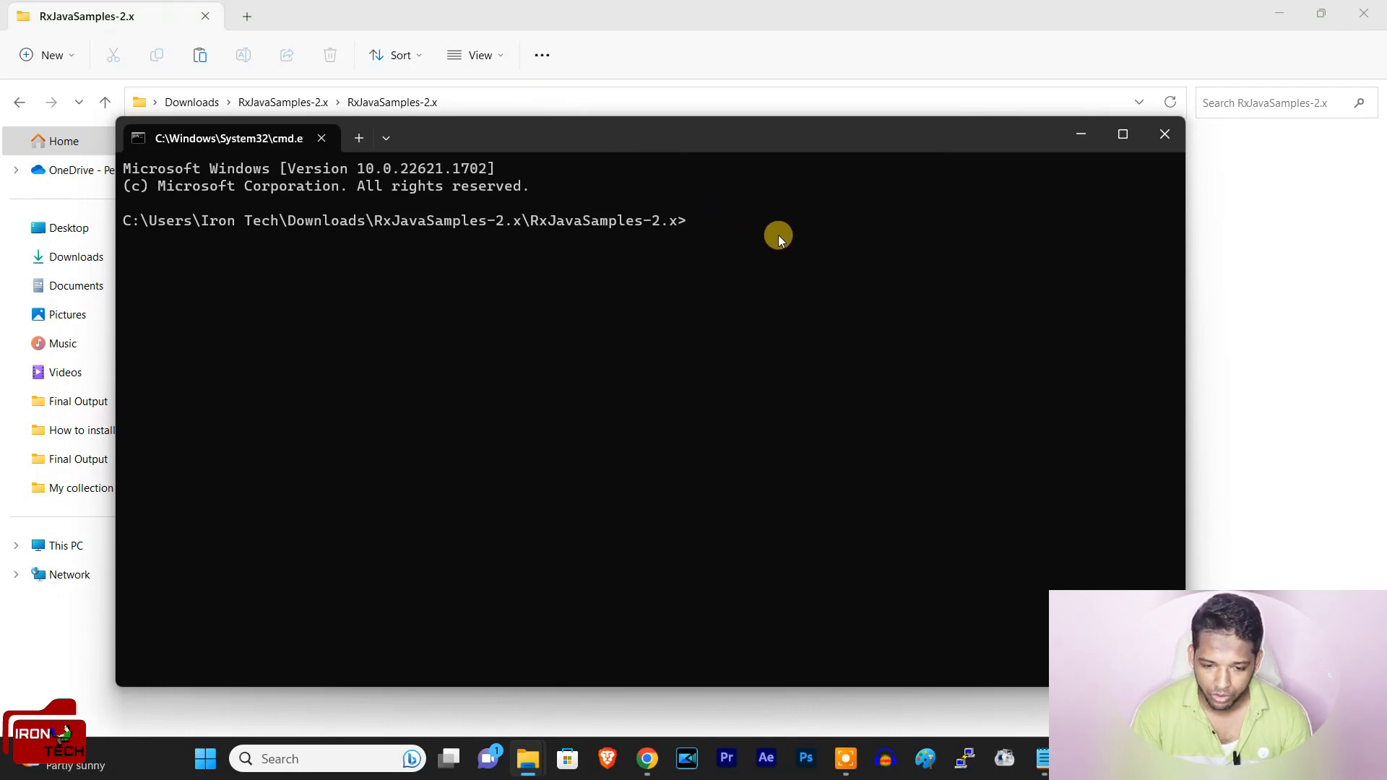
key("ctrl+v")
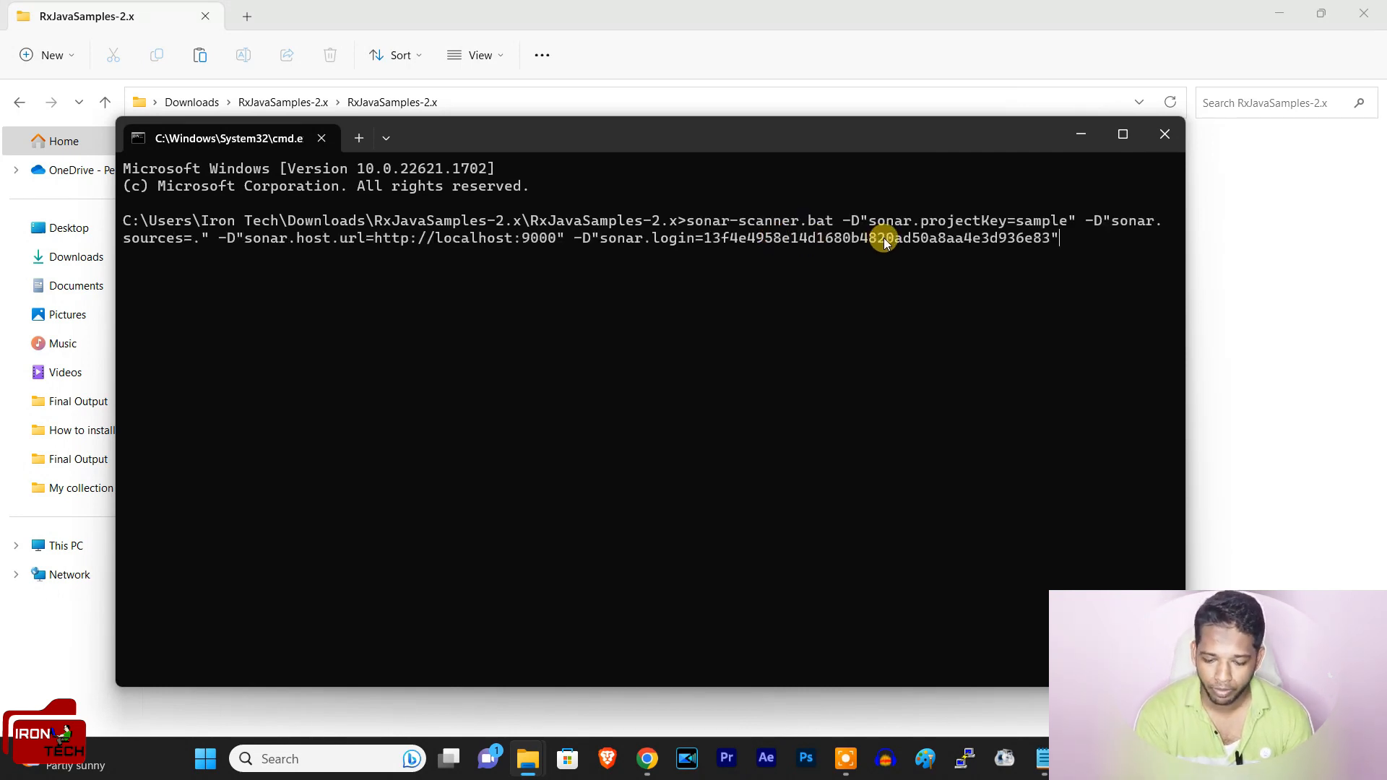
key("Return")
Step: Switch to the browser and search the web for "sonascanner" in the empty new tab
key("alt+Tab")
left_click(296, 9)
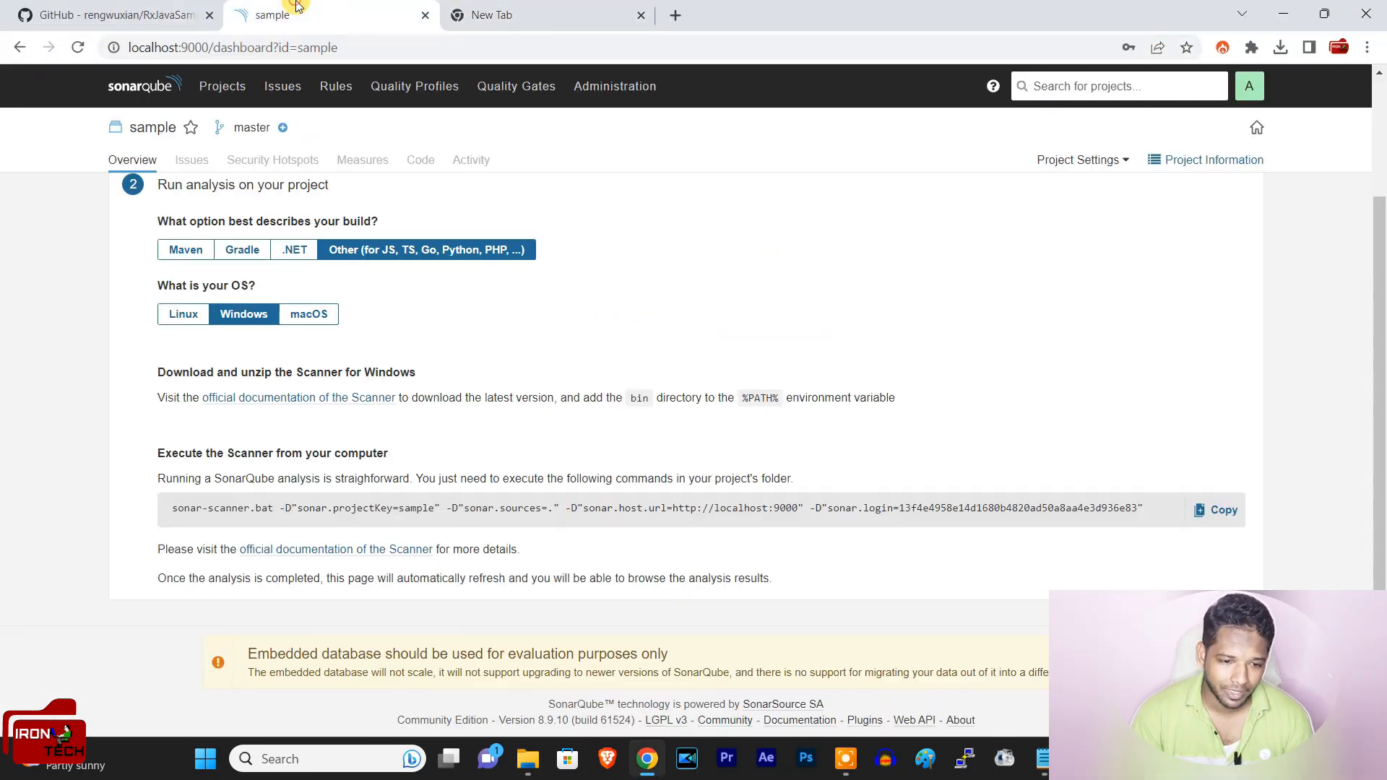
left_click(554, 8)
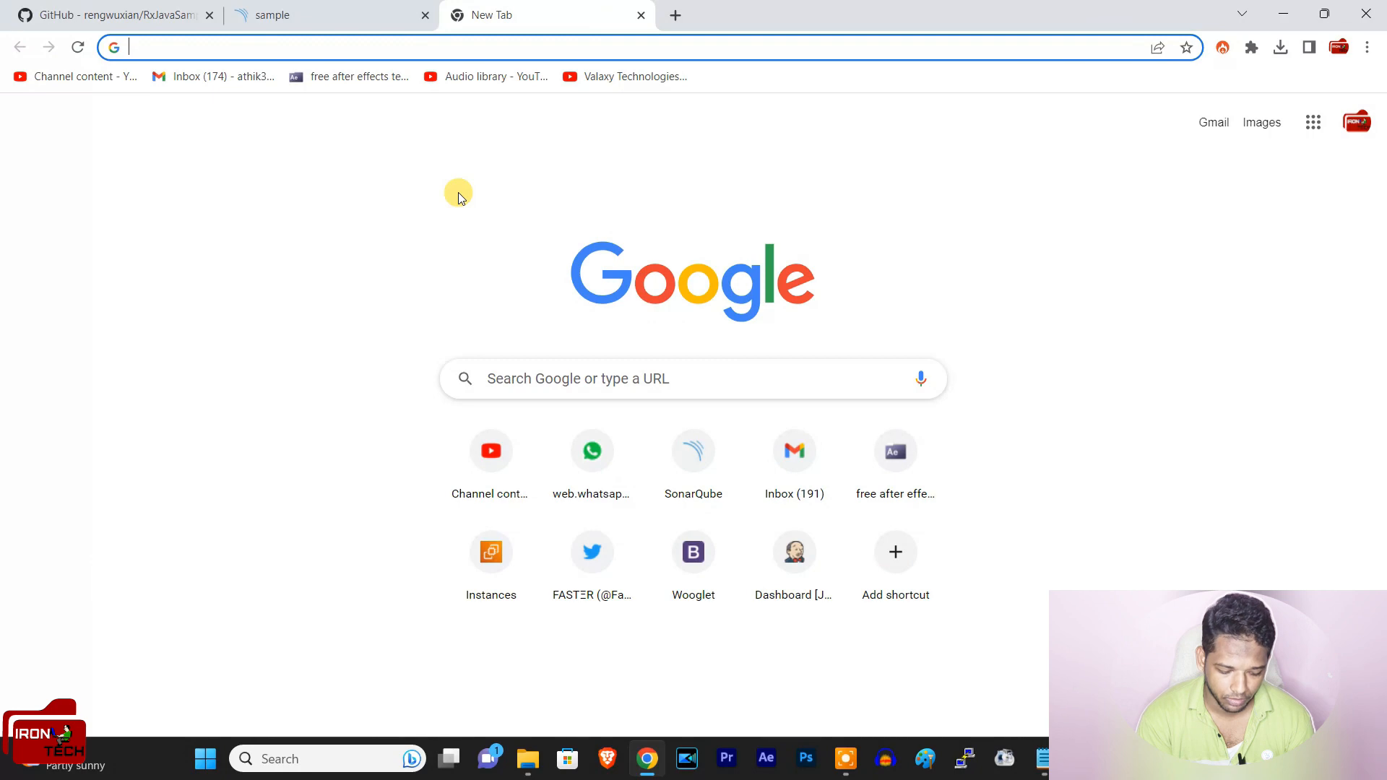
type("sonasc")
key("BackSpace")
key("BackSpace")
type("scanner")
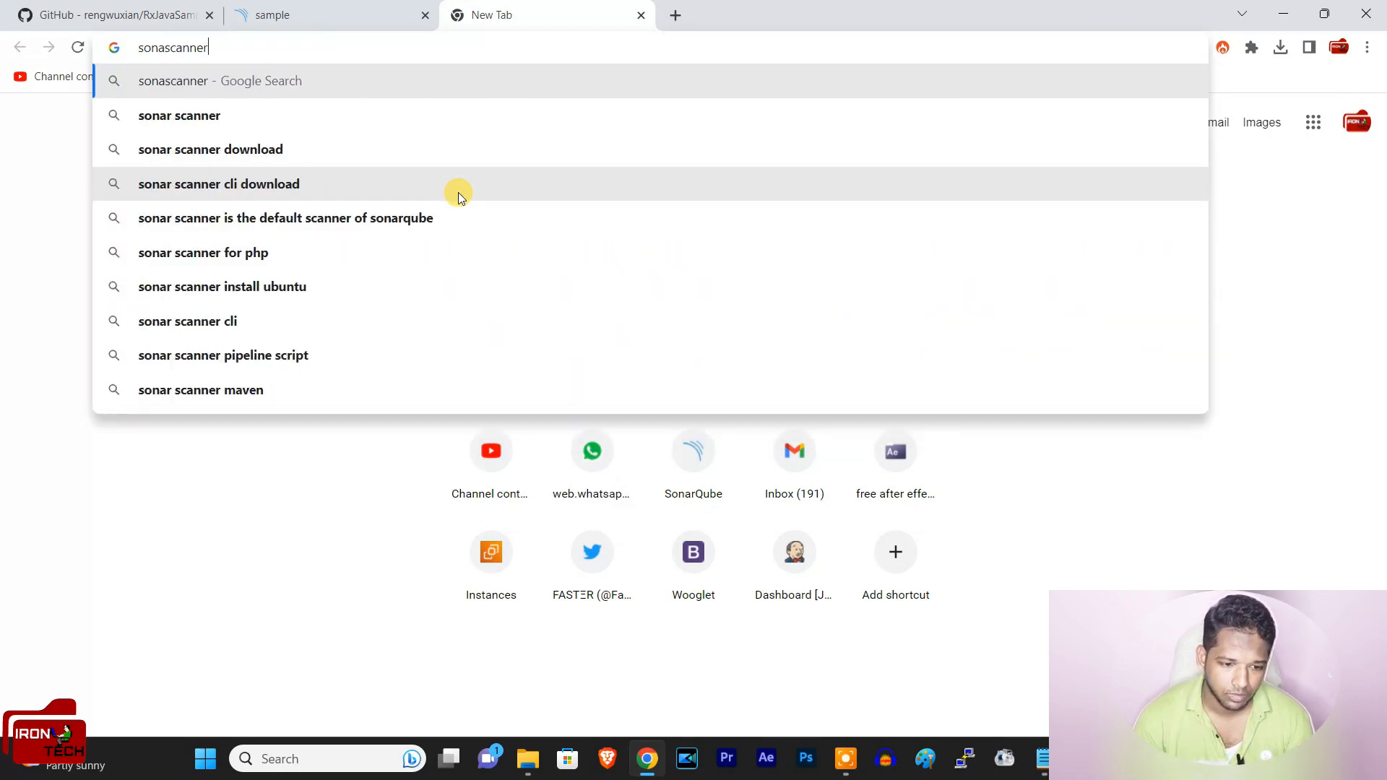
key("Return")
Step: Open the SonarScanner documentation result in a new tab and download the Windows 64-bit scanner, version 4.8
right_click(262, 348)
left_click(317, 366)
left_click(724, 15)
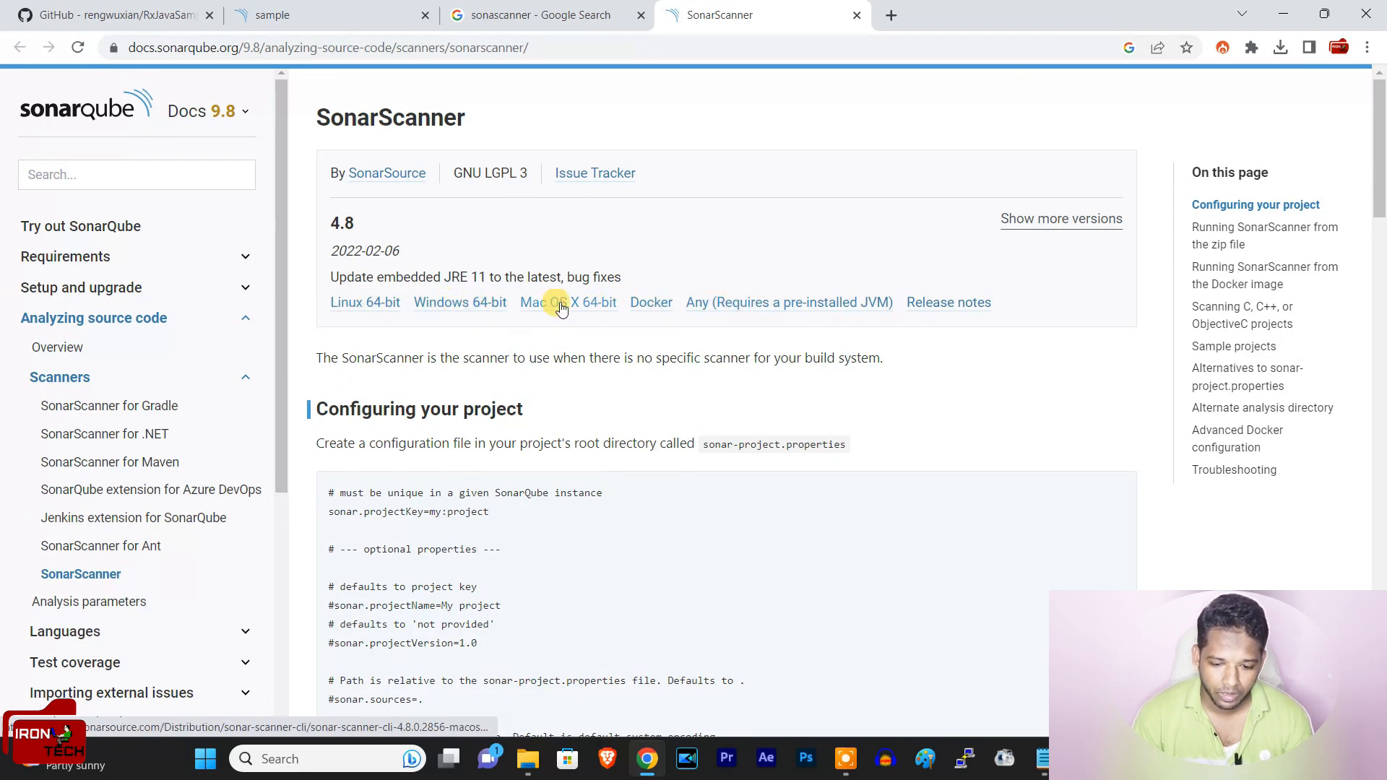
left_click(459, 303)
Step: Switch to the command prompt to examine its response to the sonar-scanner.bat command, then put the window away
left_click(1083, 759)
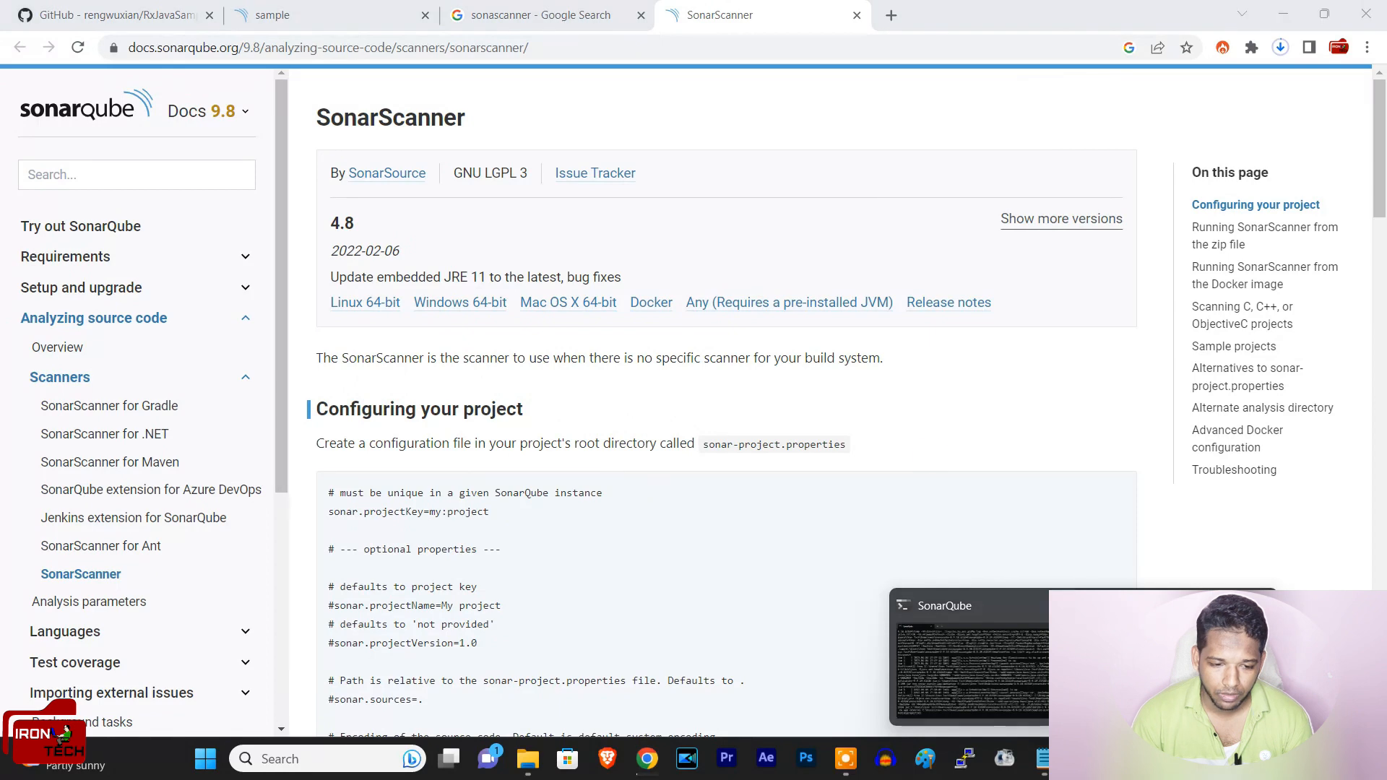
left_click(1177, 668)
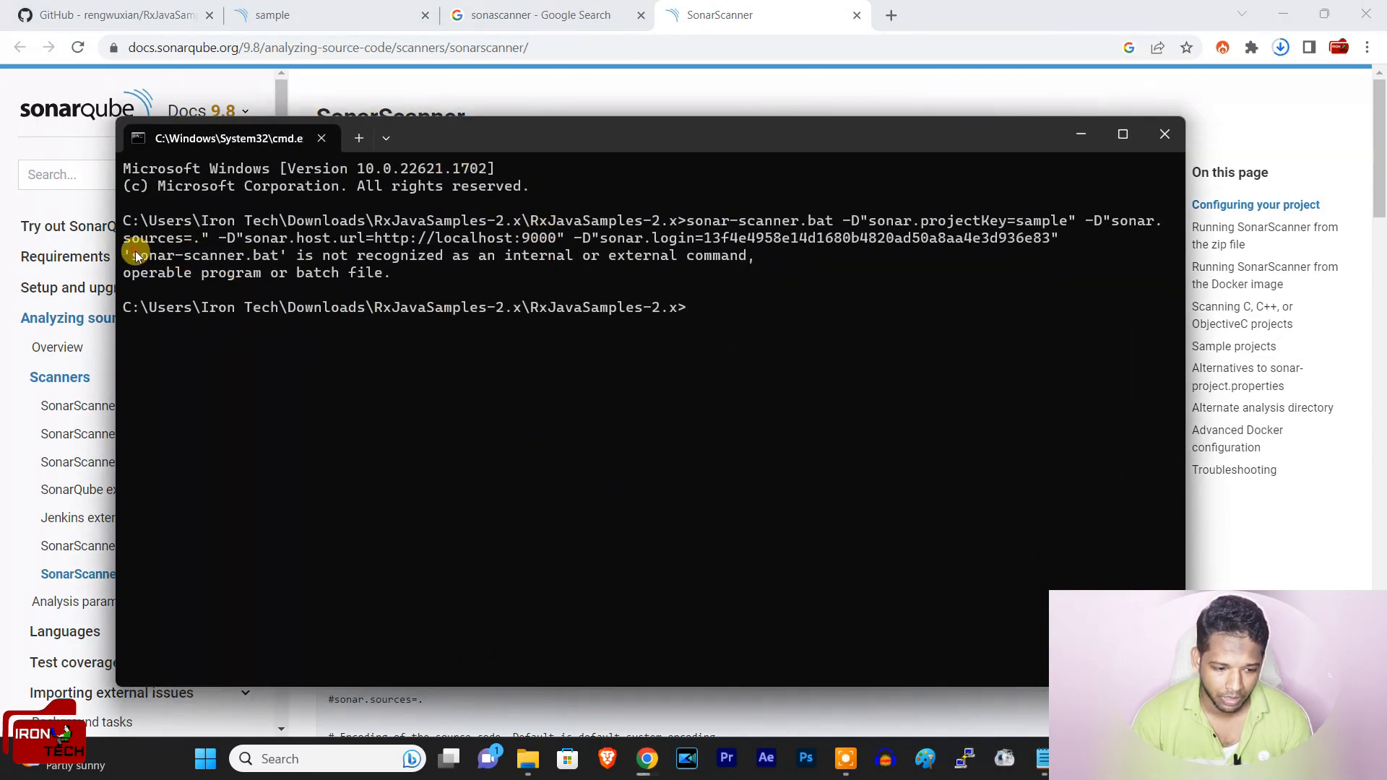
left_click_drag(135, 256, 285, 257)
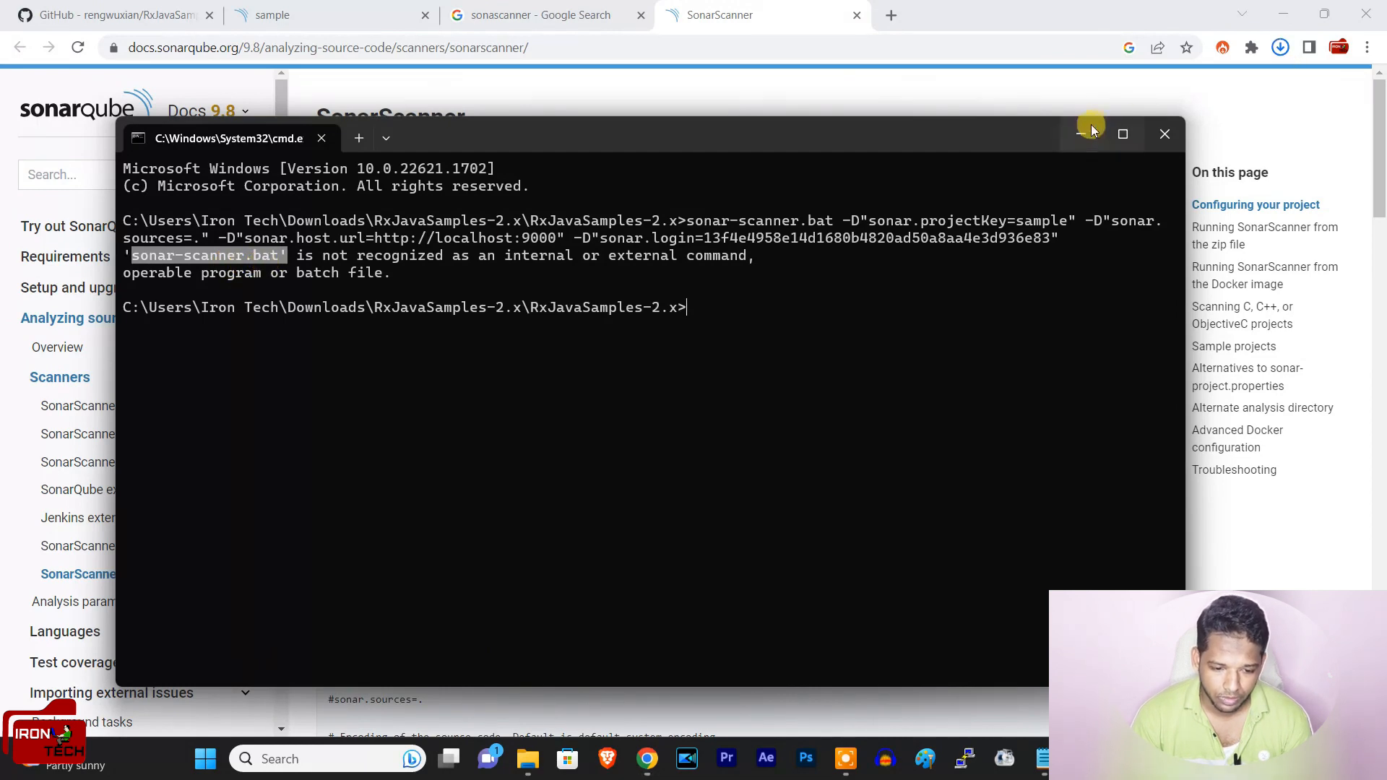
left_click(1164, 134)
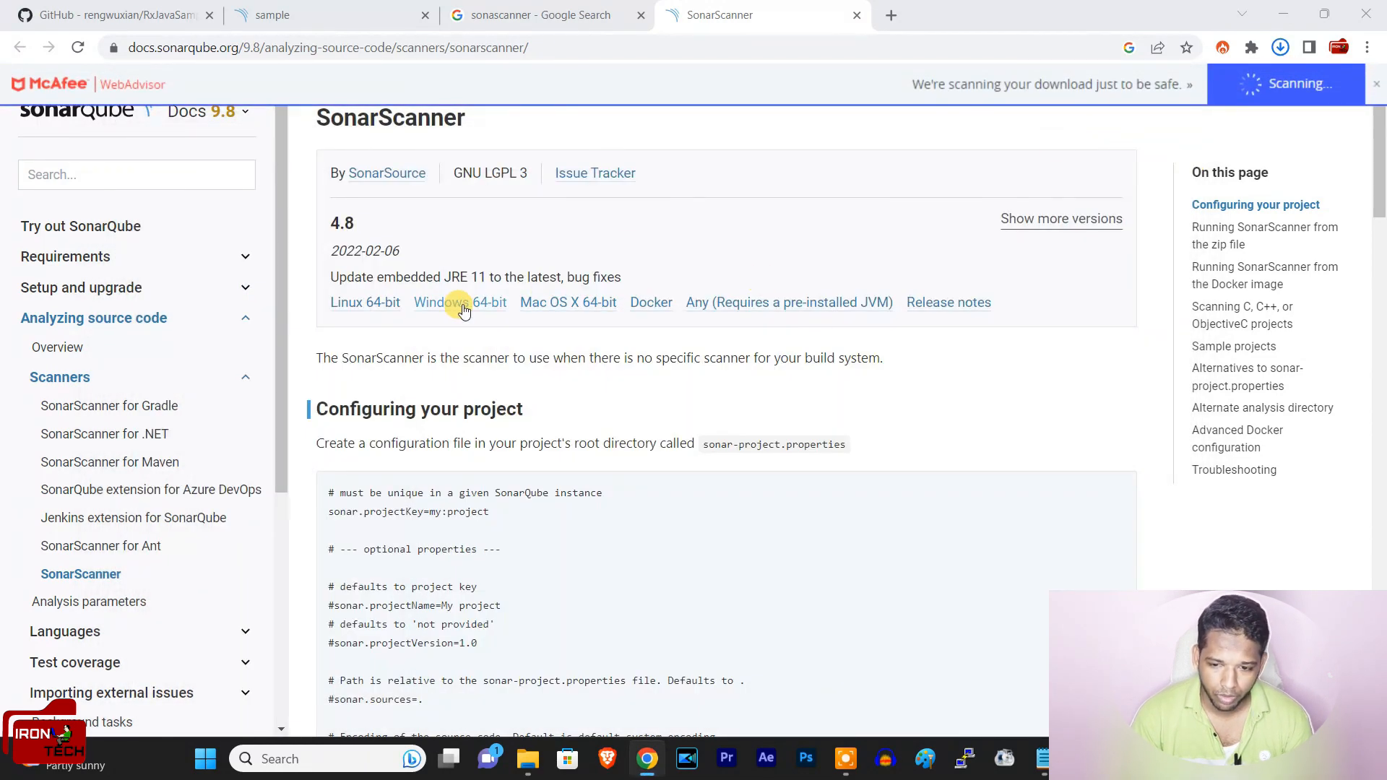
Step: Check the scanner download, switch to File Explorer and extract the sonar-scanner-cli-4.8.0.2856-windows archive in Downloads
left_click(1280, 47)
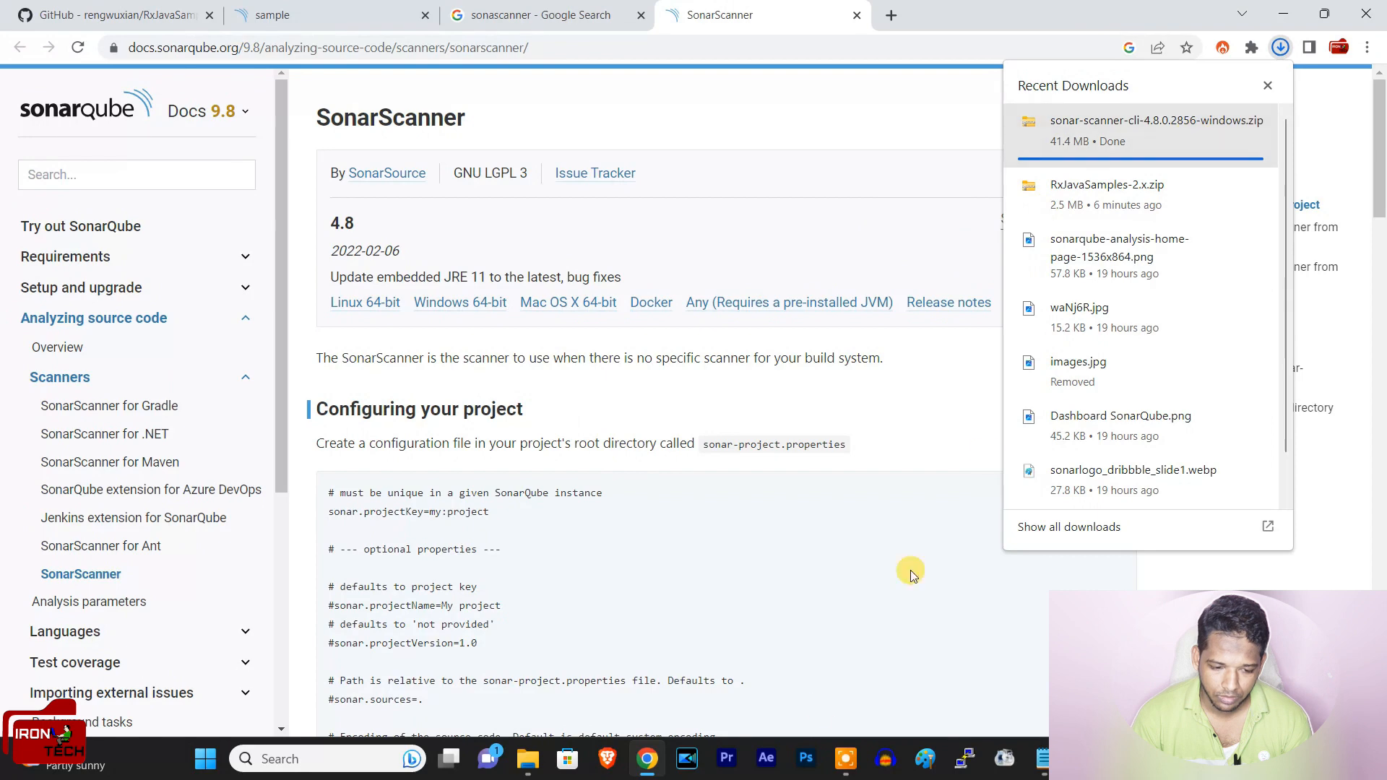
left_click(528, 759)
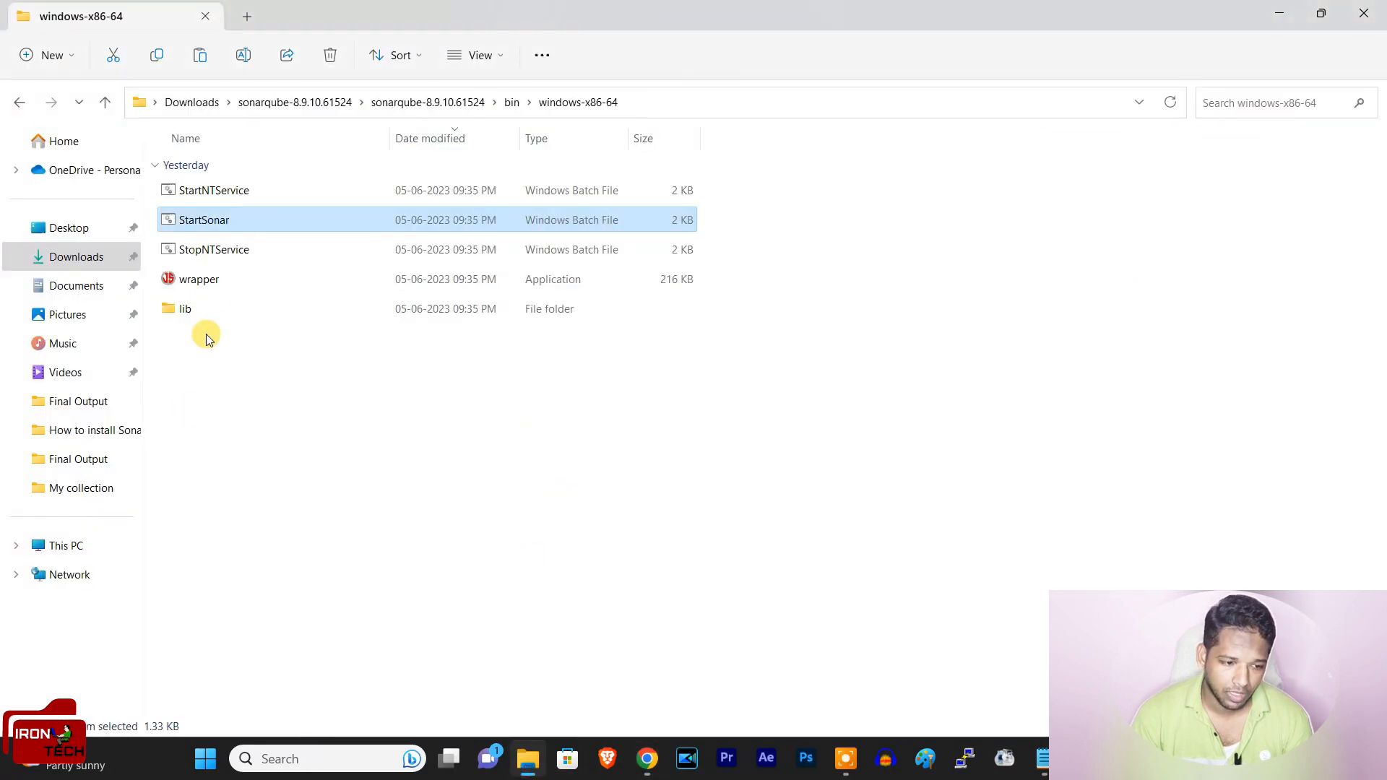
left_click(22, 103)
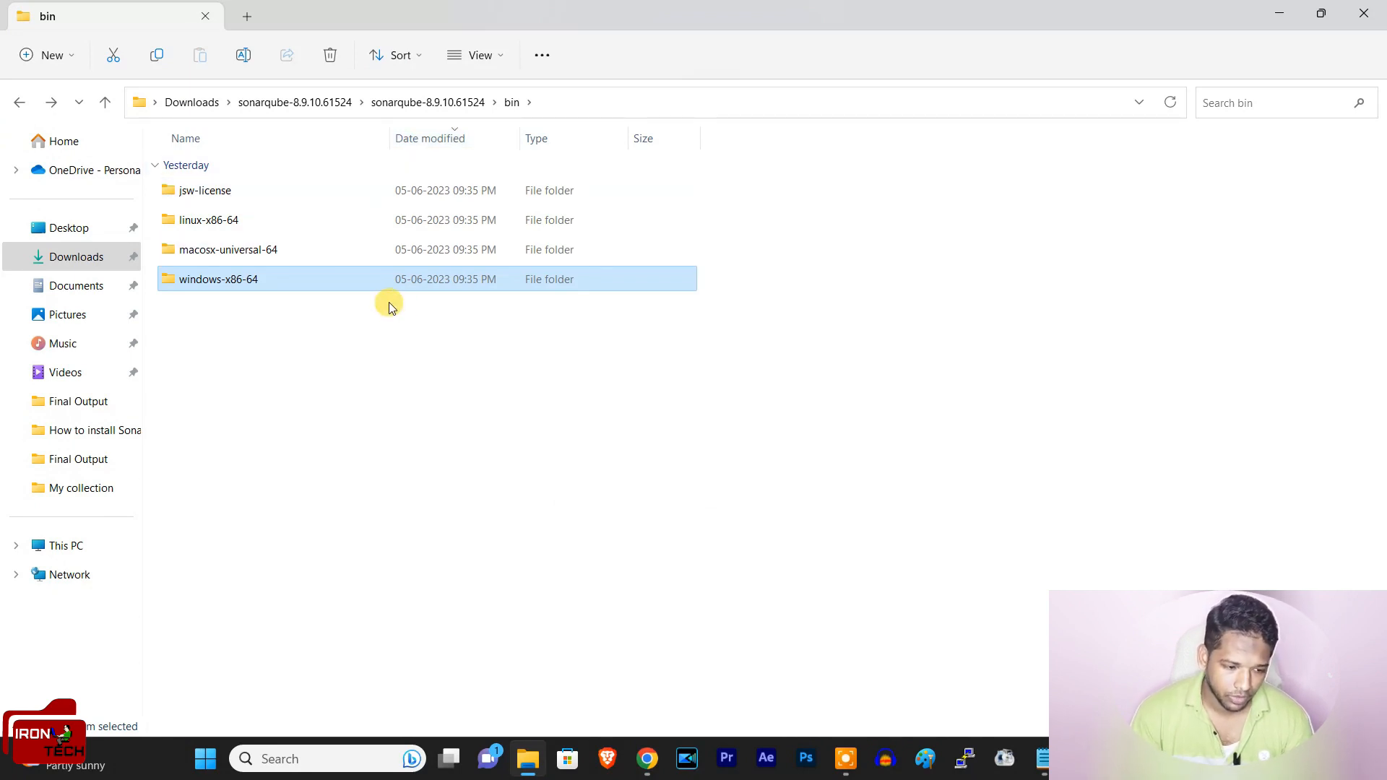
left_click(81, 269)
left_click(311, 190)
right_click(321, 192)
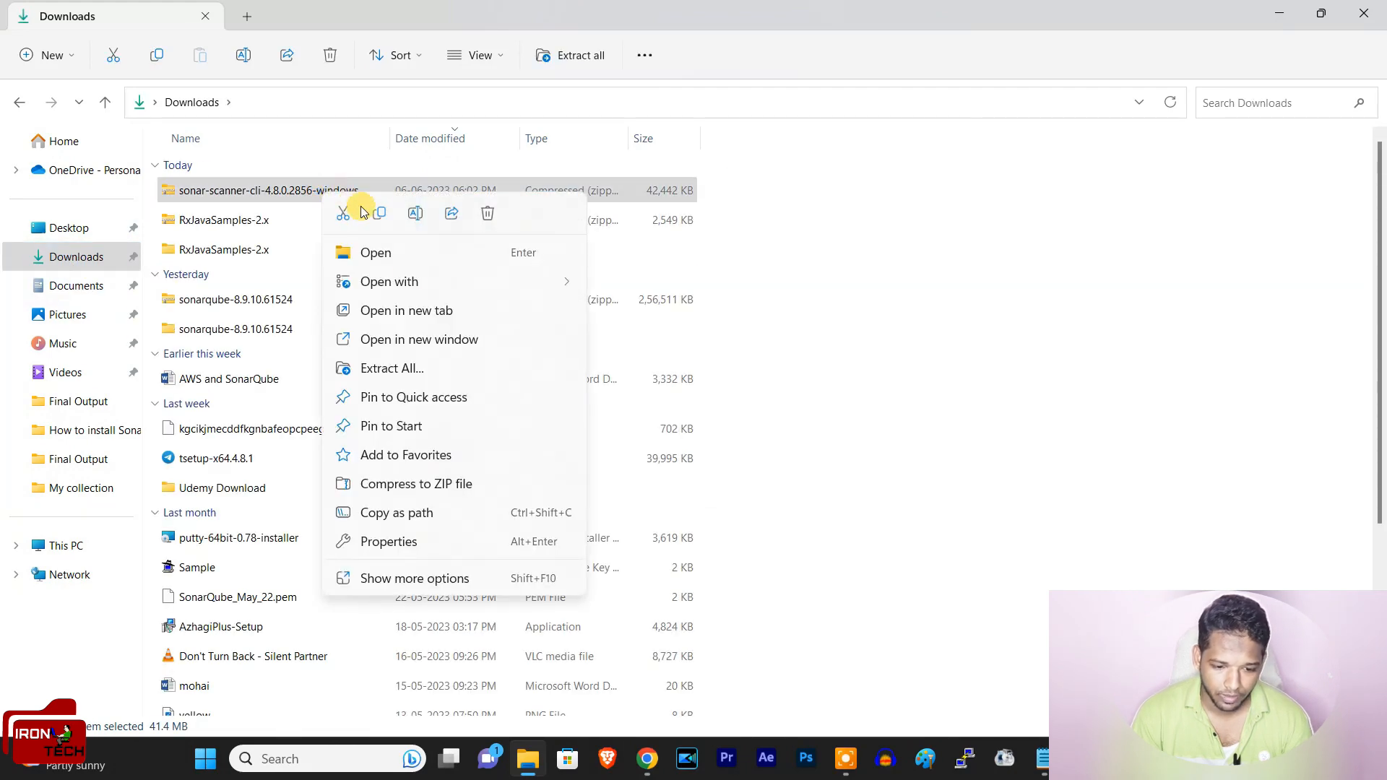
left_click(392, 367)
left_click(832, 561)
left_click(834, 561)
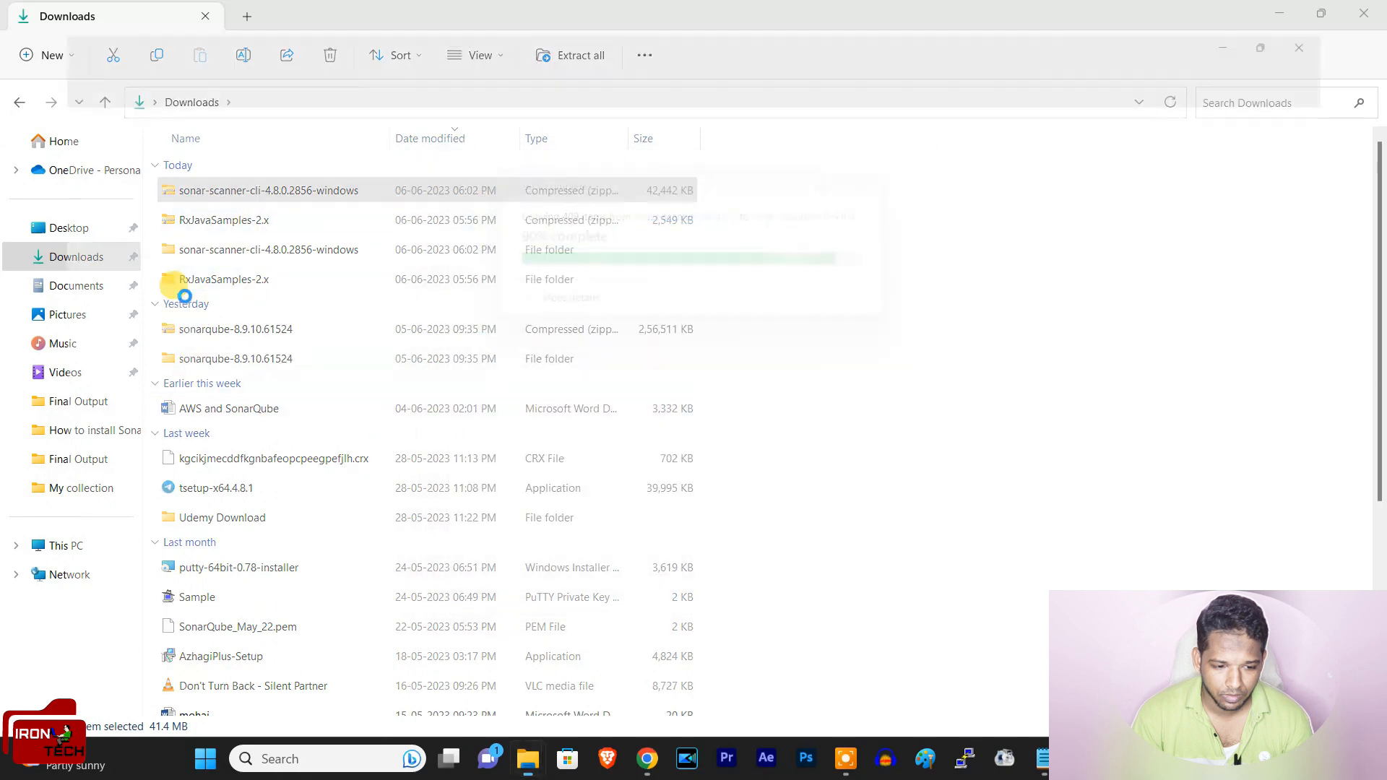
Step: Open the bin folder inside the extracted sonar-scanner-4.8.0.2856-windows folder and copy its full path
double_click(244, 195)
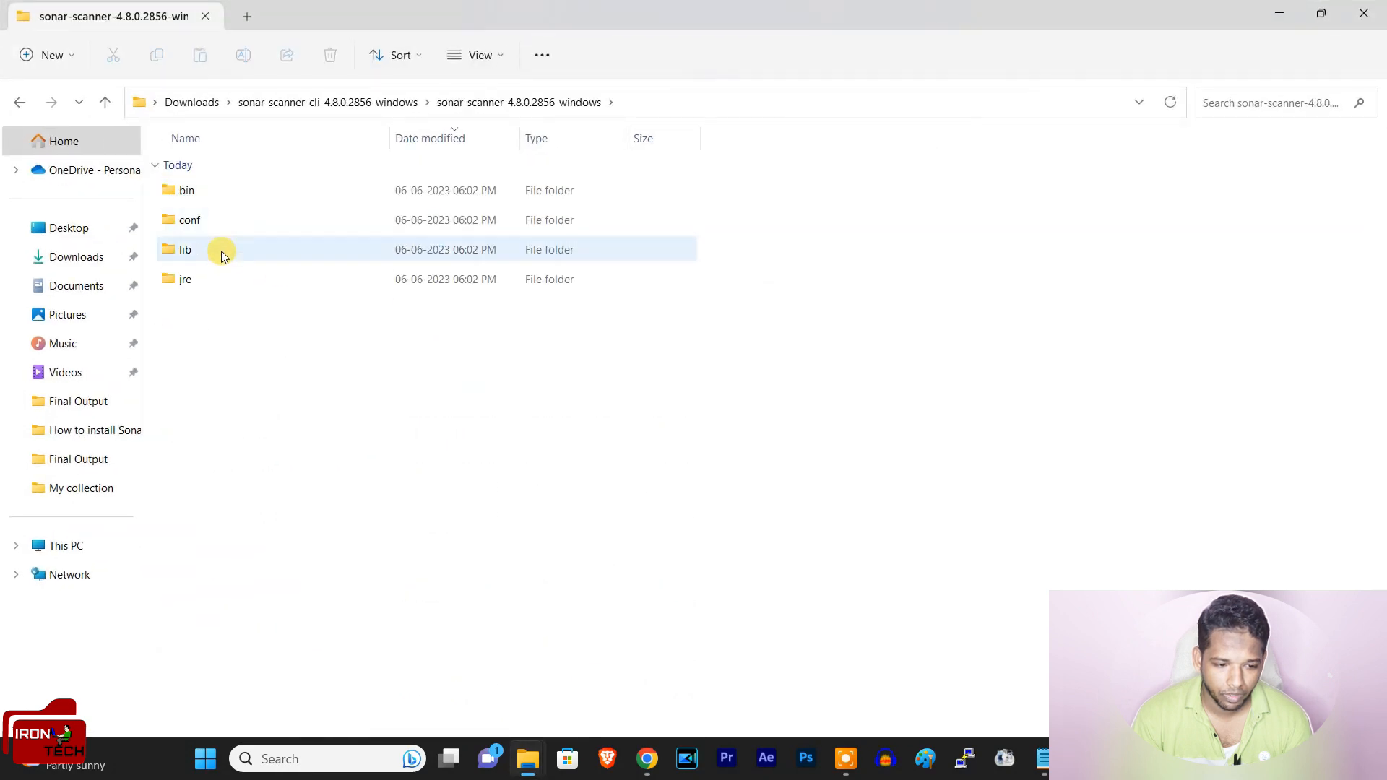
double_click(210, 193)
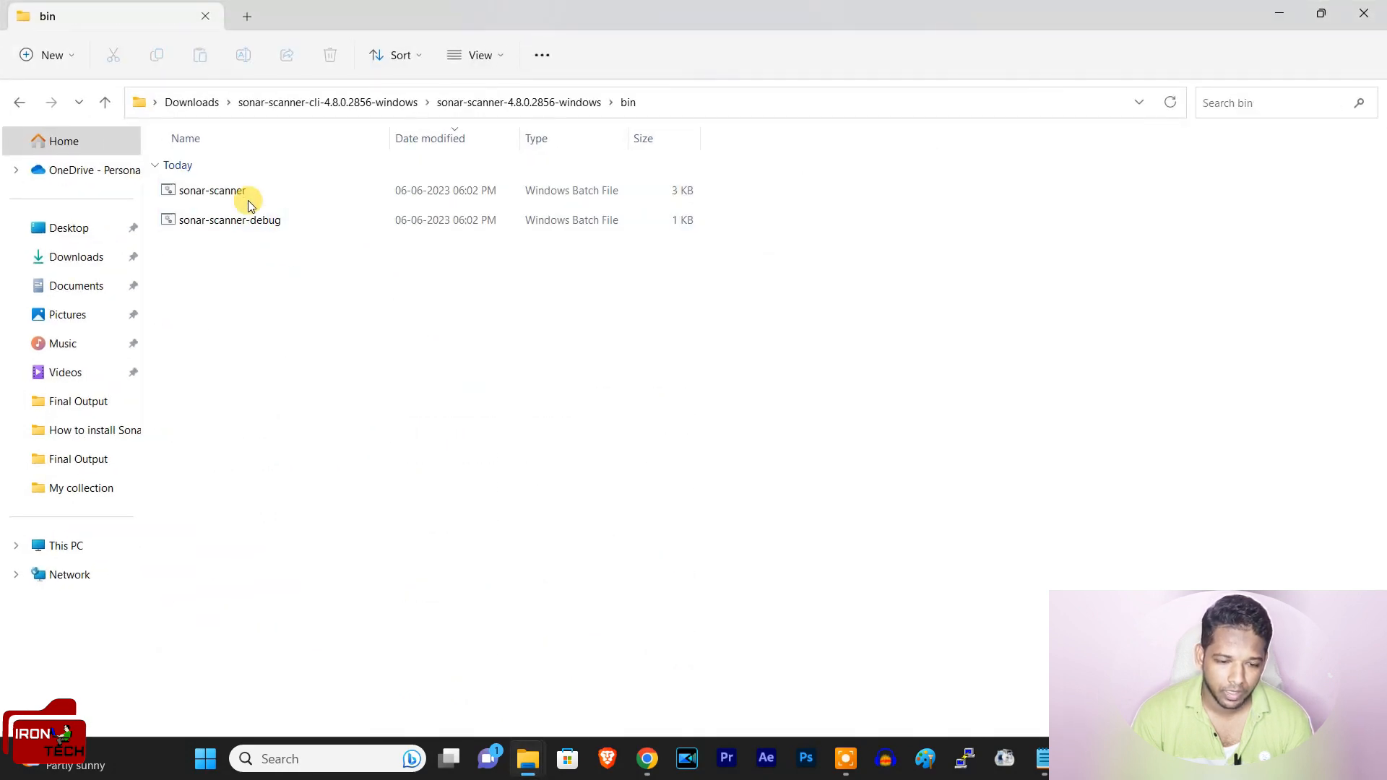
left_click(681, 105)
key("ctrl+c")
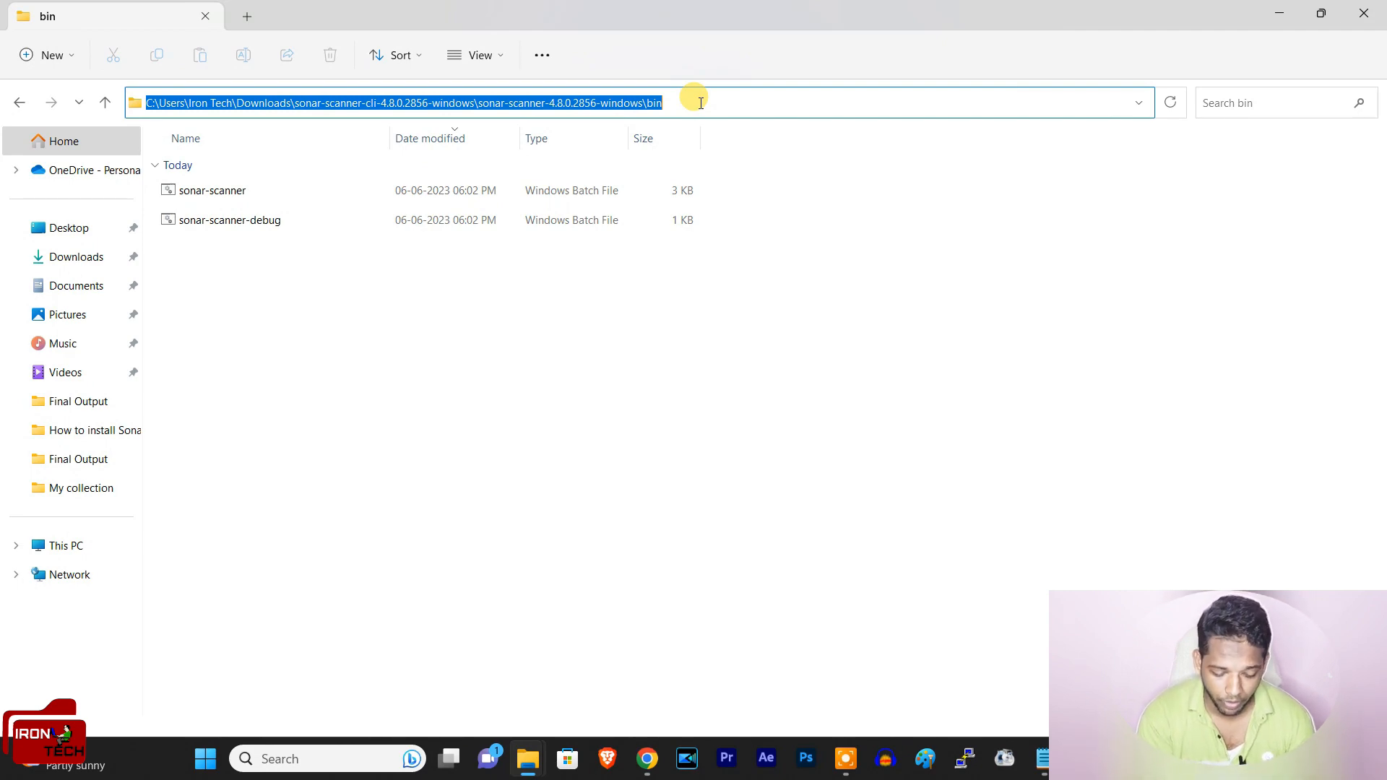
Step: Add the copied scanner bin path as a new entry in the system Path environment variable and save the change
key("super")
type("env")
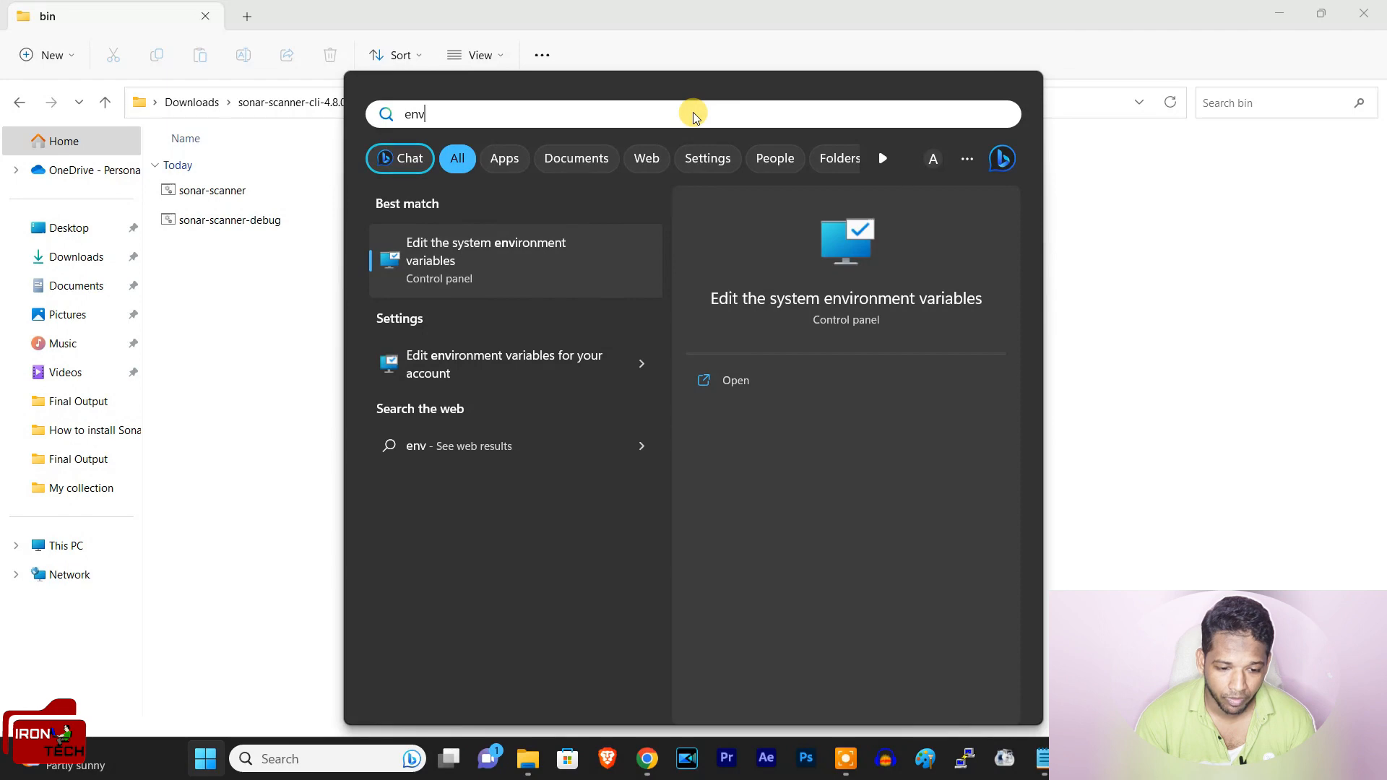
left_click(496, 277)
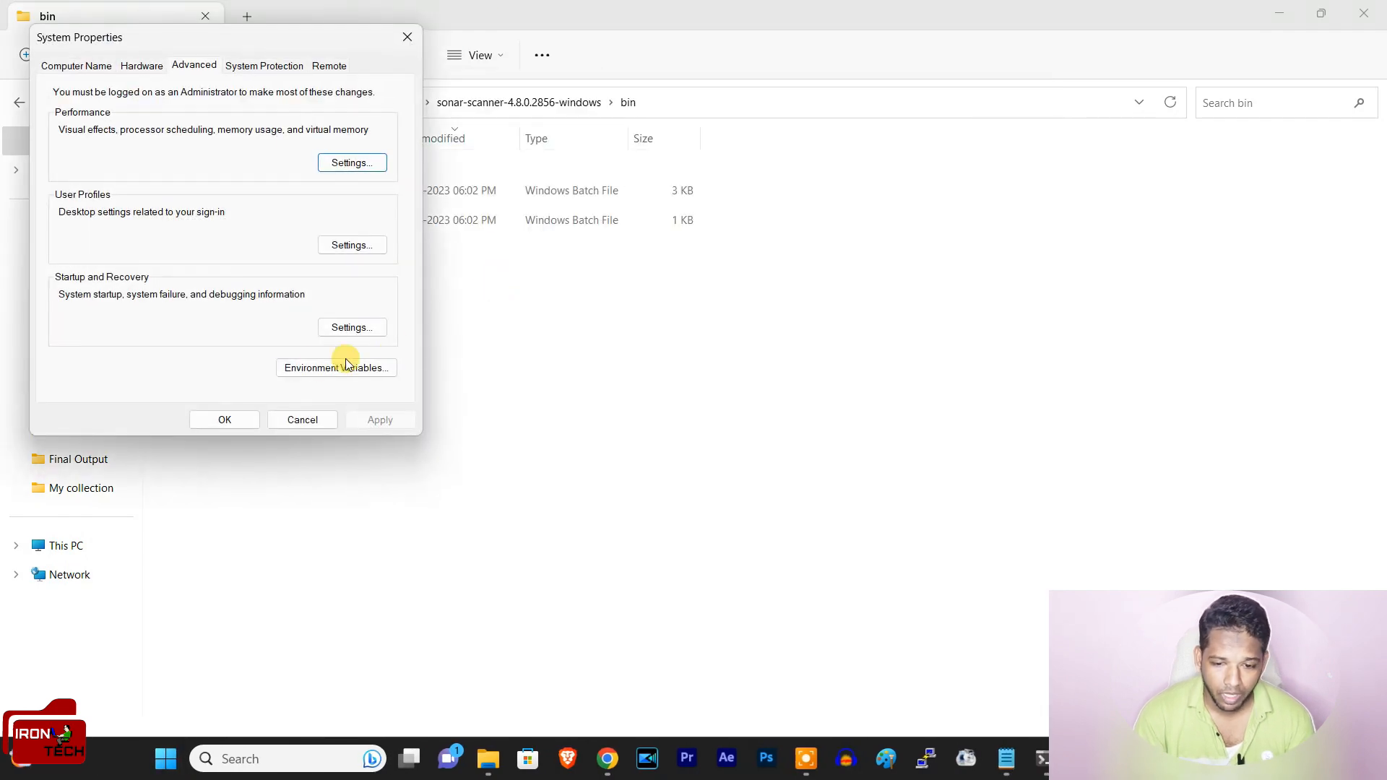
left_click(318, 368)
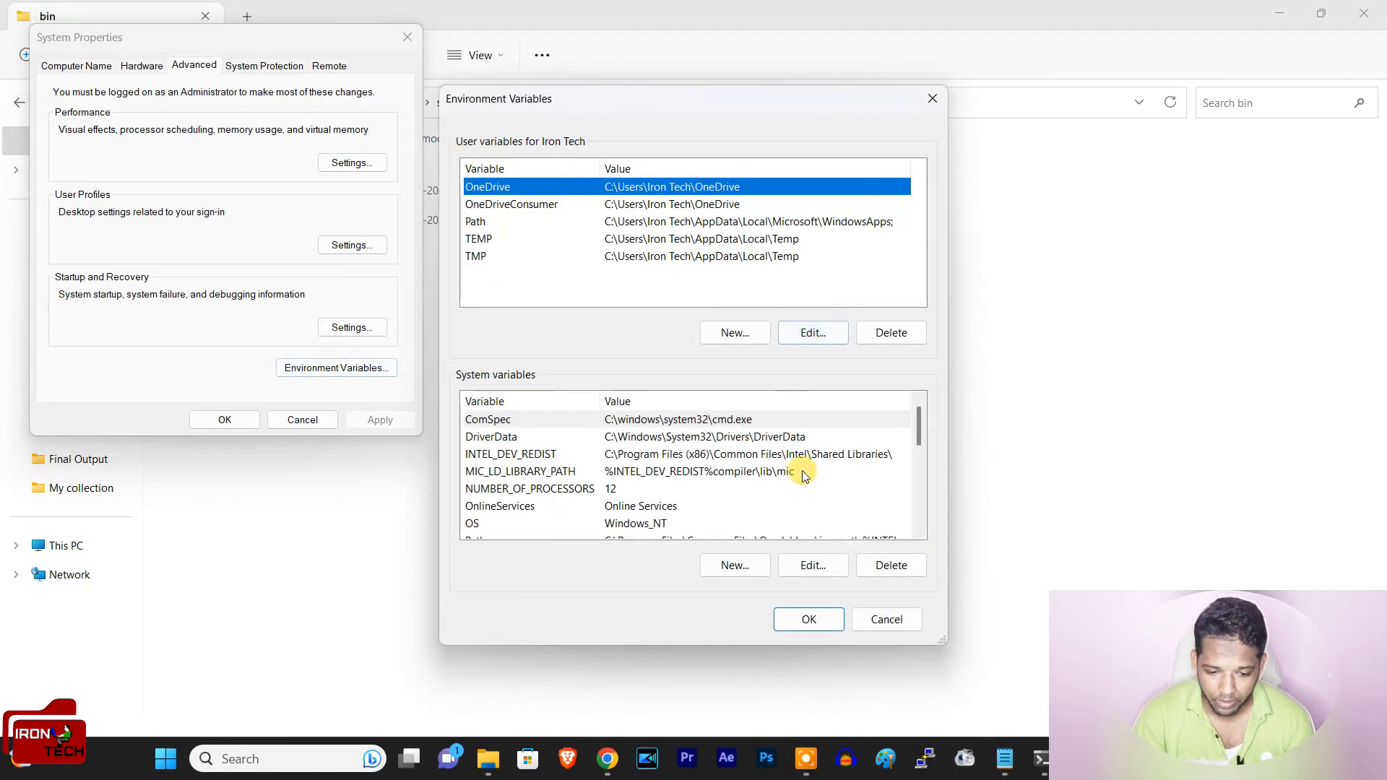
left_click(918, 531)
left_click(918, 531)
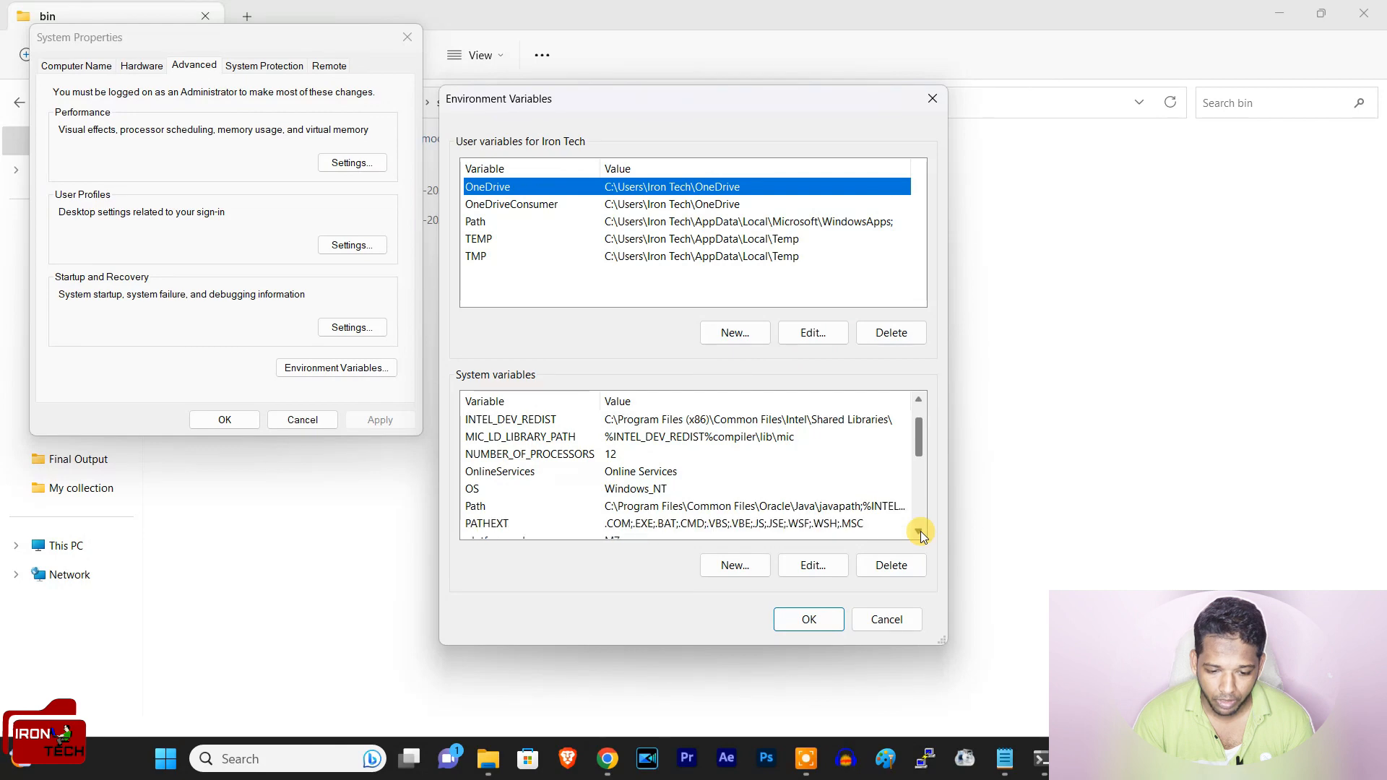
left_click(679, 506)
left_click(787, 563)
left_click(863, 184)
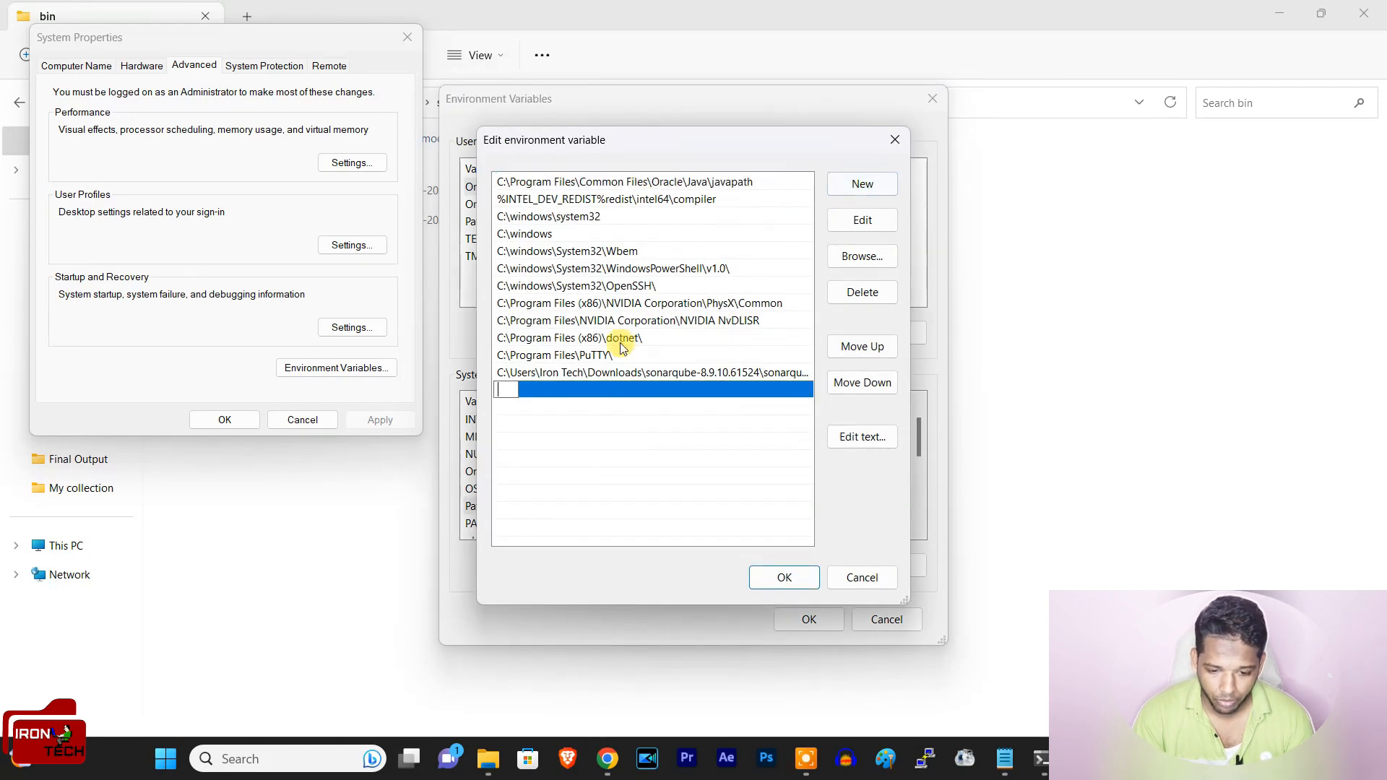
key("ctrl+v")
left_click(786, 577)
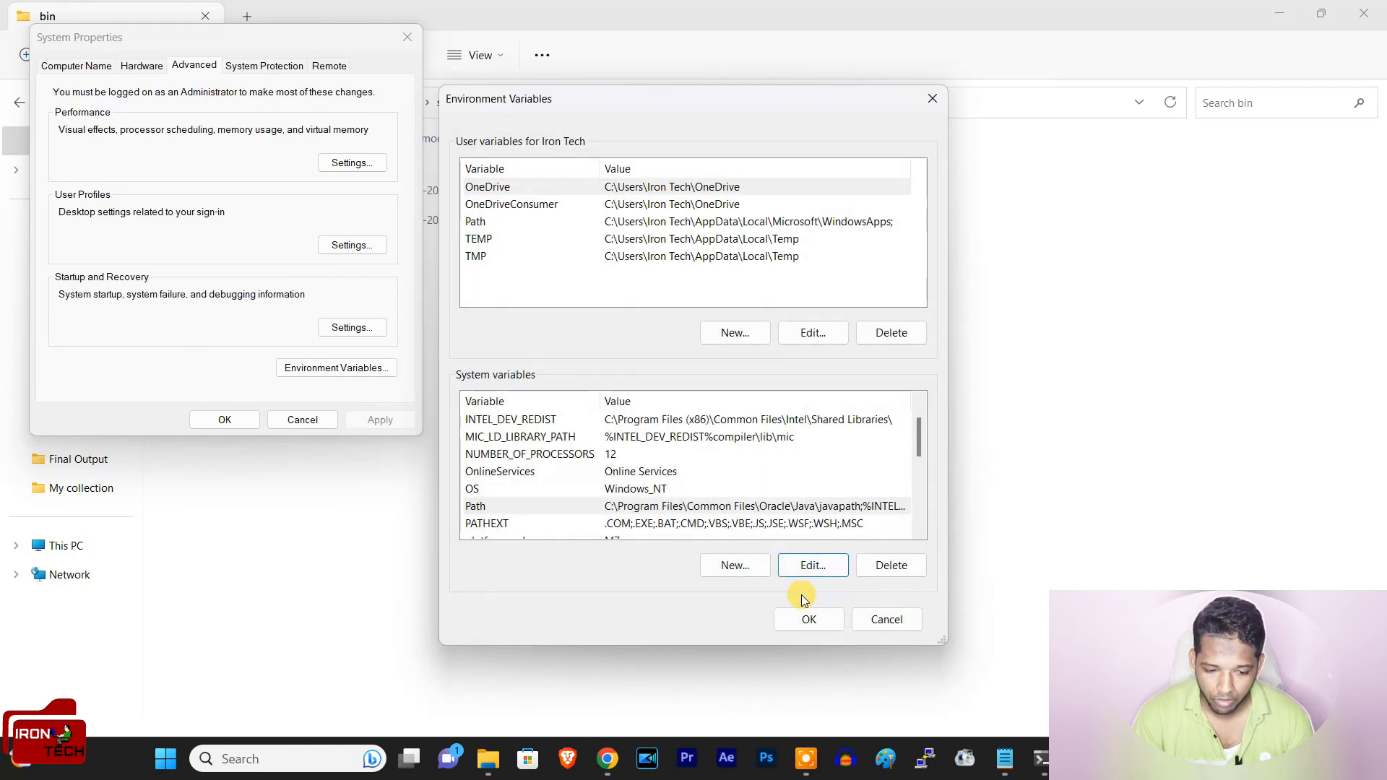
left_click(795, 617)
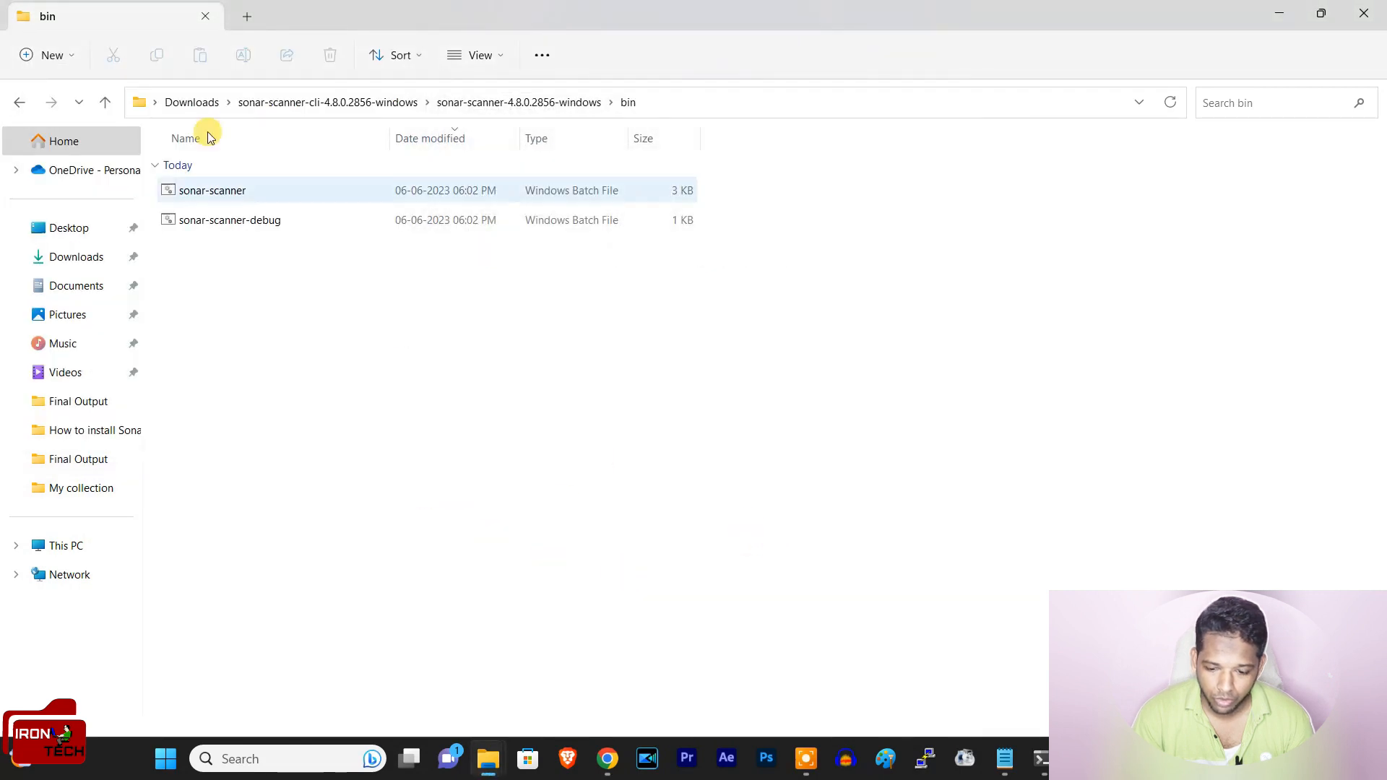
Step: Try to rerun the previous sonar-scanner.bat command, including its login token, in the existing command prompt, and close that window
left_click(1040, 758)
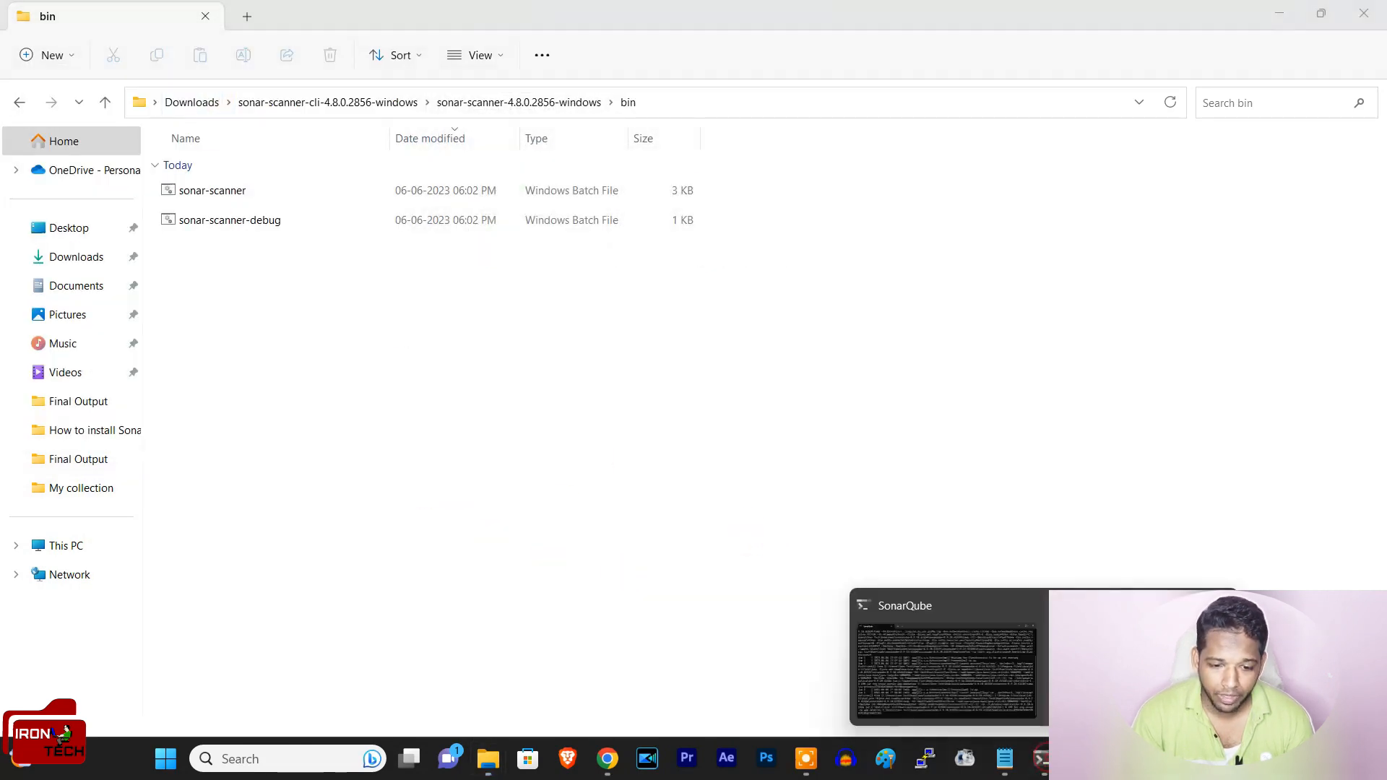
left_click(1127, 672)
key("Up")
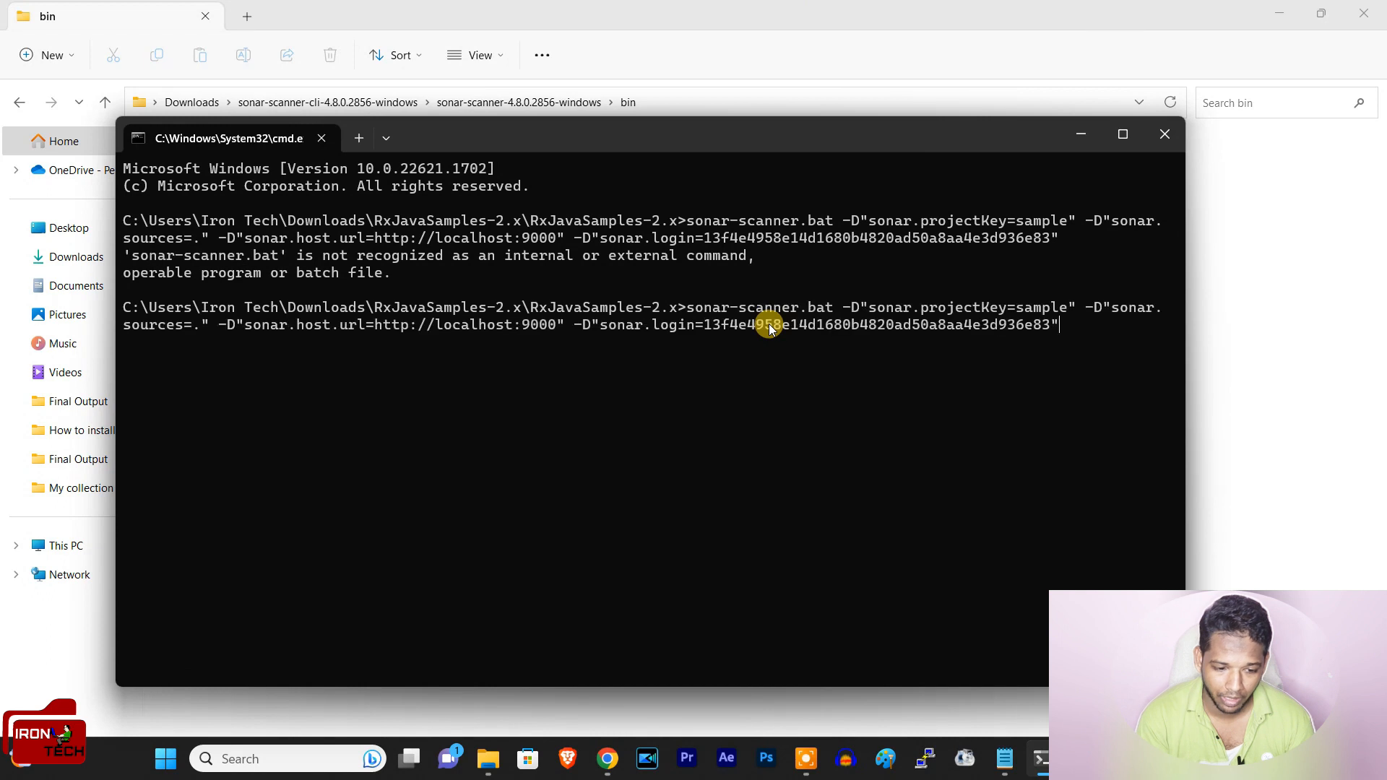
key("Return")
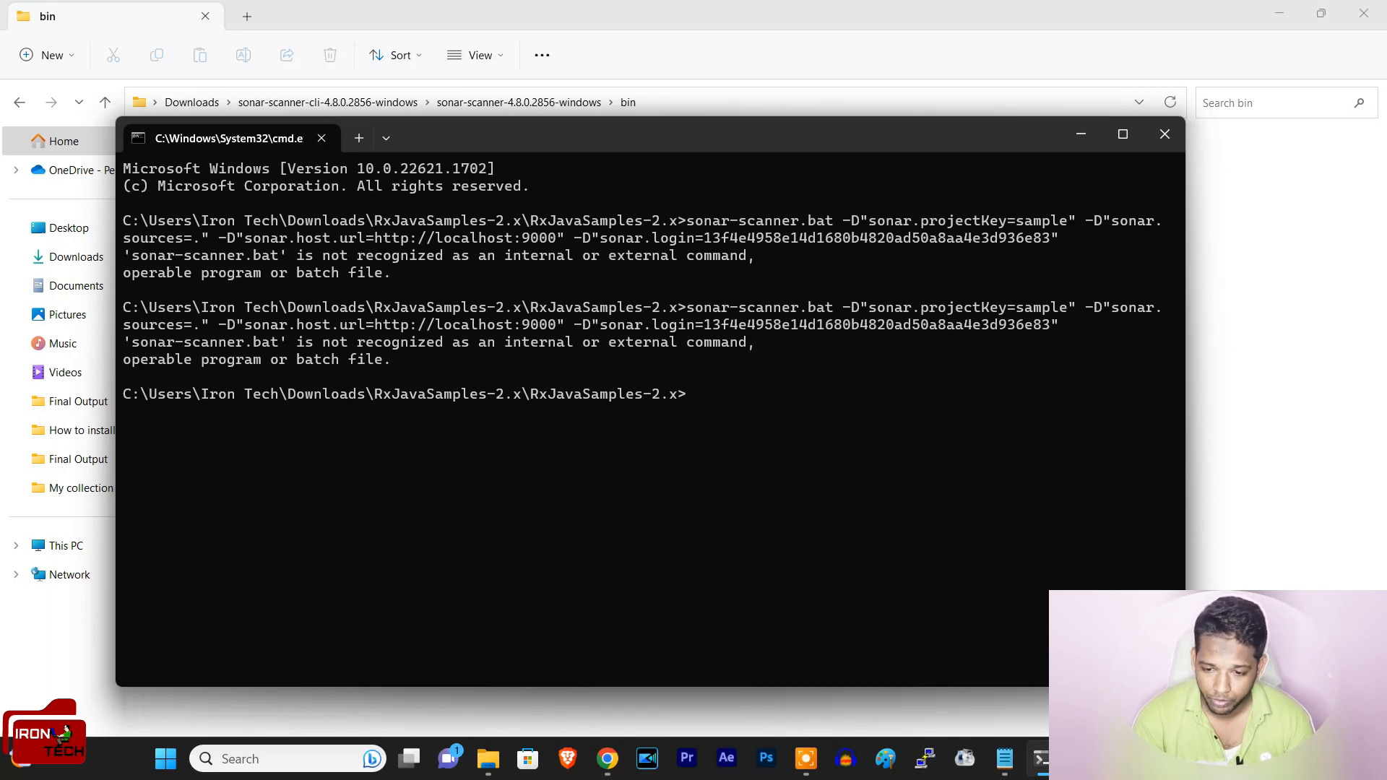
left_click(1164, 137)
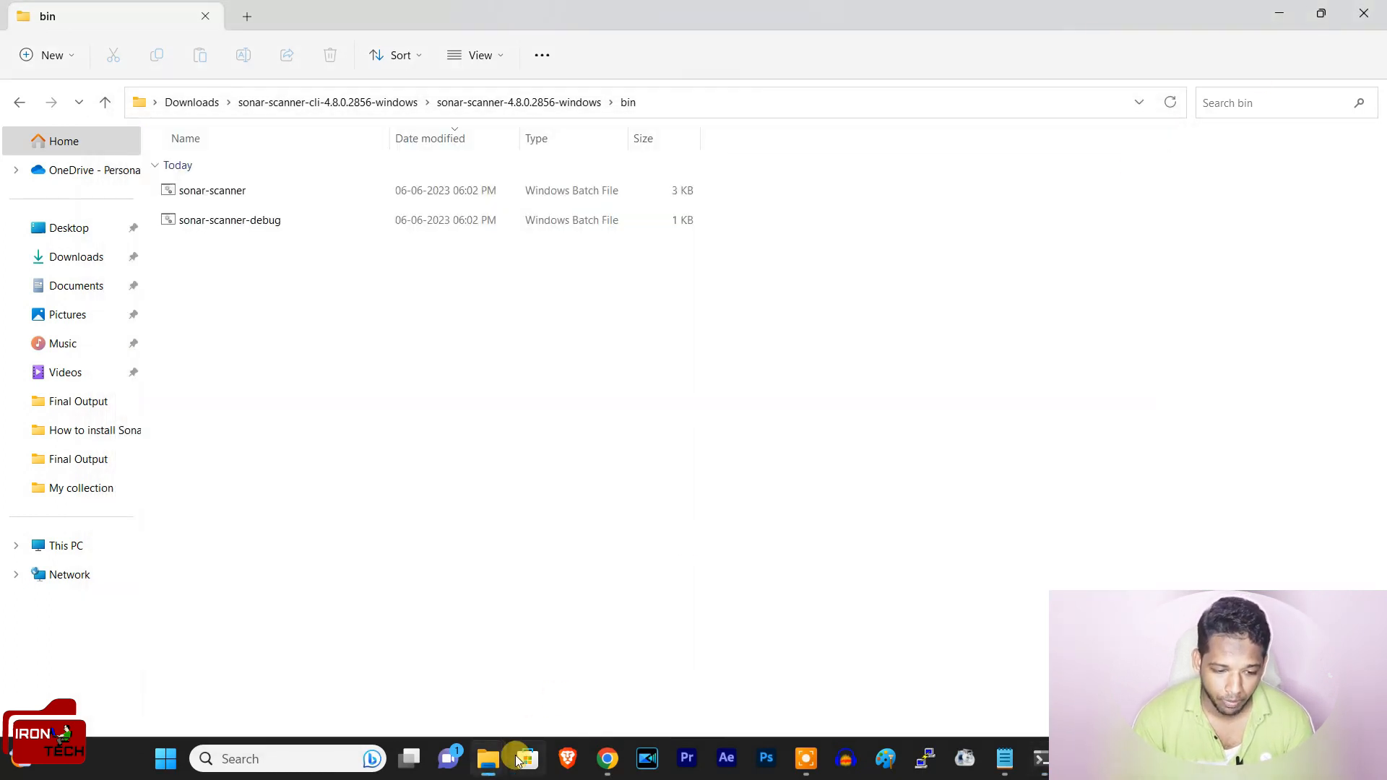
Step: Switch to the Downloads window and launch a new cmd session from the inner RxJavaSamples-2.x project folder
mouse_move(518, 761)
left_click(435, 696)
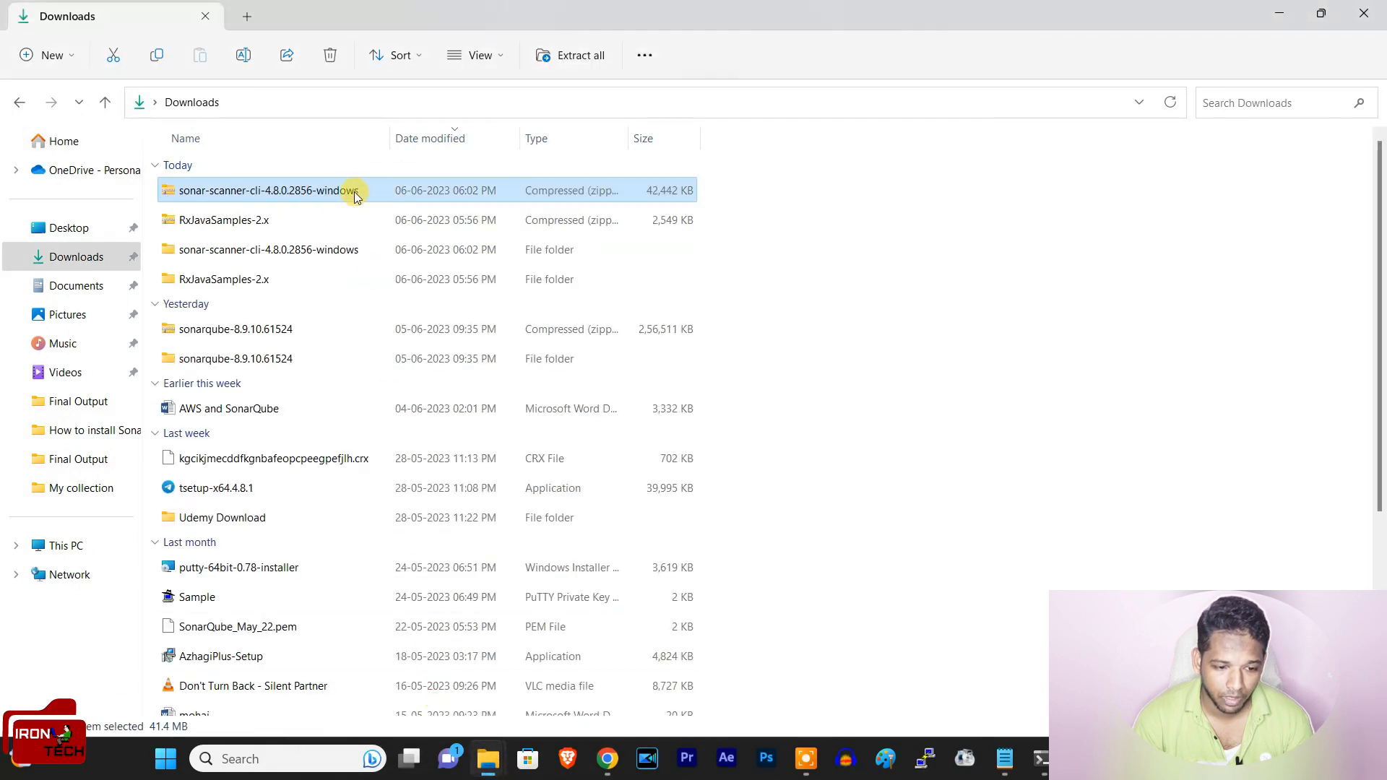
double_click(235, 289)
left_click(280, 202)
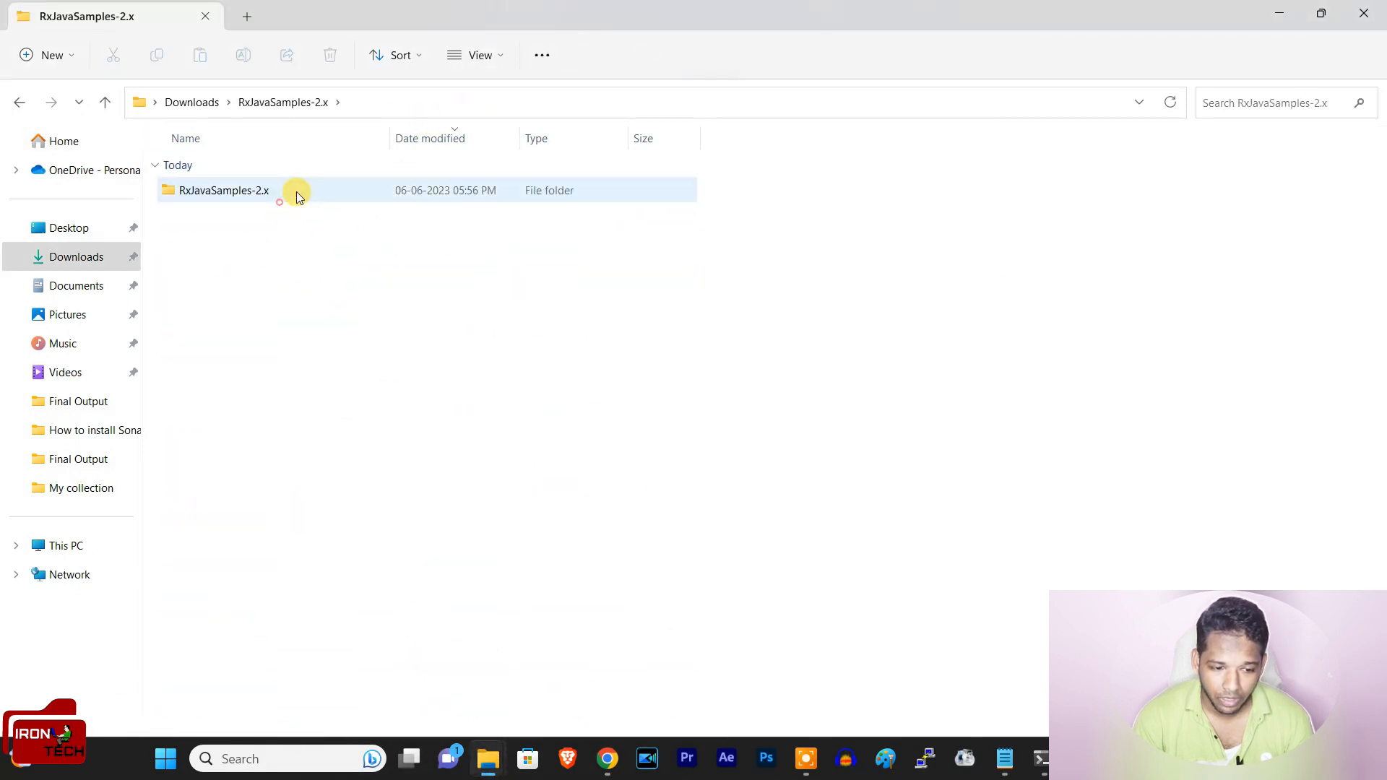
double_click(296, 192)
left_click(586, 97)
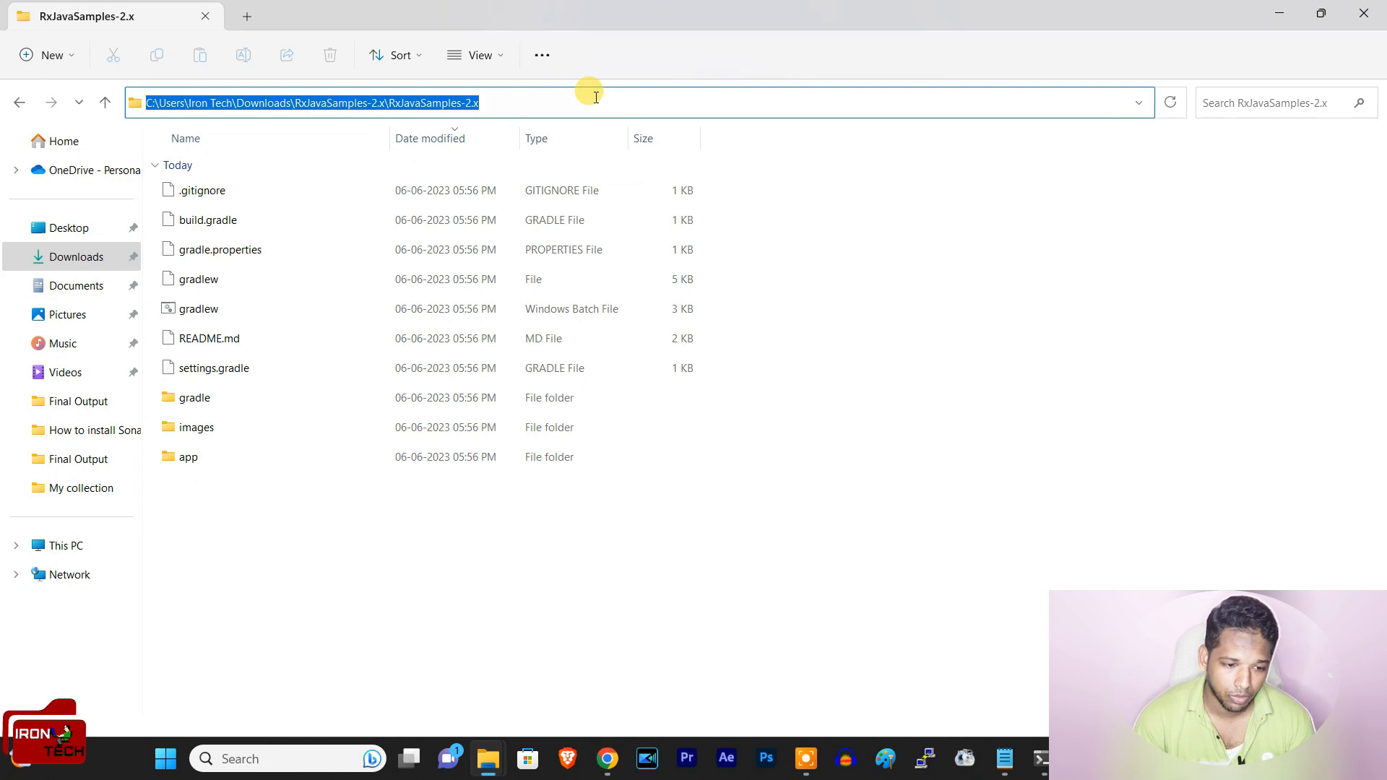
type("cmd")
key("Return")
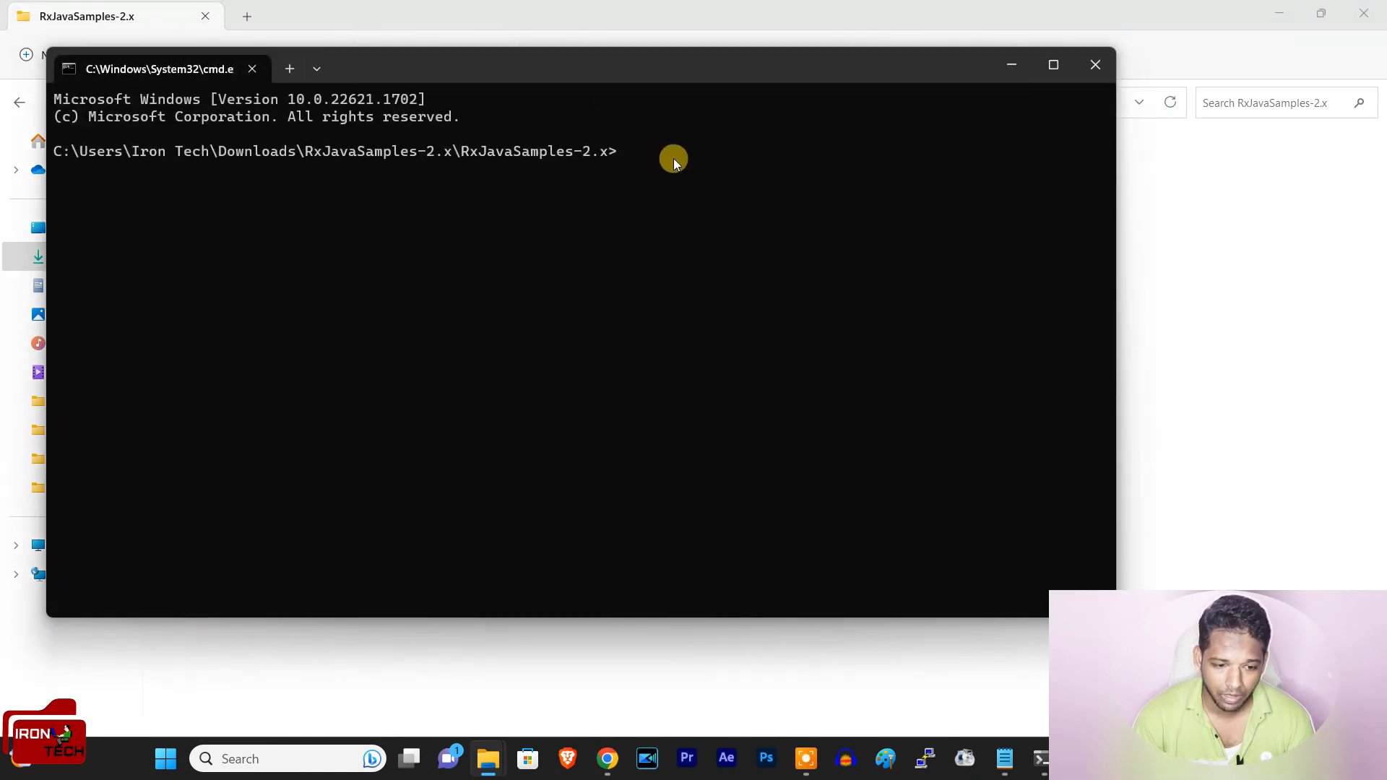
key("ctrl+v")
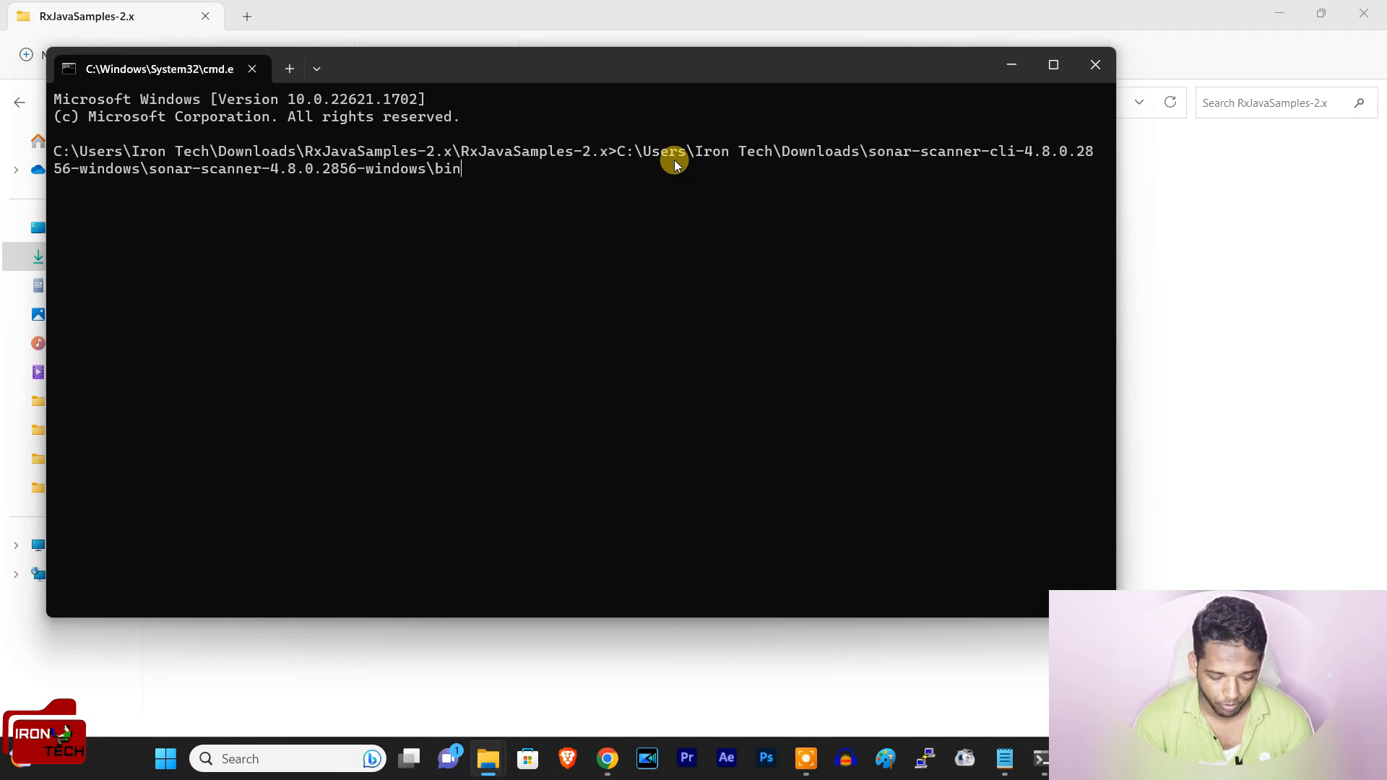
key("BackSpace")
key("BackSpace")
key("BackSpace")
key("BackSpace")
key("BackSpace")
key("BackSpace")
key("BackSpace")
key("BackSpace")
key("BackSpace")
key("BackSpace")
key("BackSpace")
key("BackSpace")
key("BackSpace")
key("BackSpace")
key("BackSpace")
key("BackSpace")
key("BackSpace")
key("BackSpace")
key("BackSpace")
key("BackSpace")
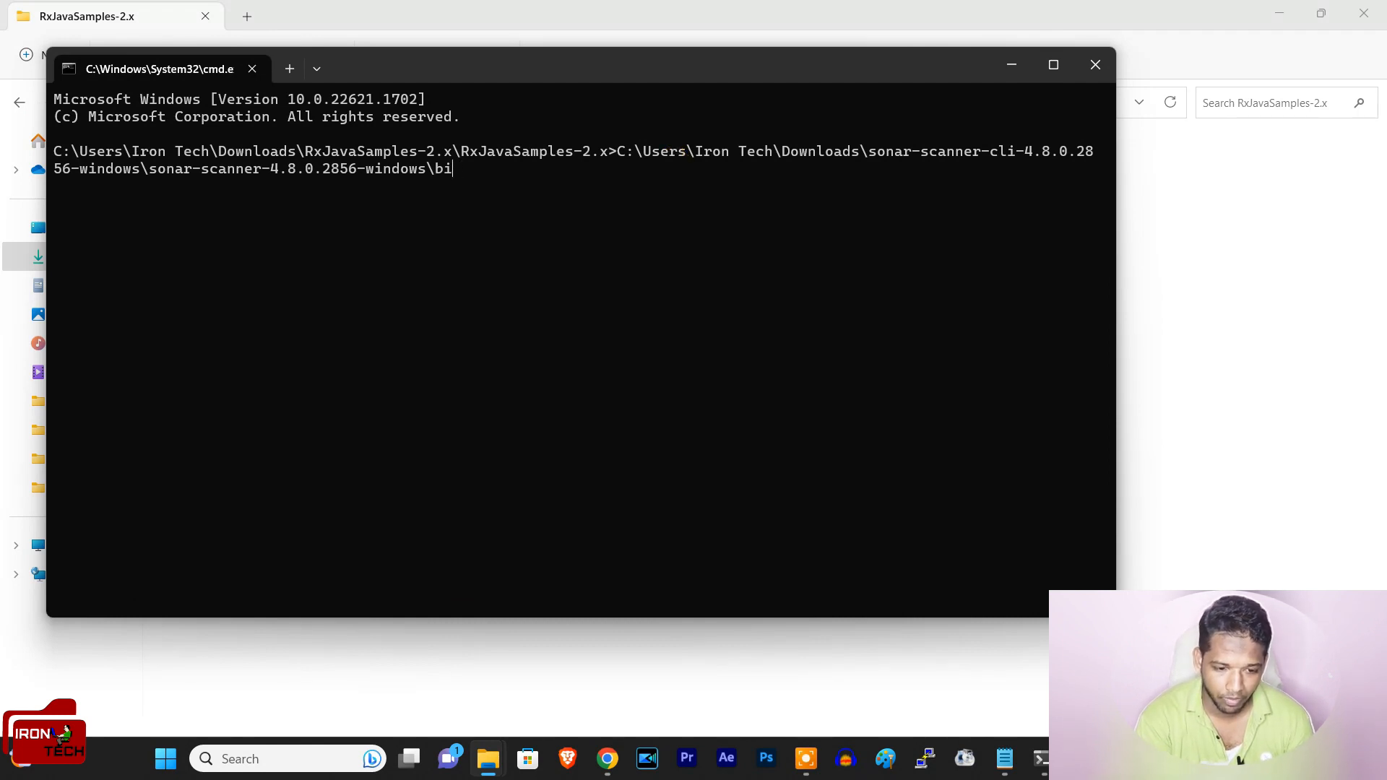
key("BackSpace")
key("BackSpace")
key("BackSpace")
key("BackSpace")
key("BackSpace")
key("BackSpace")
key("BackSpace")
key("BackSpace")
key("BackSpace")
key("BackSpace")
key("BackSpace")
key("BackSpace")
key("BackSpace")
key("BackSpace")
key("BackSpace")
key("BackSpace")
key("BackSpace")
key("BackSpace")
key("BackSpace")
key("BackSpace")
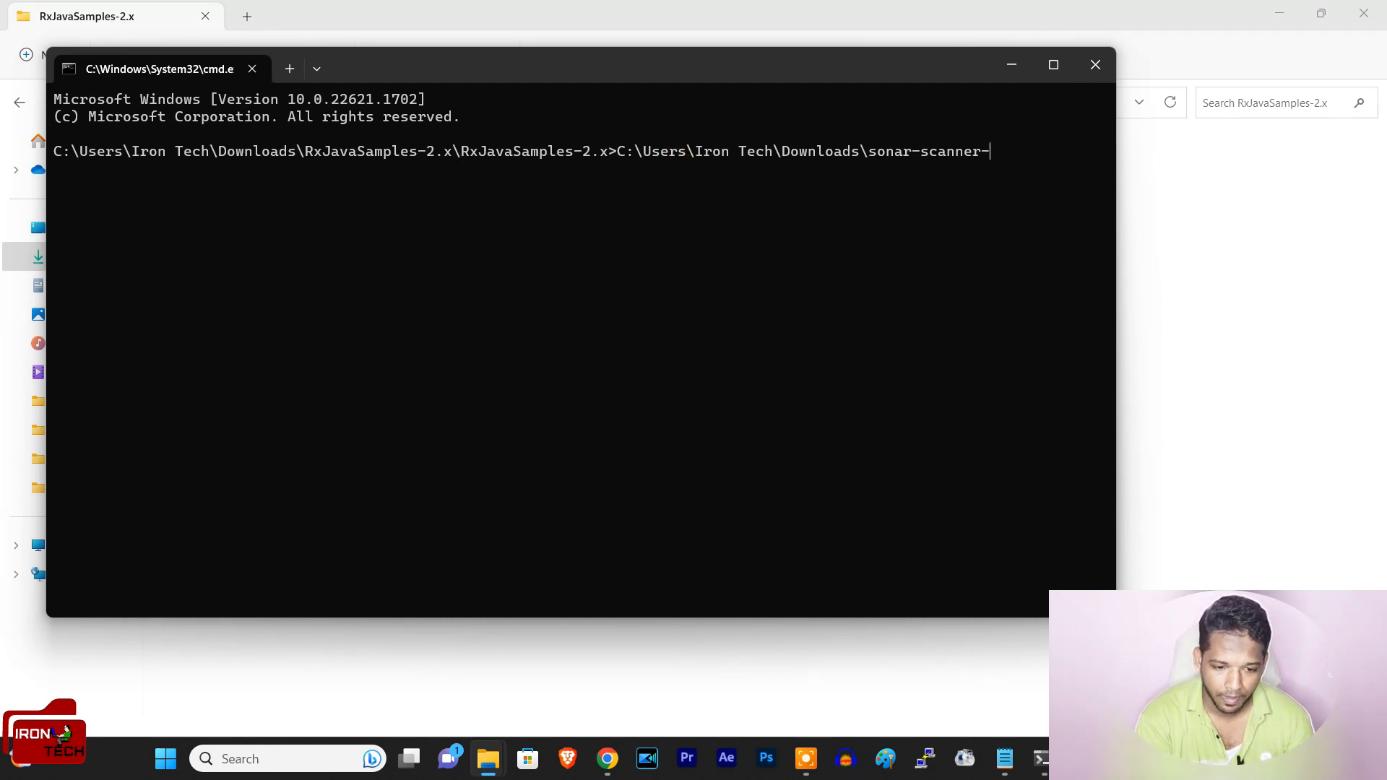
key("BackSpace")
key("BackSpace")
key("BackSpace")
key("BackSpace")
key("BackSpace")
key("BackSpace")
key("BackSpace")
key("BackSpace")
key("BackSpace")
key("BackSpace")
key("BackSpace")
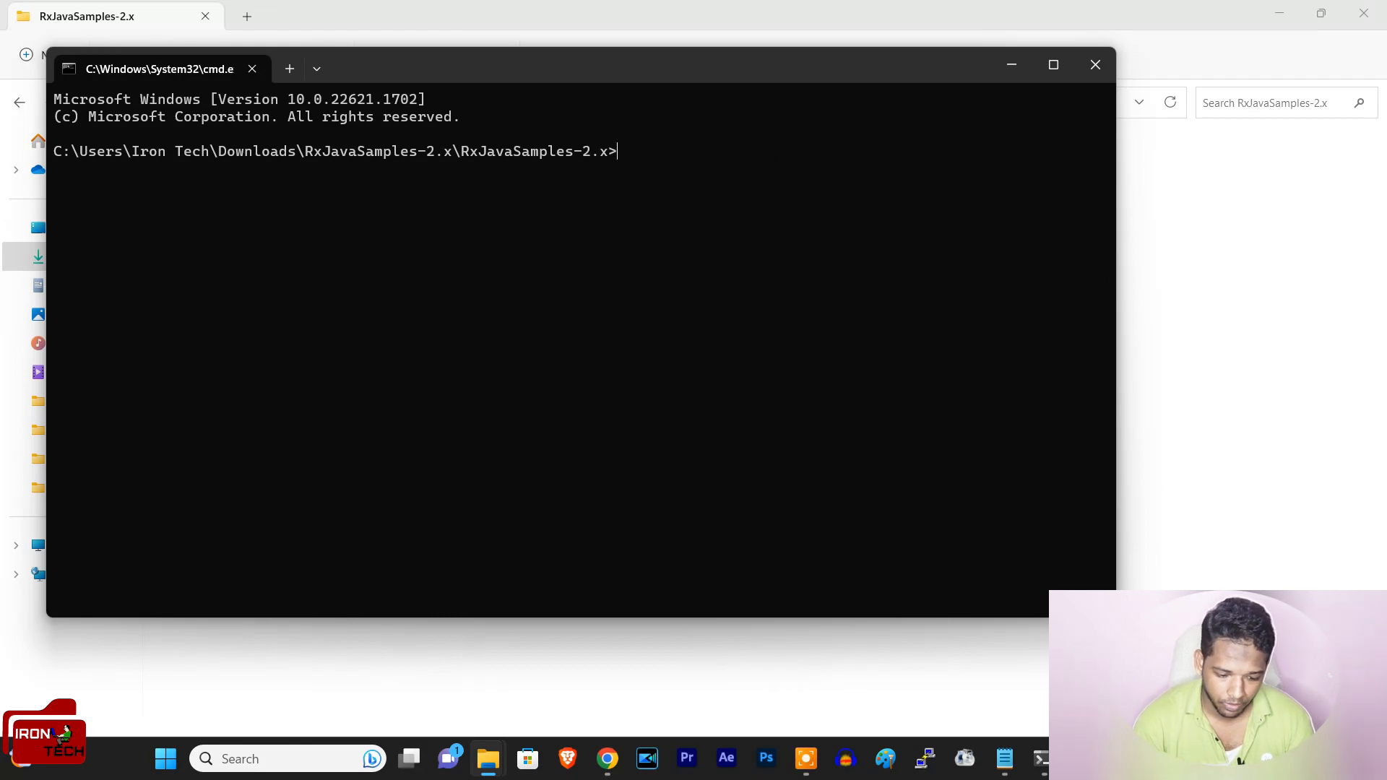
Step: Copy the sonar-scanner.bat command with its login token from the sample project's analysis page and run it in the RxJavaSamples-2.x command prompt
left_click(607, 758)
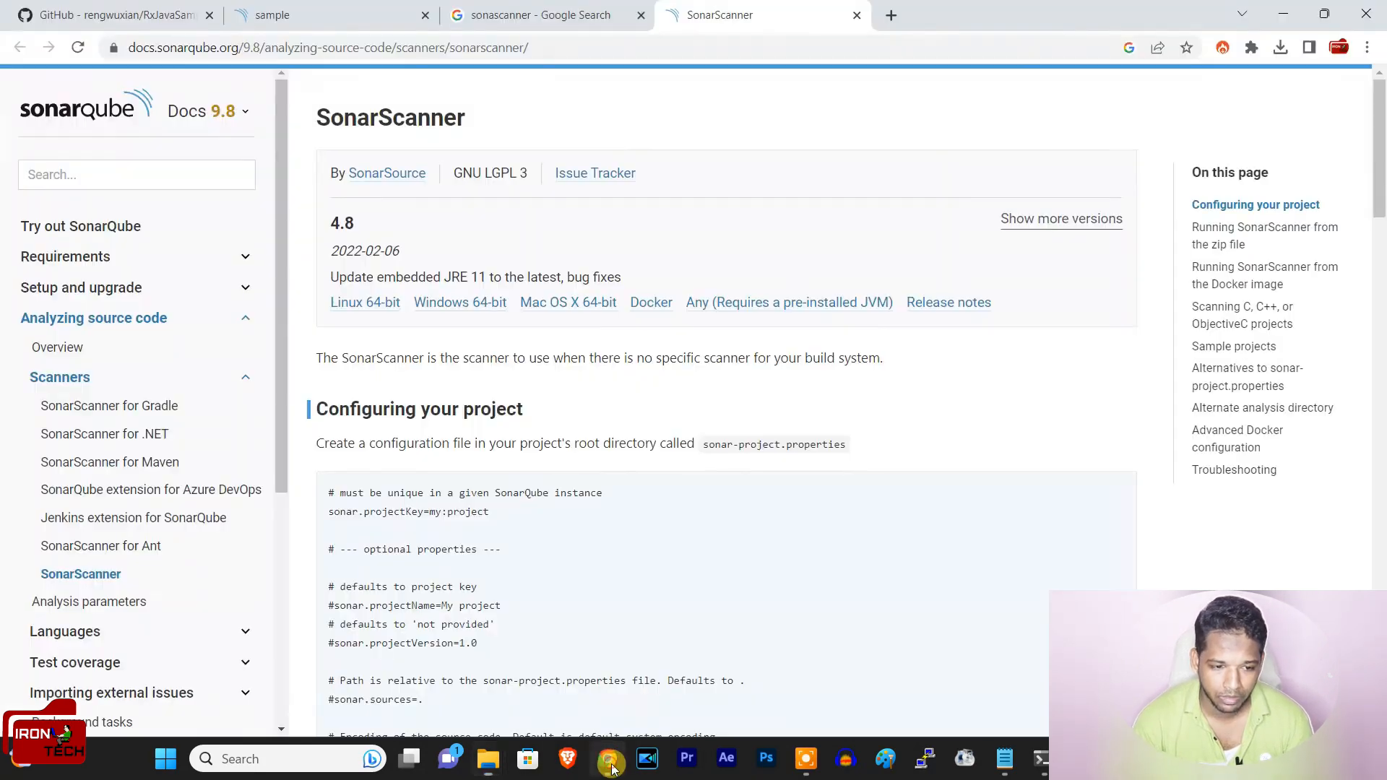
left_click(506, 16)
left_click(333, 15)
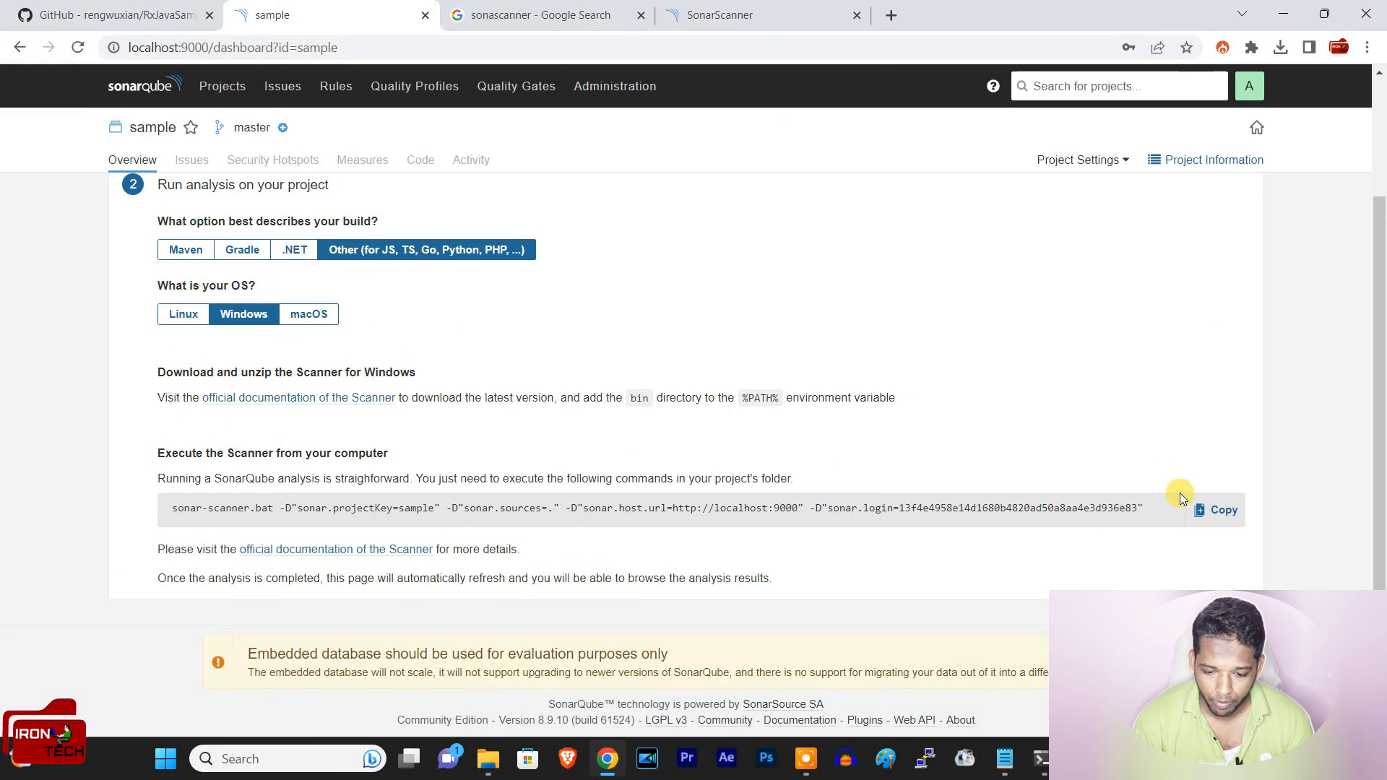
left_click(1222, 510)
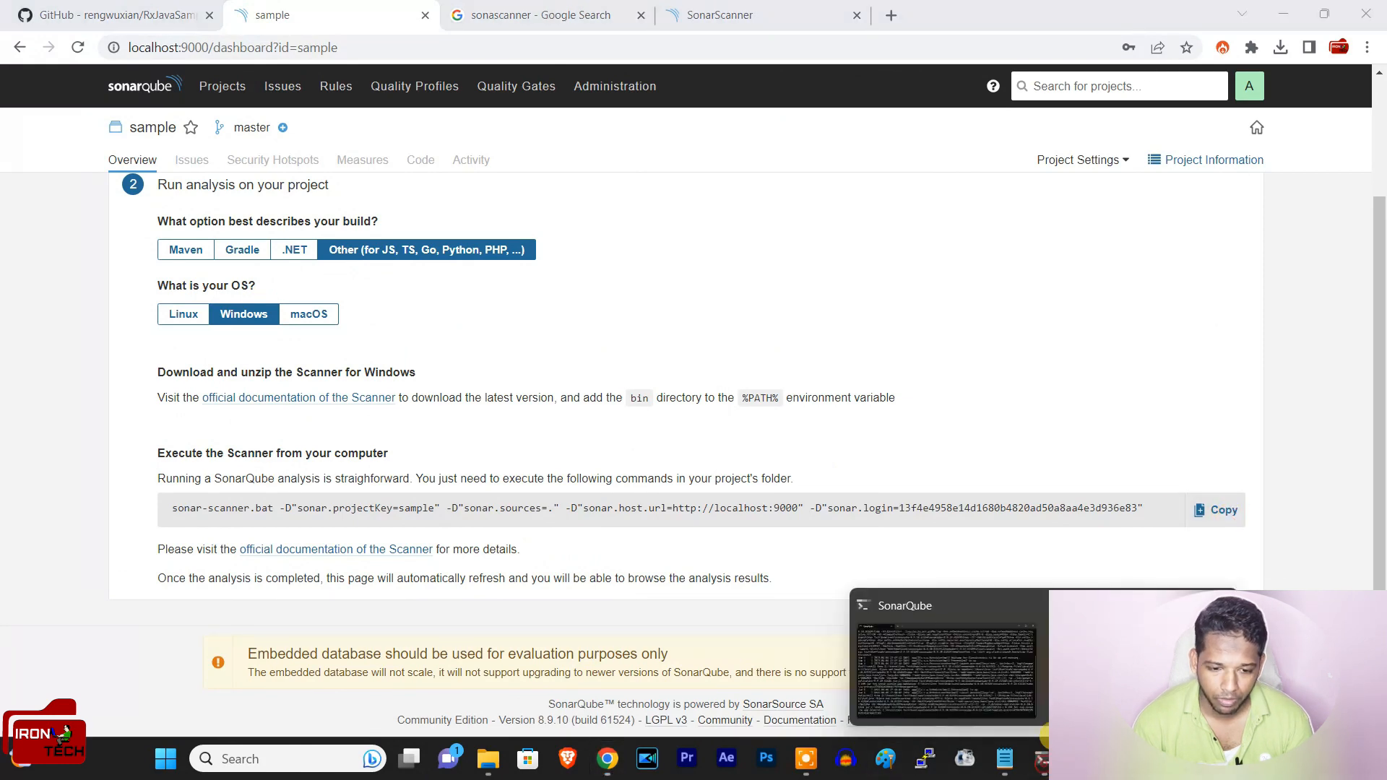
left_click(1040, 757)
key("ctrl+v")
key("Return")
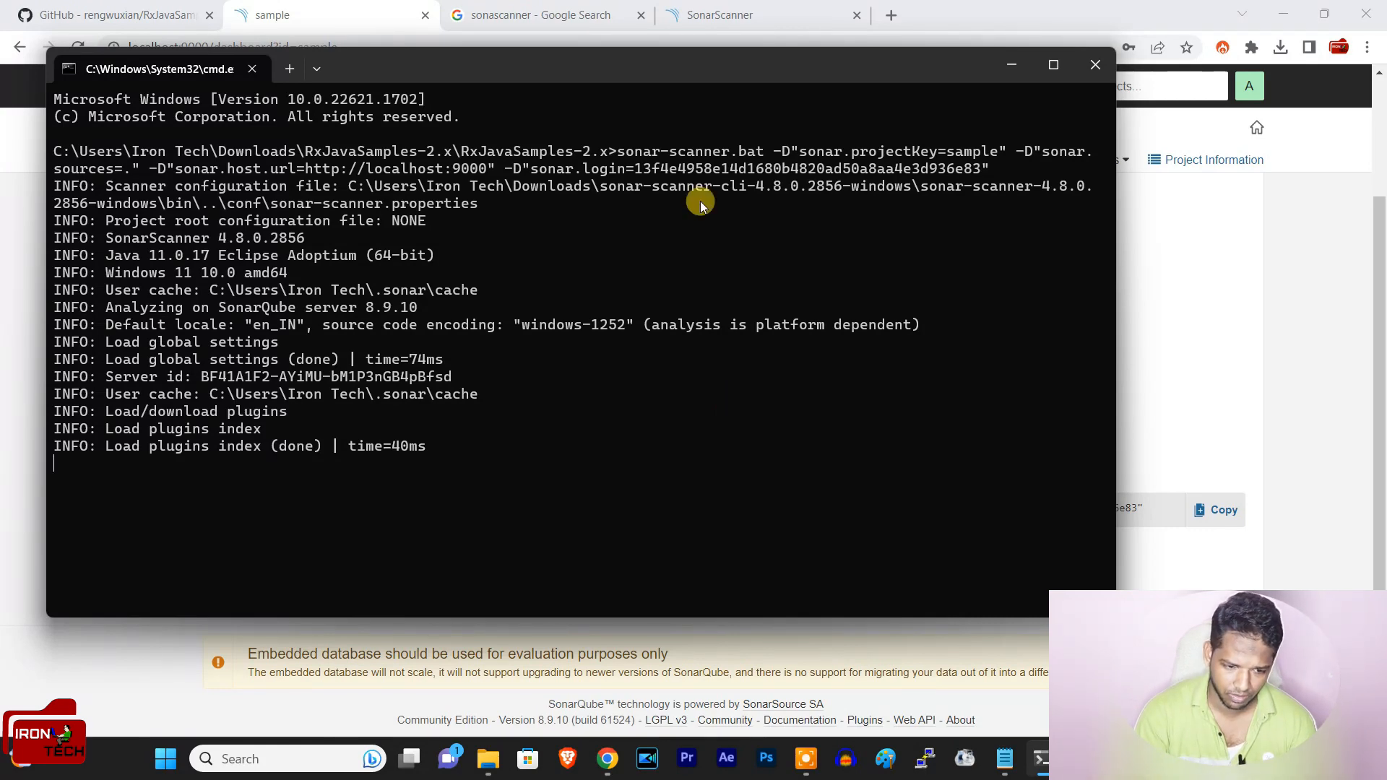
Step: Look over the project configuration section of the SonarScanner documentation, and return to the command prompt to check the scan output
left_click(712, 14)
scroll(441, 334, "down", 3)
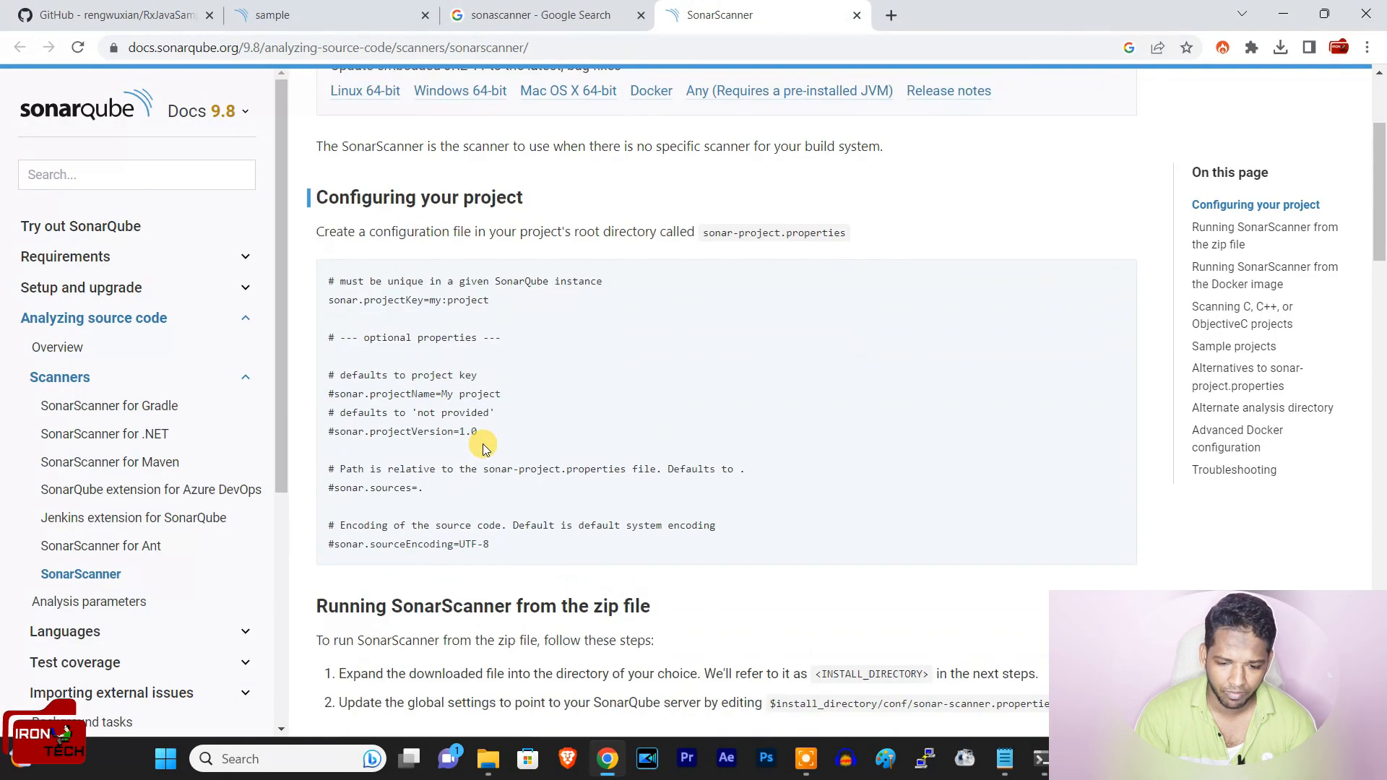
scroll(504, 402, "up", 3)
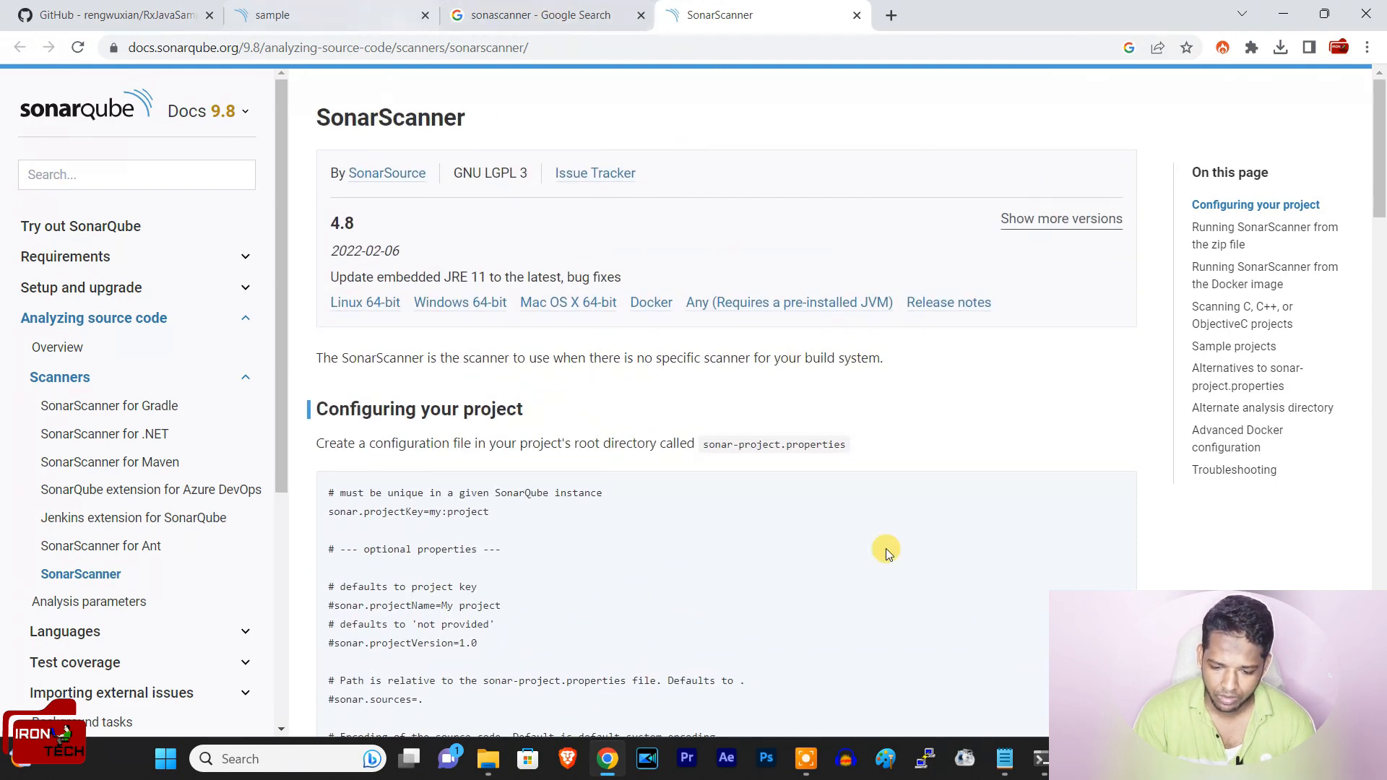
left_click(1041, 758)
left_click(898, 566)
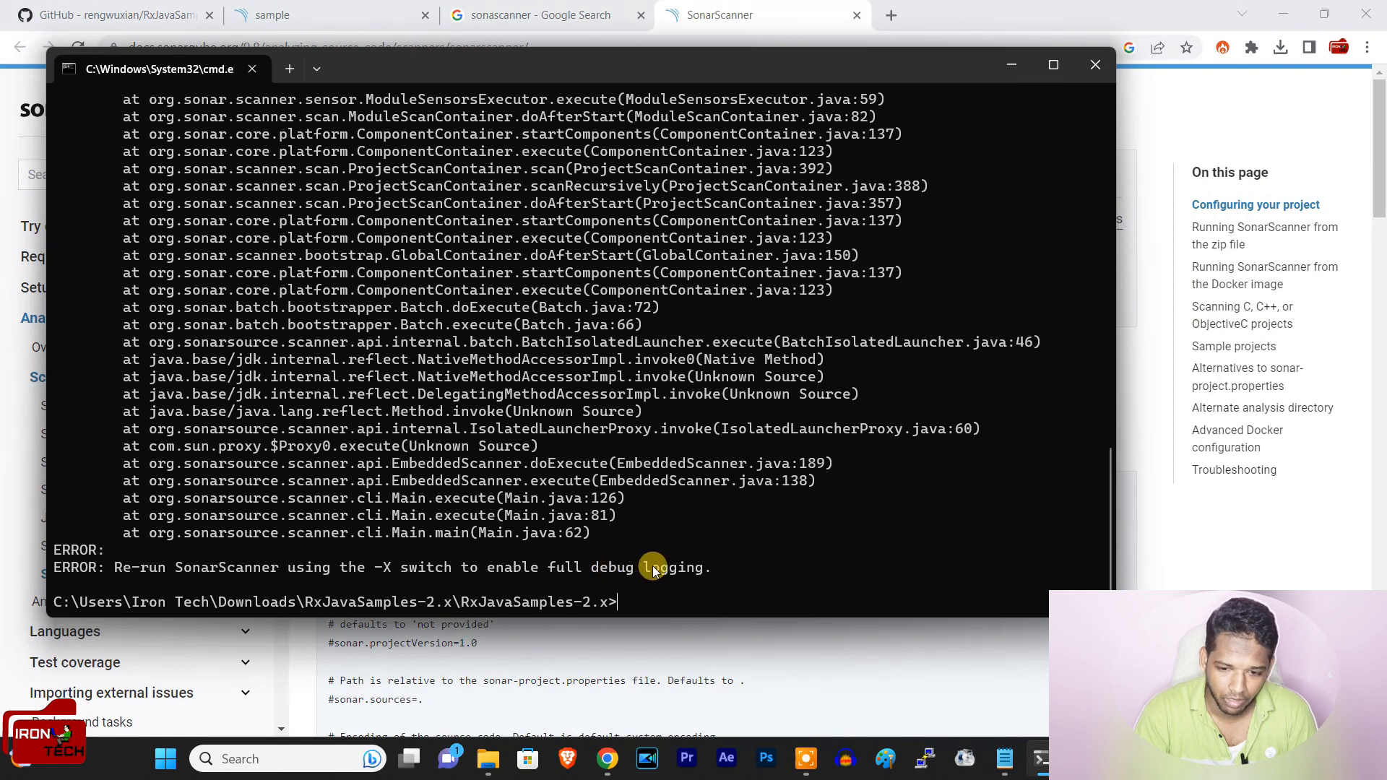
Step: Check the analysis status of the sample project in the SonarQube project list and on its overview page
left_click(1001, 72)
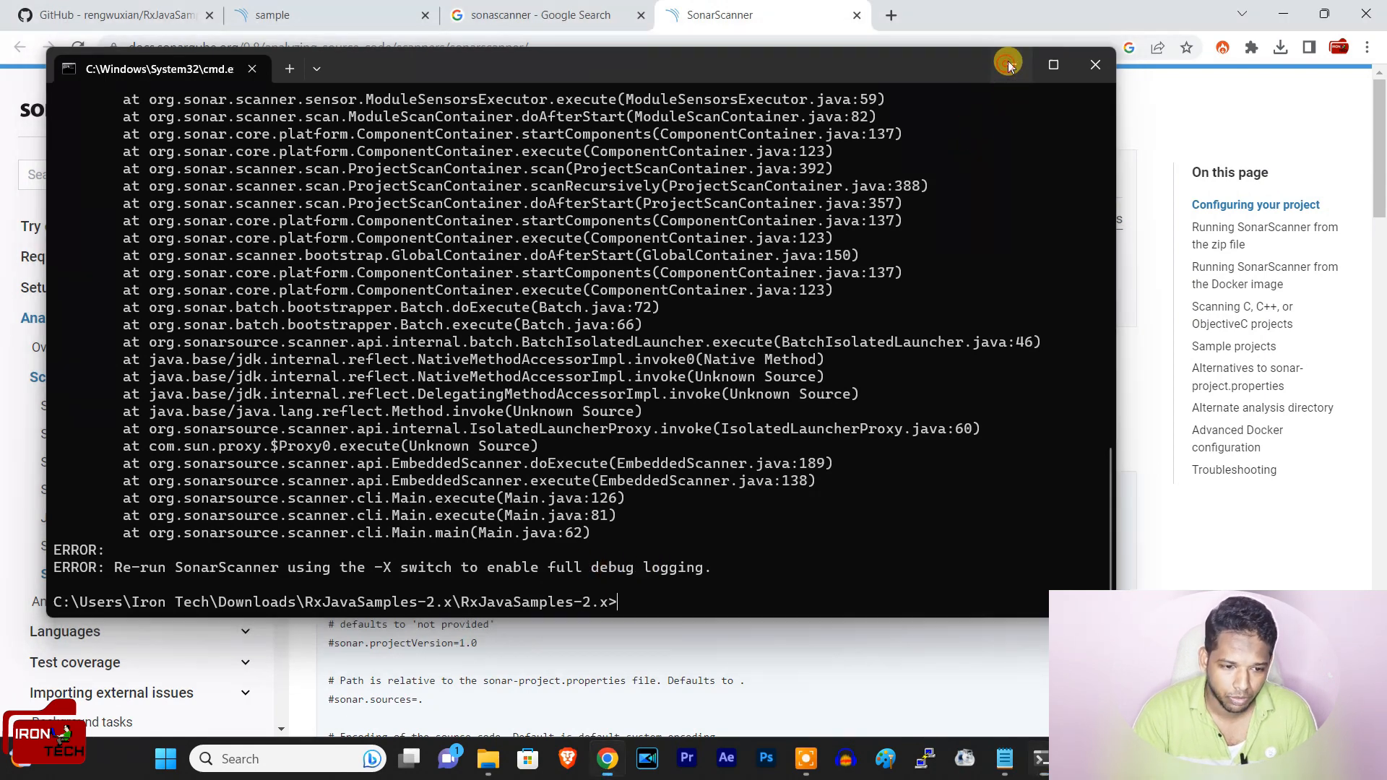
left_click(378, 9)
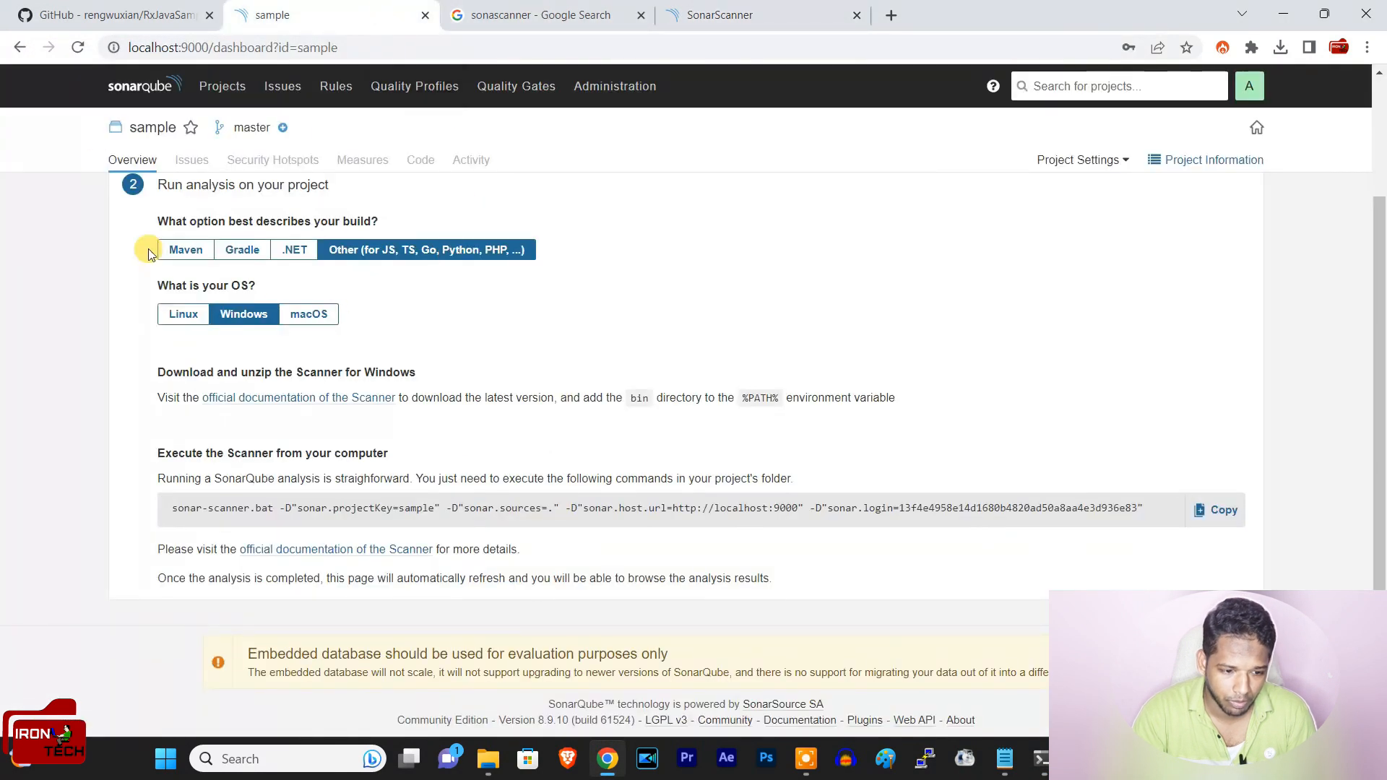
left_click(139, 86)
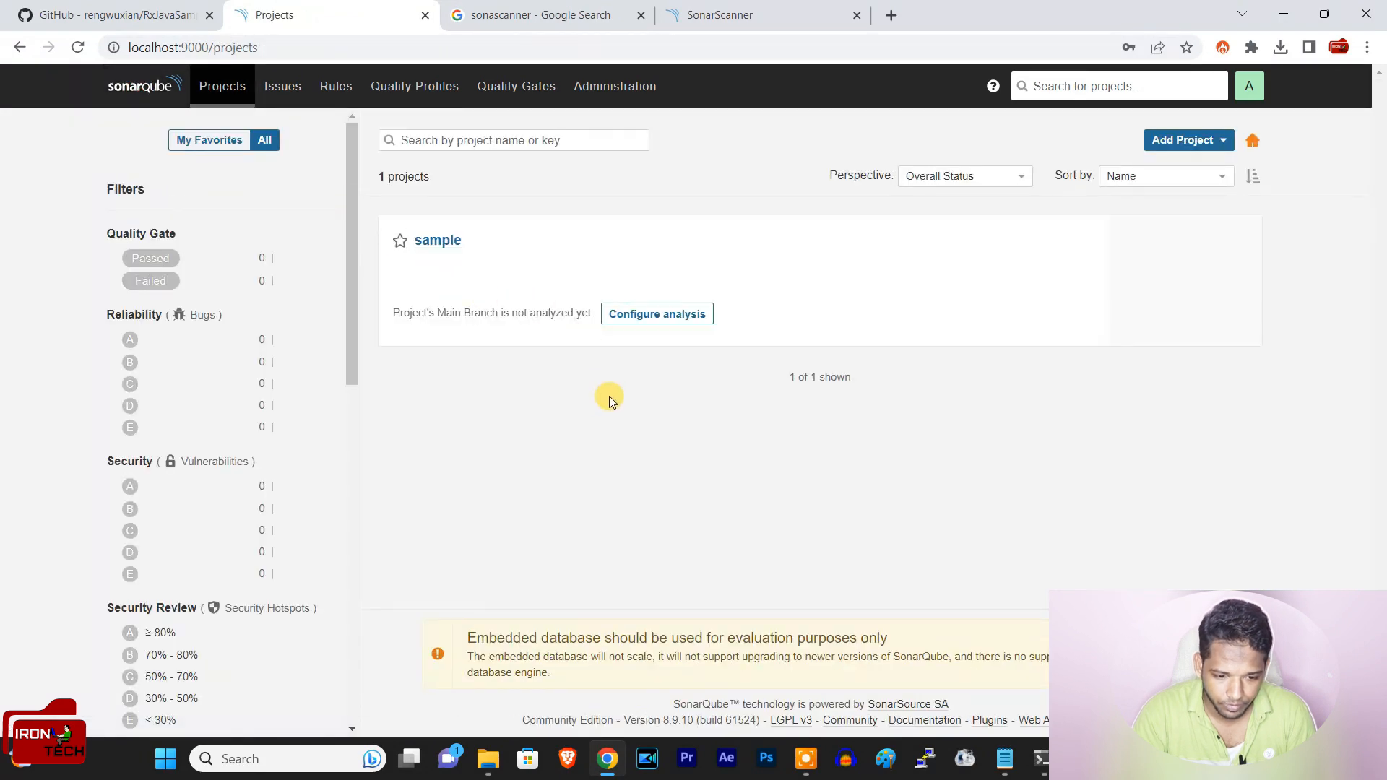
left_click(658, 315)
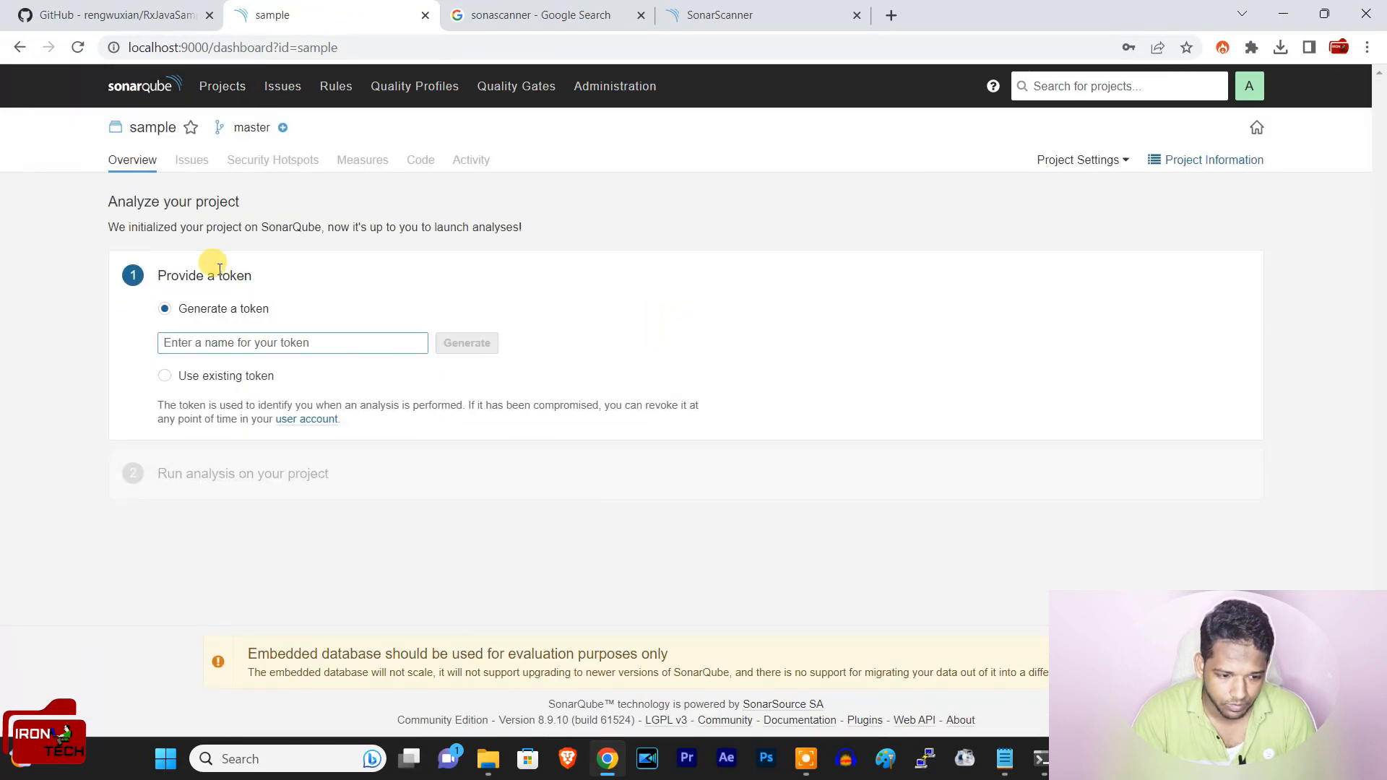
left_click(162, 90)
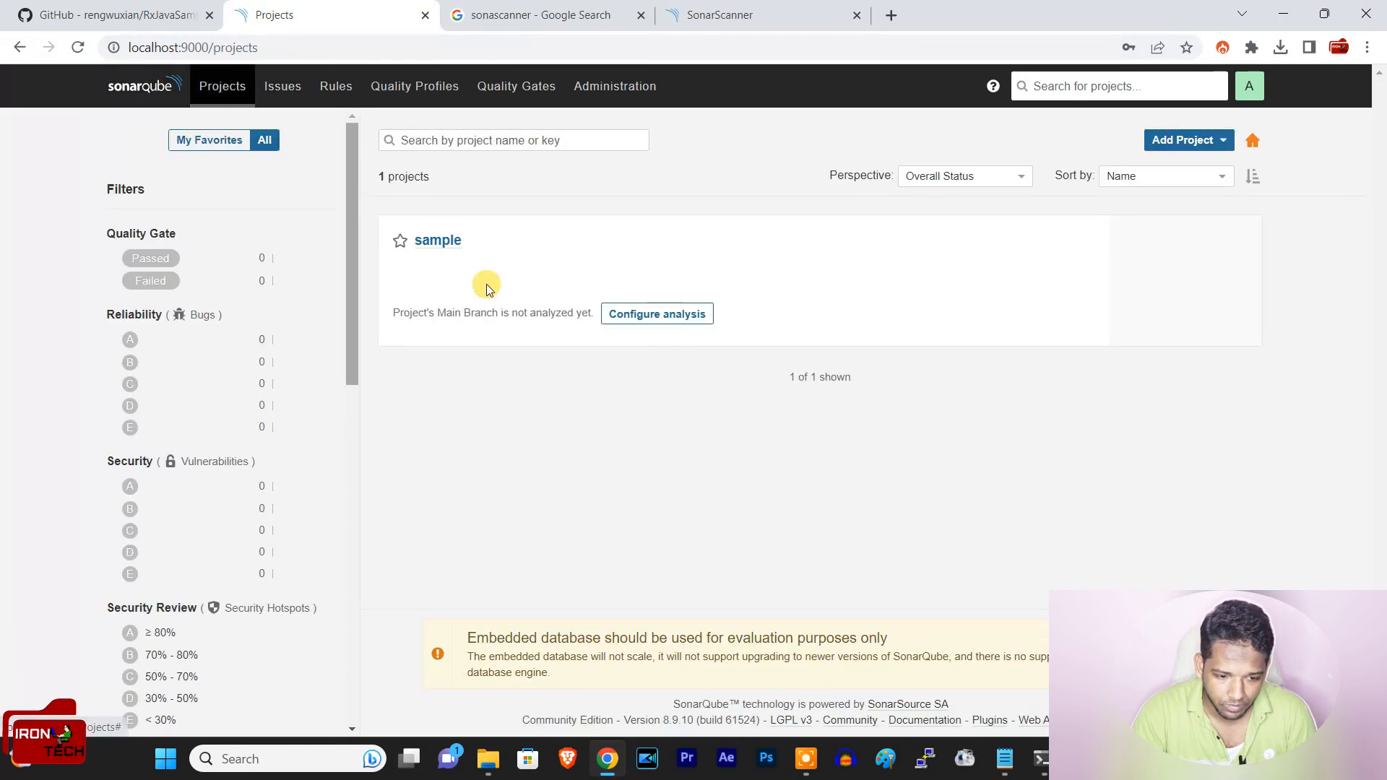
left_click(435, 240)
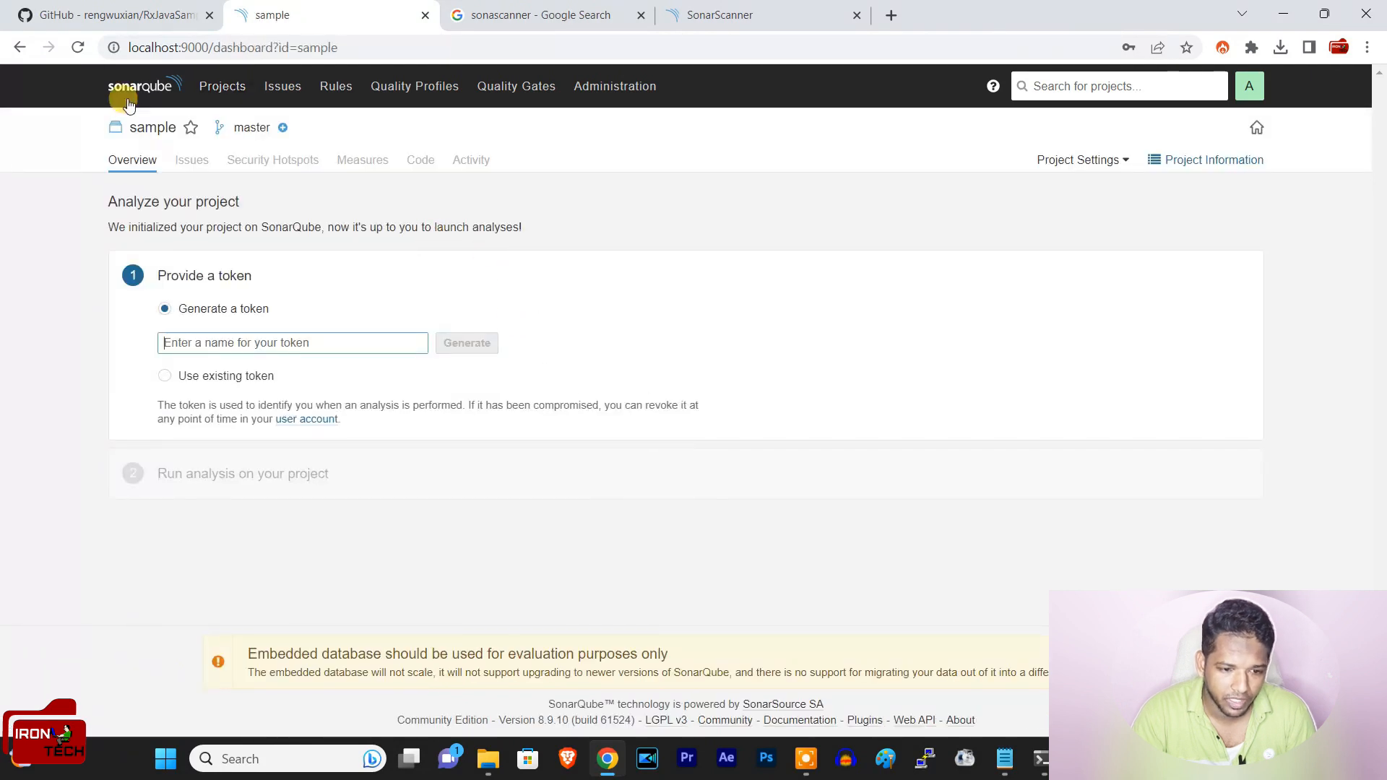
left_click(22, 47)
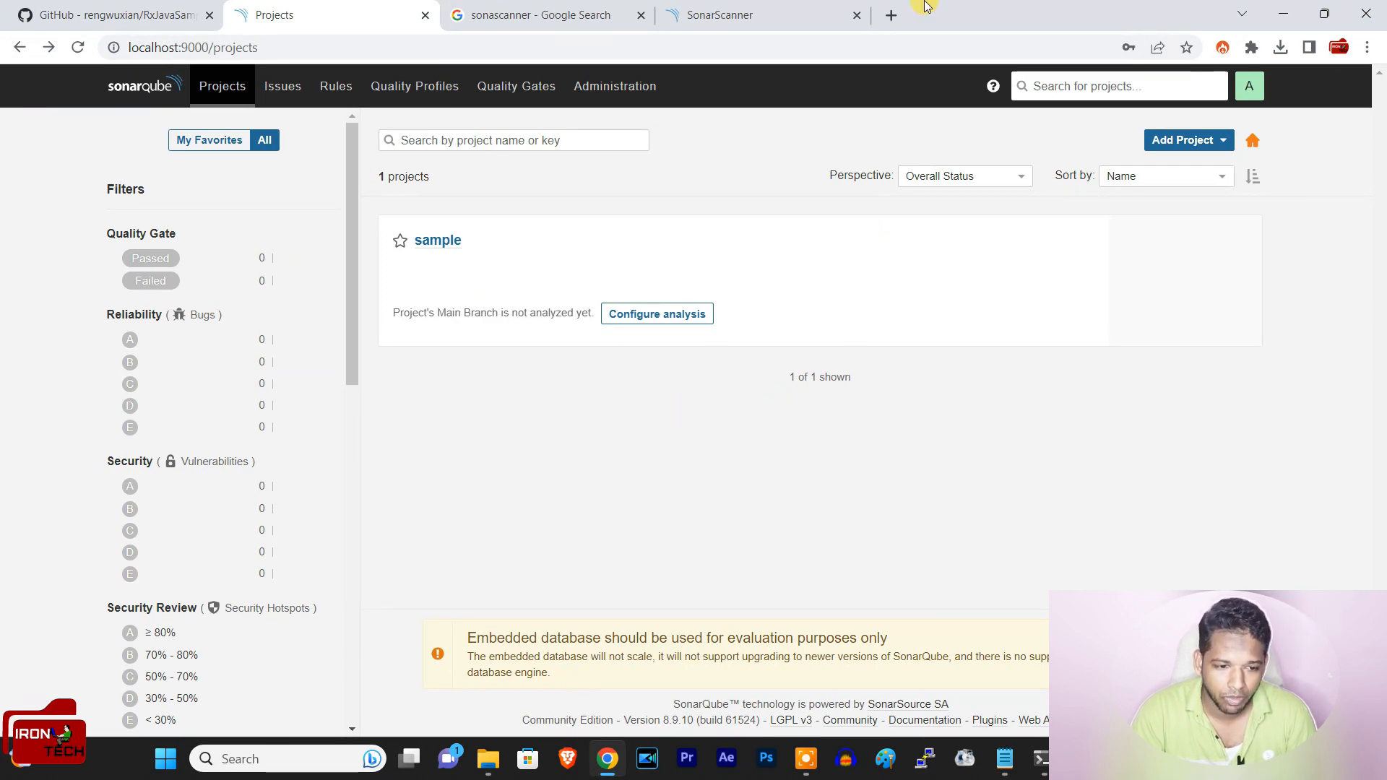
Step: Switch to the Downloads folder and extract the python-scraping-master archive to the suggested location
left_click(541, 14)
left_click(325, 13)
key("alt+Tab")
right_click(241, 190)
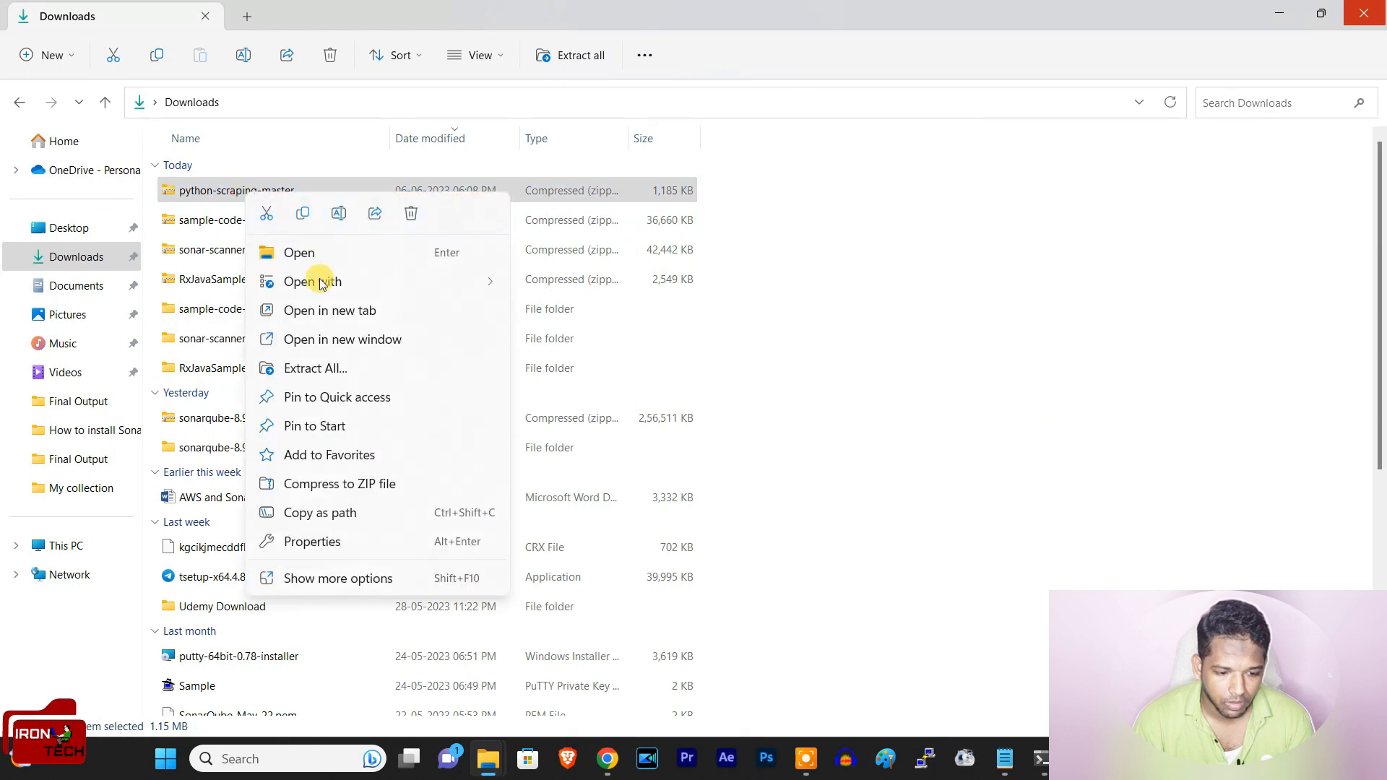
left_click(332, 375)
left_click(859, 562)
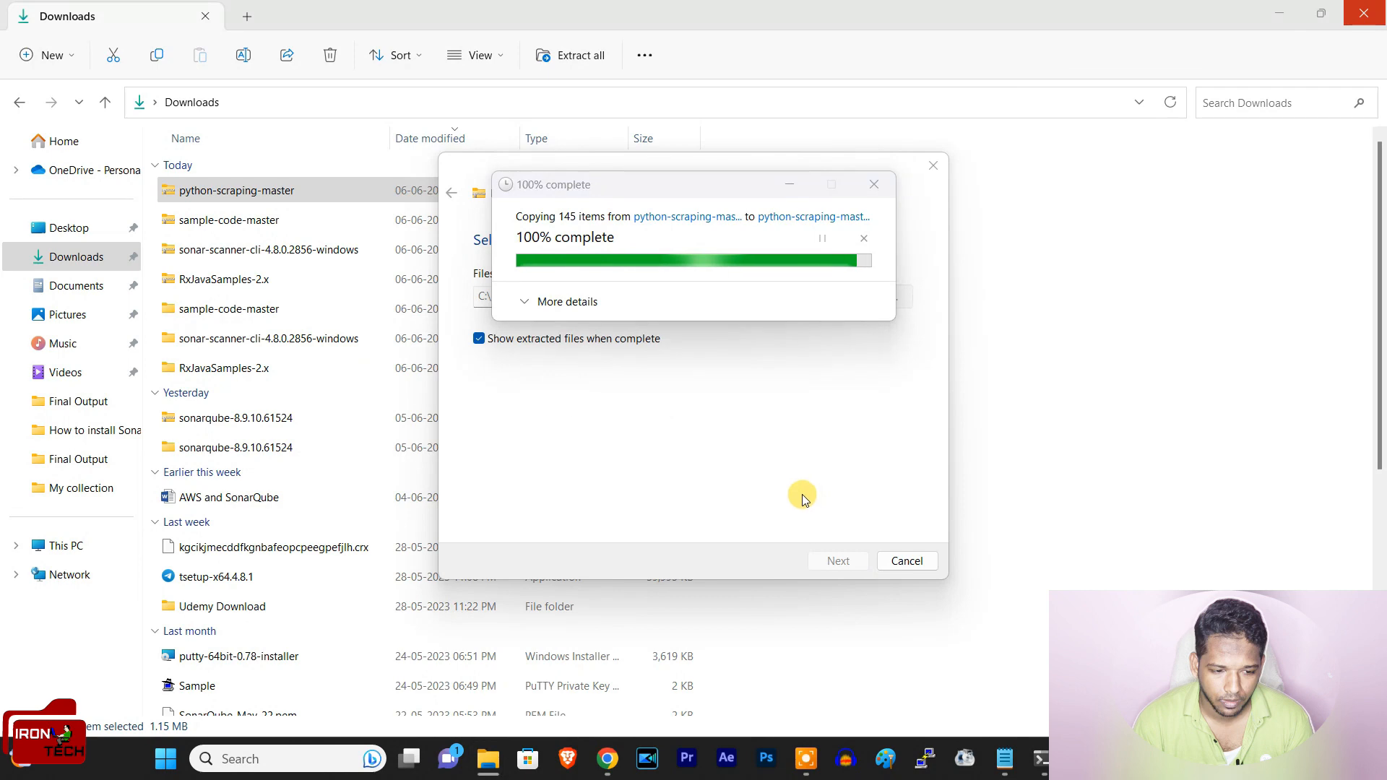
Step: Open the inner python-scraping-master folder and launch a cmd session from it
double_click(287, 189)
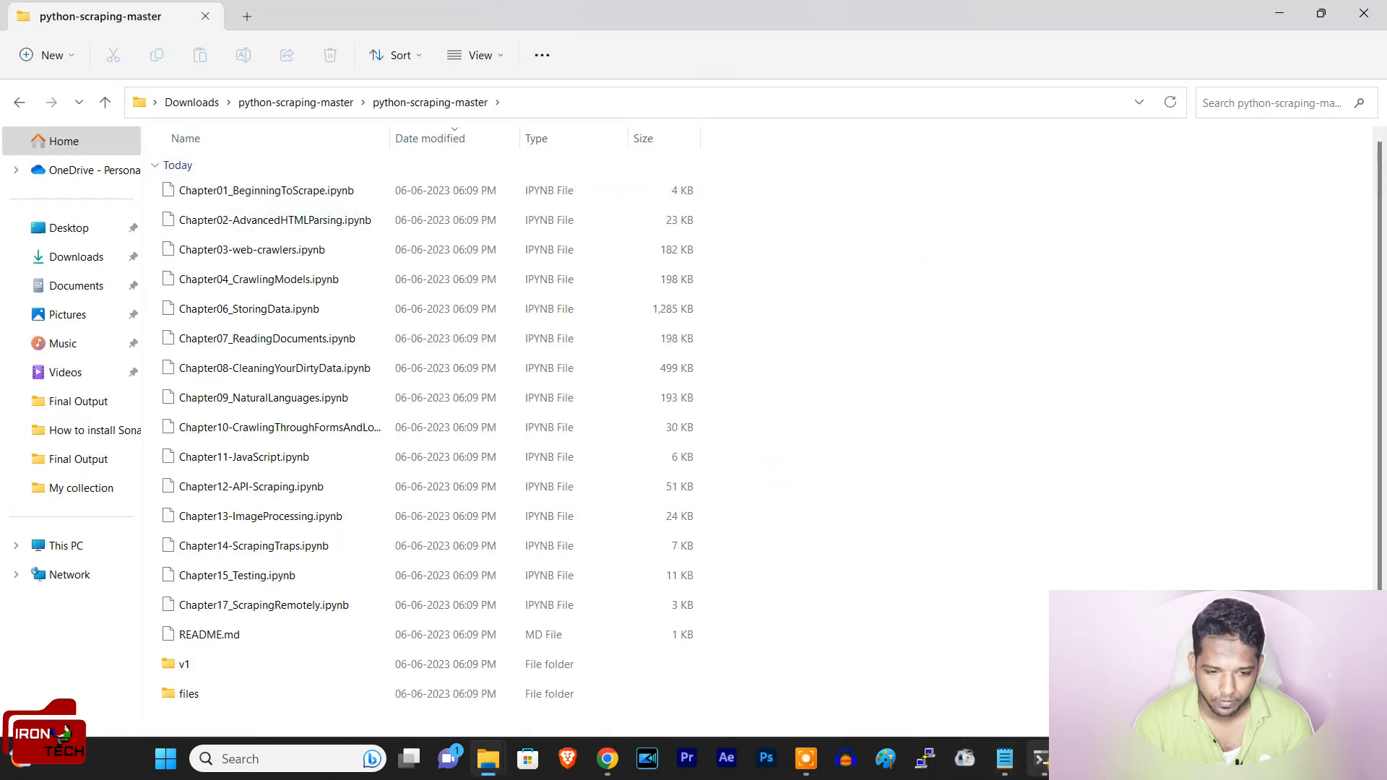
left_click(510, 89)
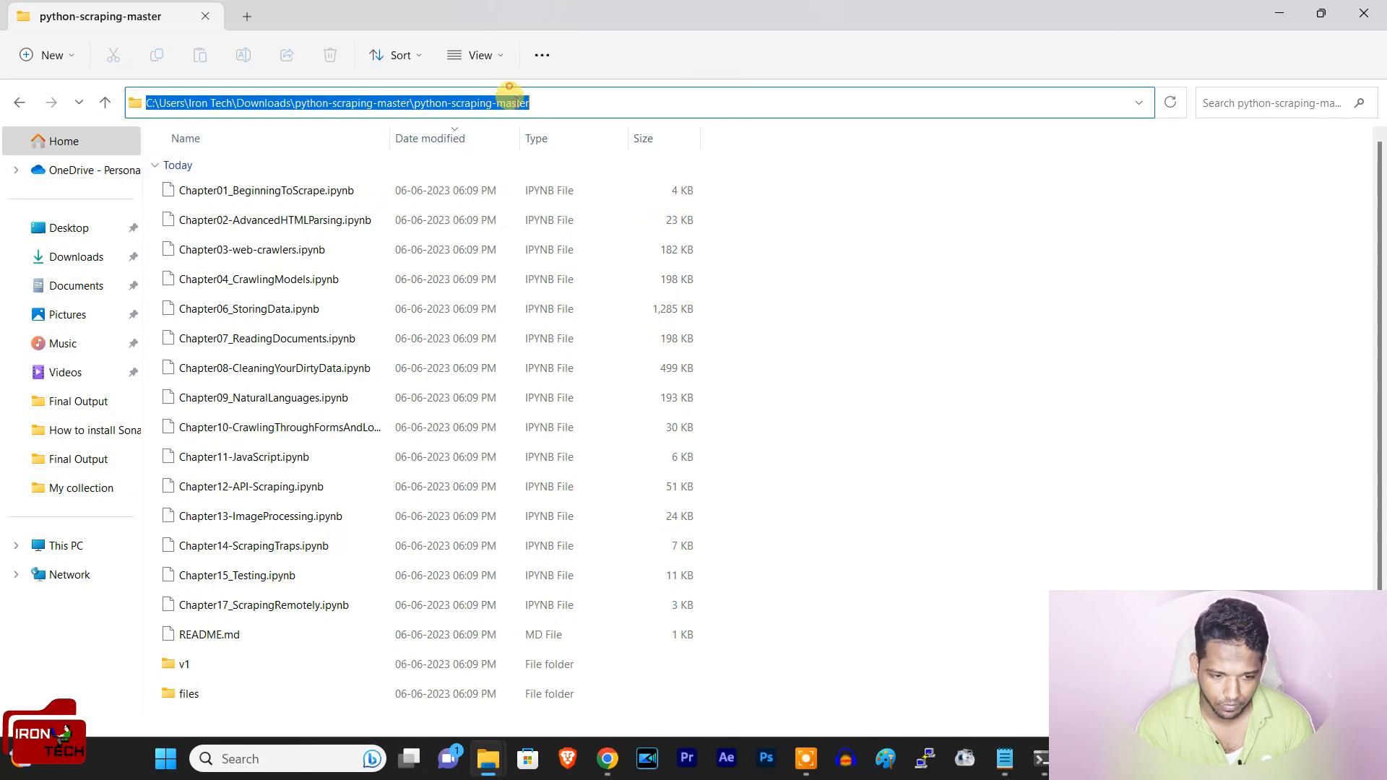
type("cmd")
key("Return")
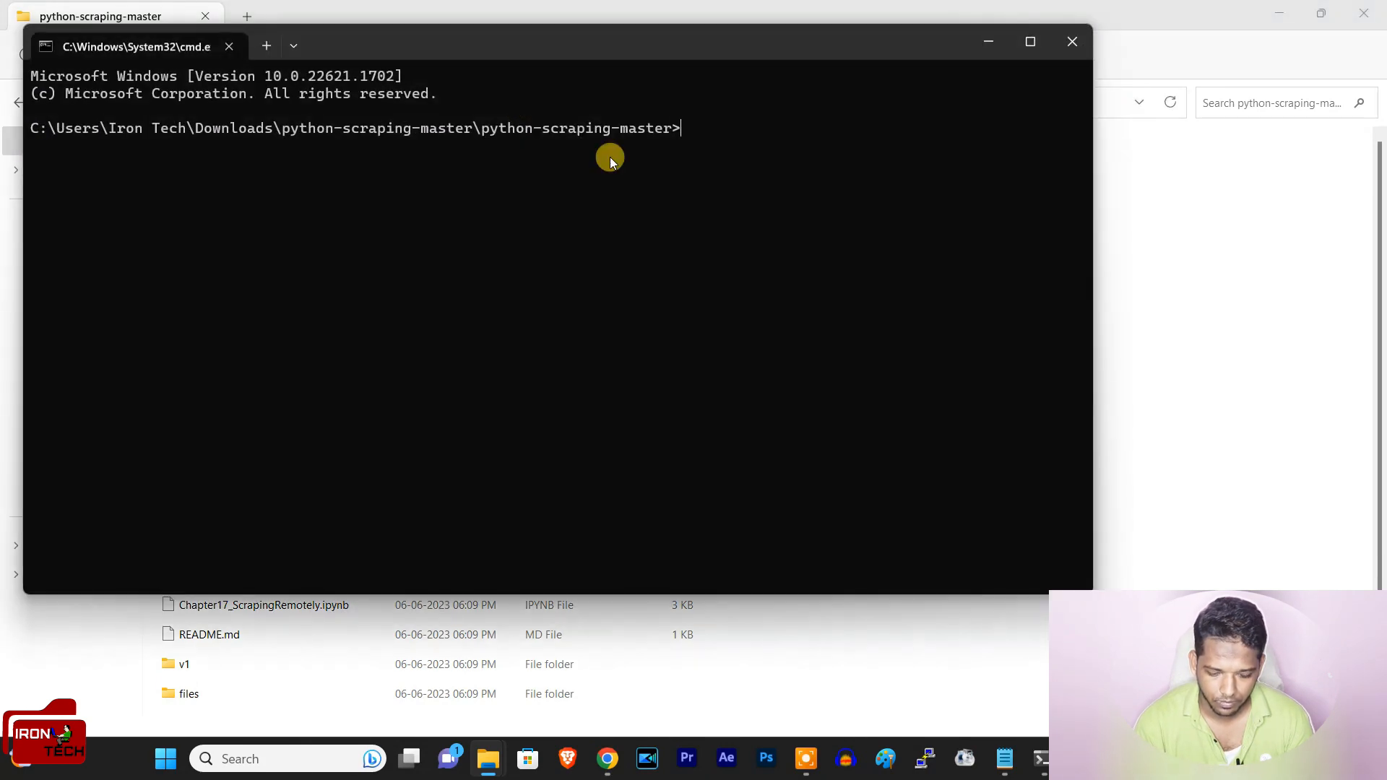
Step: Run the copied sonar-scanner.bat command with its login token on the python-scraping-master code, check the execution status, and minimize the command prompt
key("ctrl+v")
key("Return")
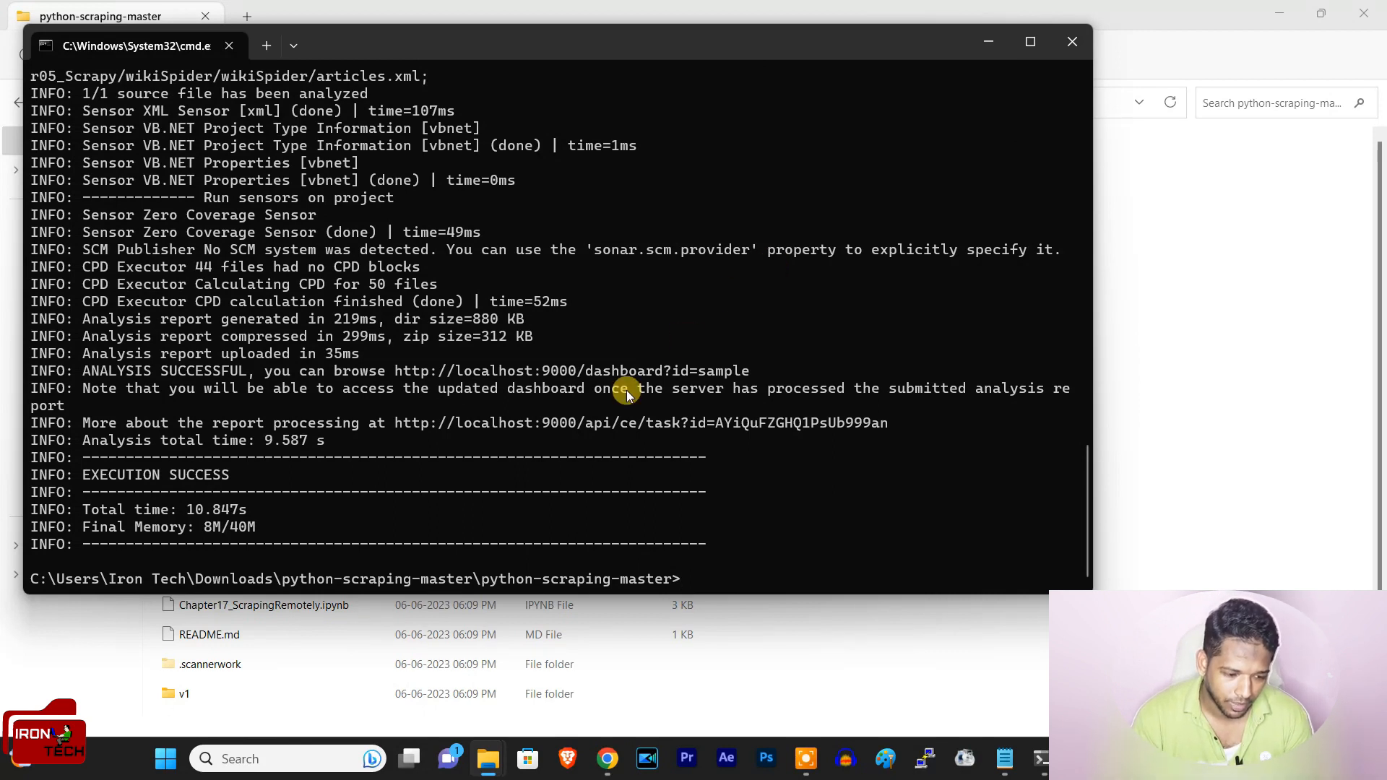
left_click_drag(81, 475, 226, 473)
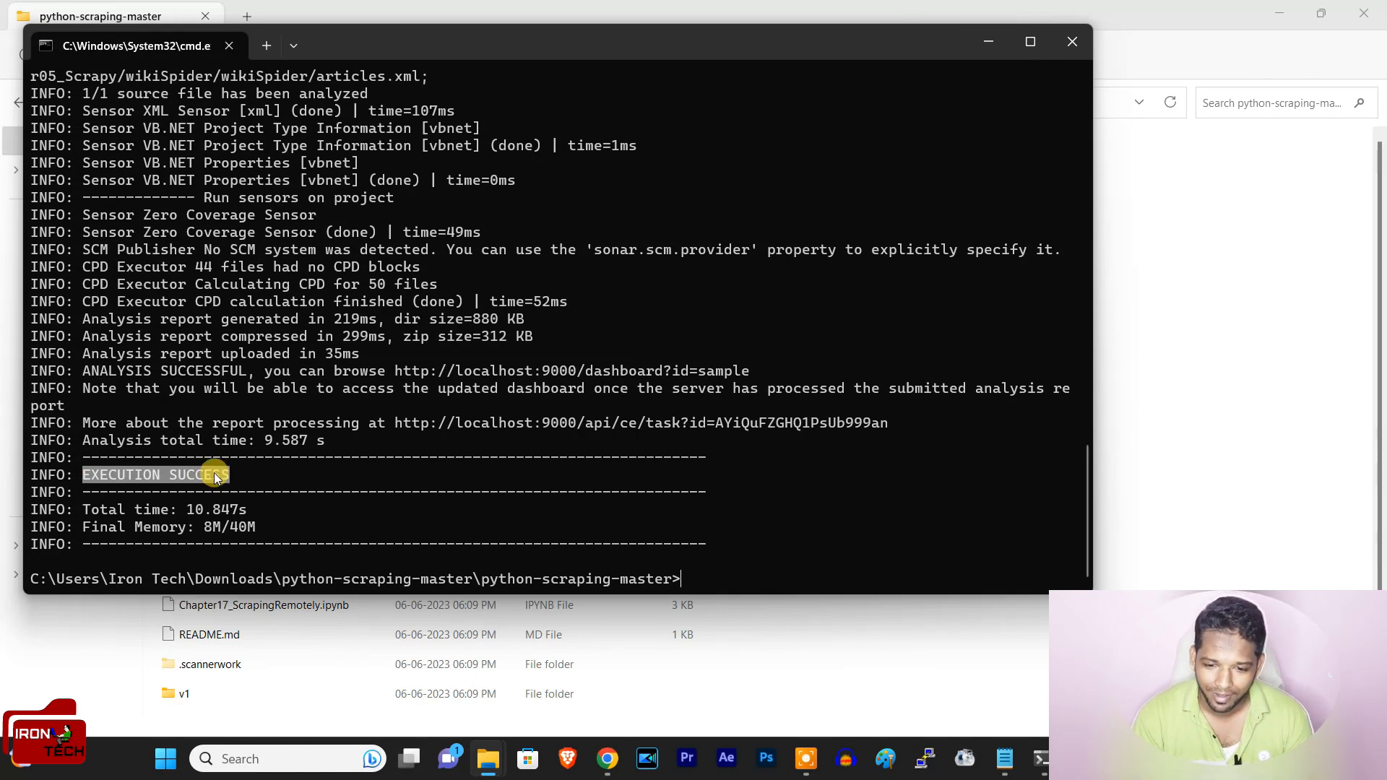
left_click(989, 45)
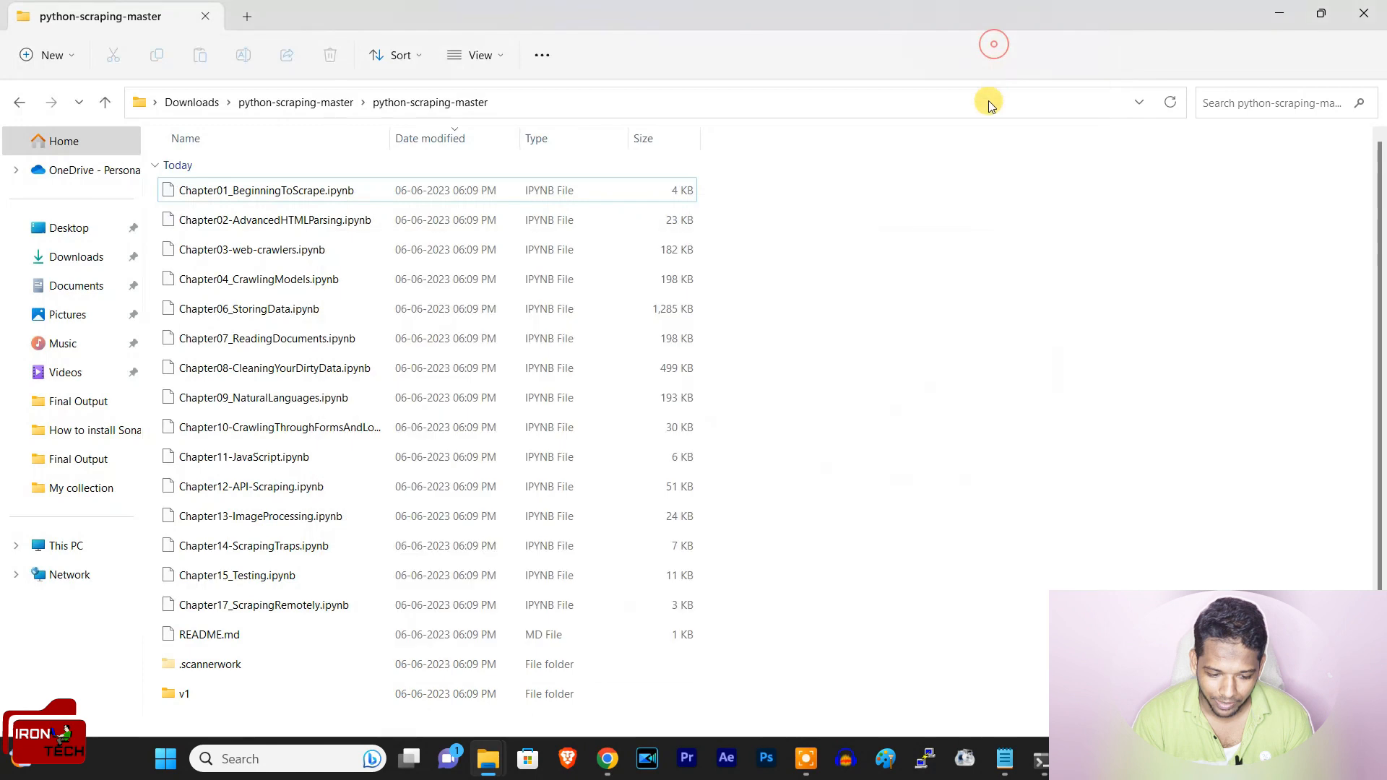
Step: Switch back to Chrome, reload the SonarQube project list, and open the sample project
left_click(606, 758)
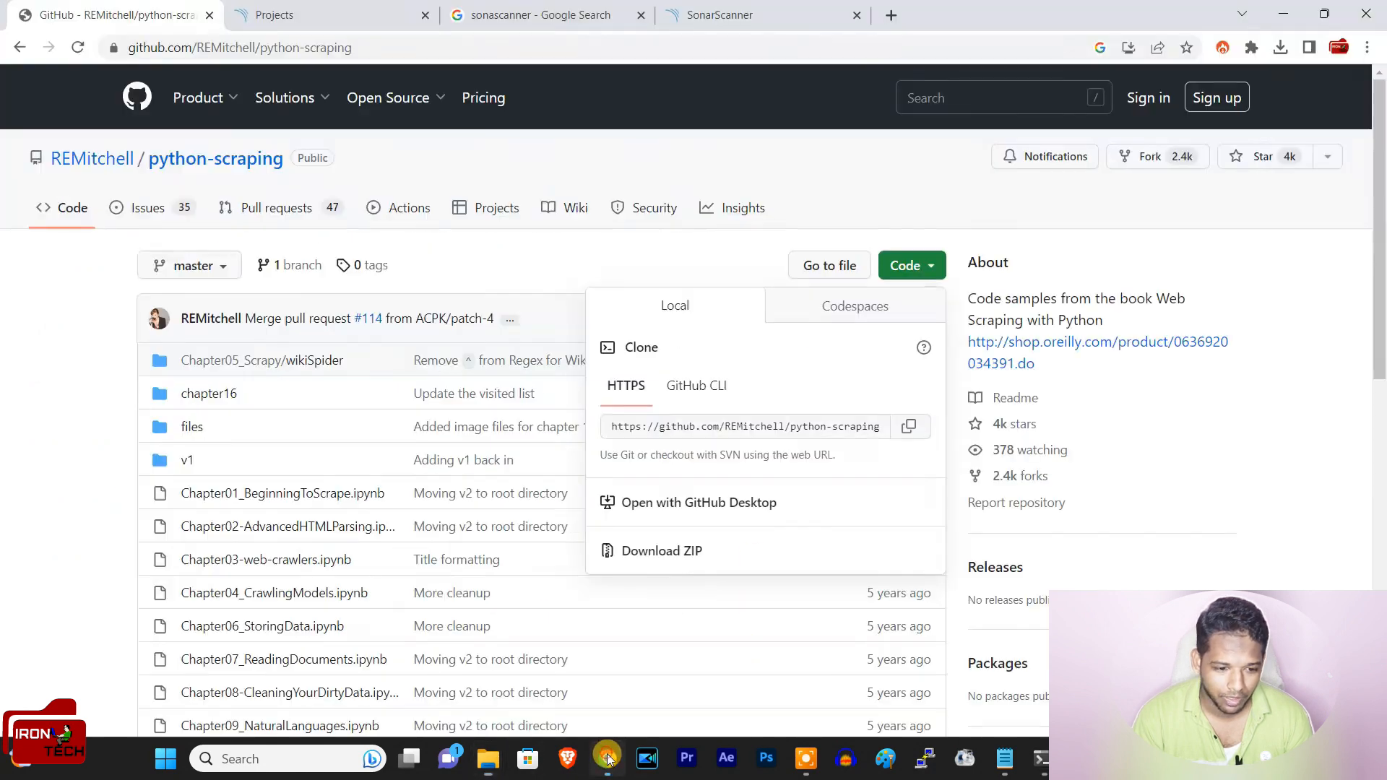
left_click(289, 14)
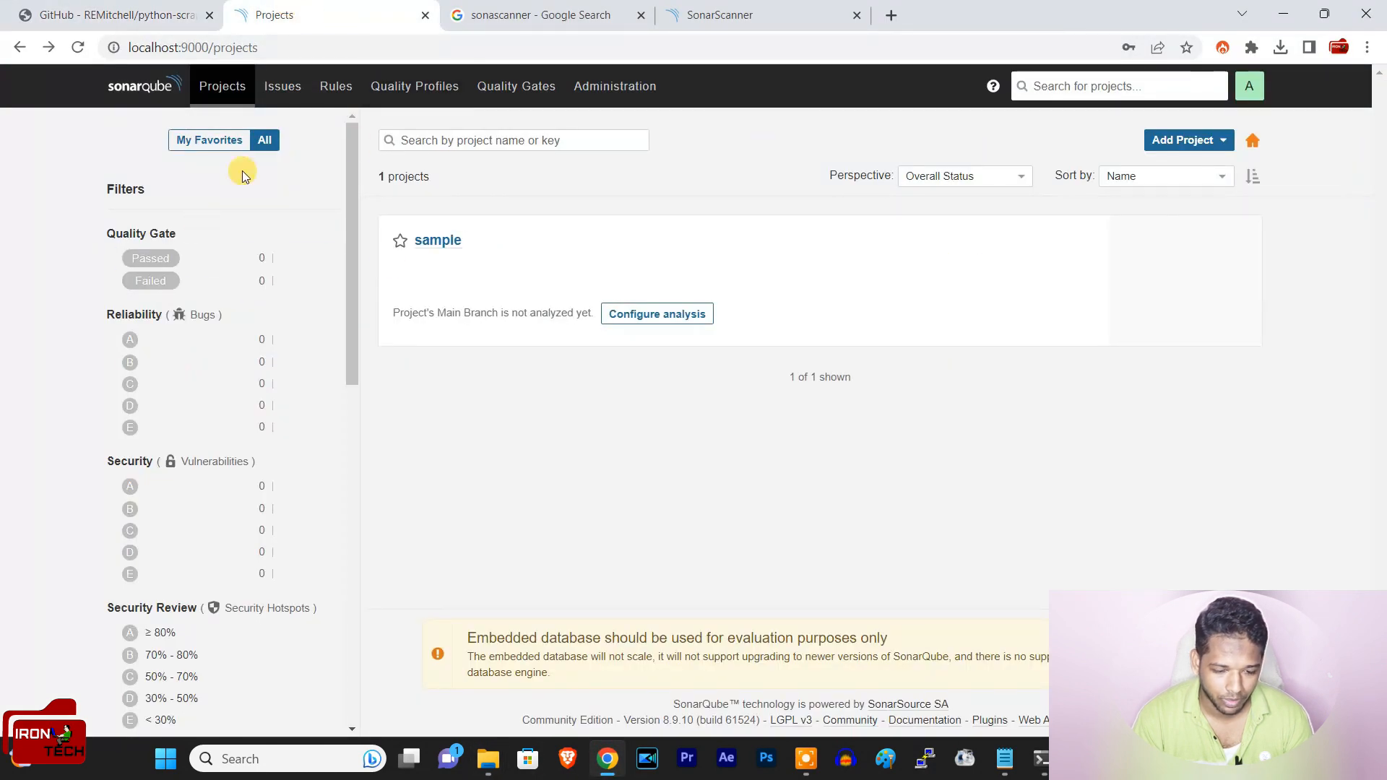
left_click(80, 48)
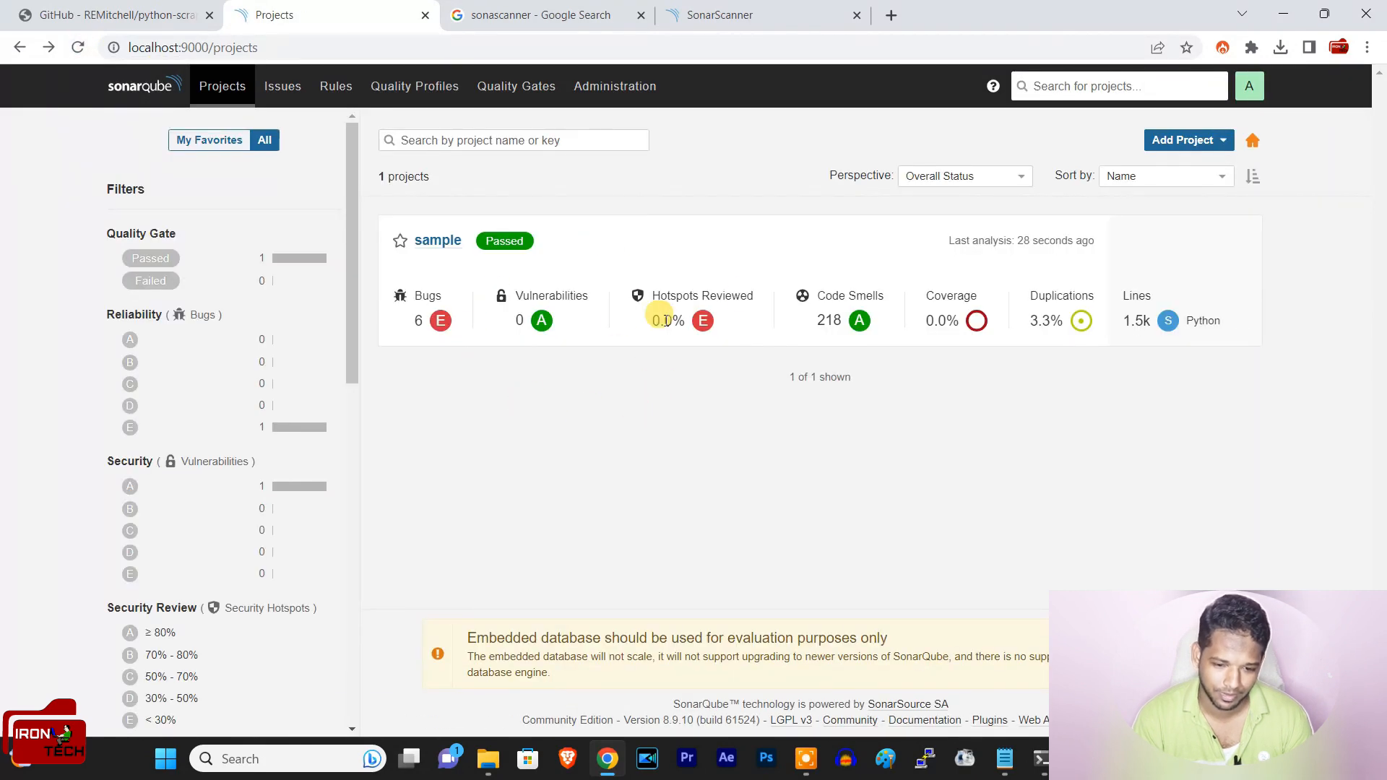
left_click(437, 240)
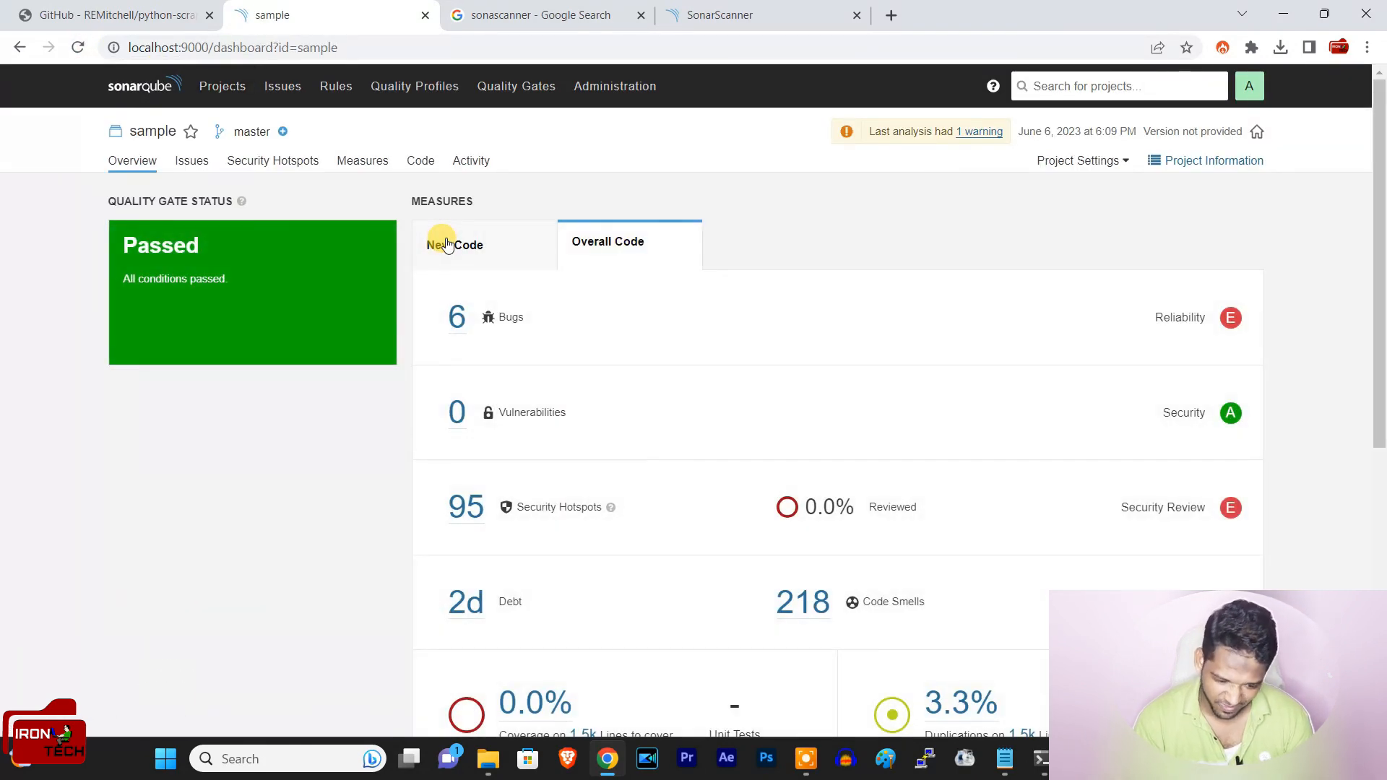
Step: Review the sample project's quality gate status and its overall measures for bugs, vulnerabilities, security hotspots, code smells, coverage and duplications
scroll(783, 381, "down", 5)
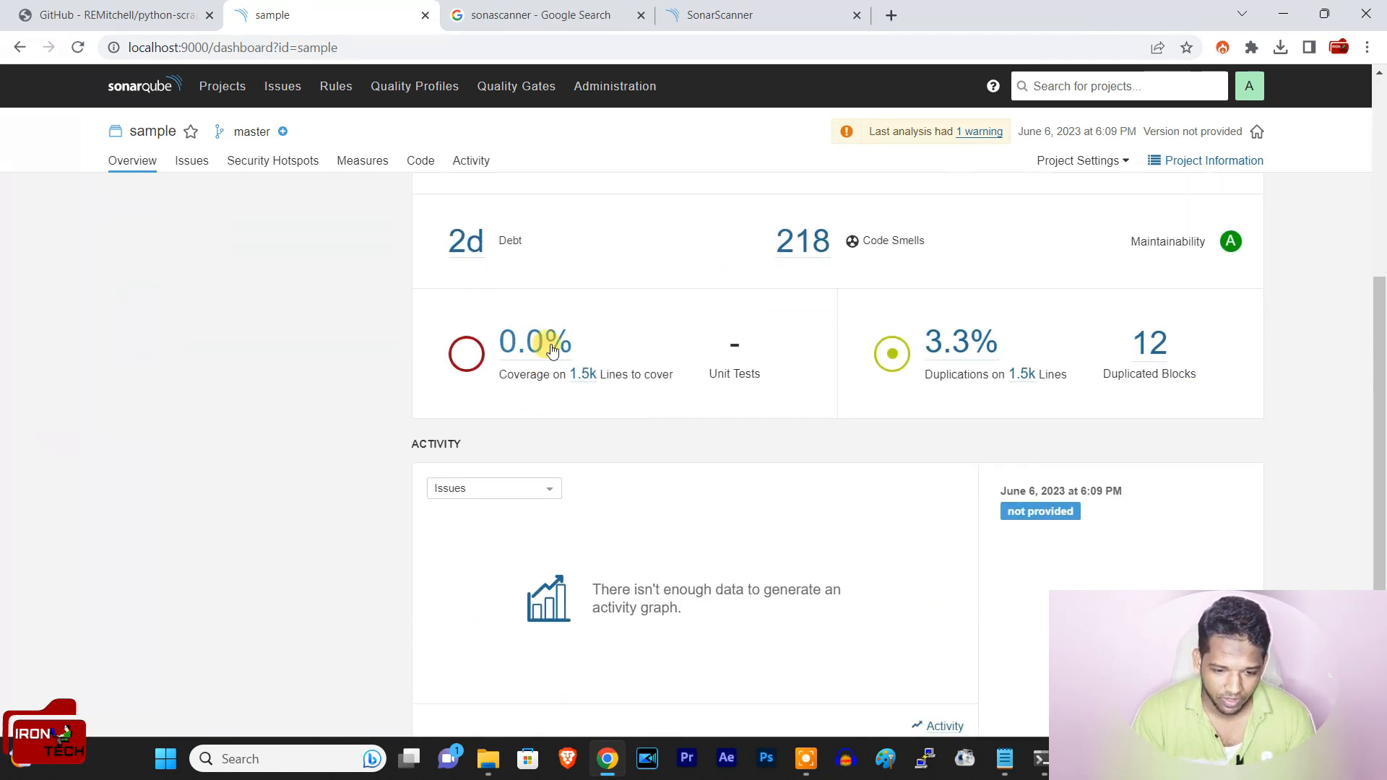
scroll(972, 390, "up", 5)
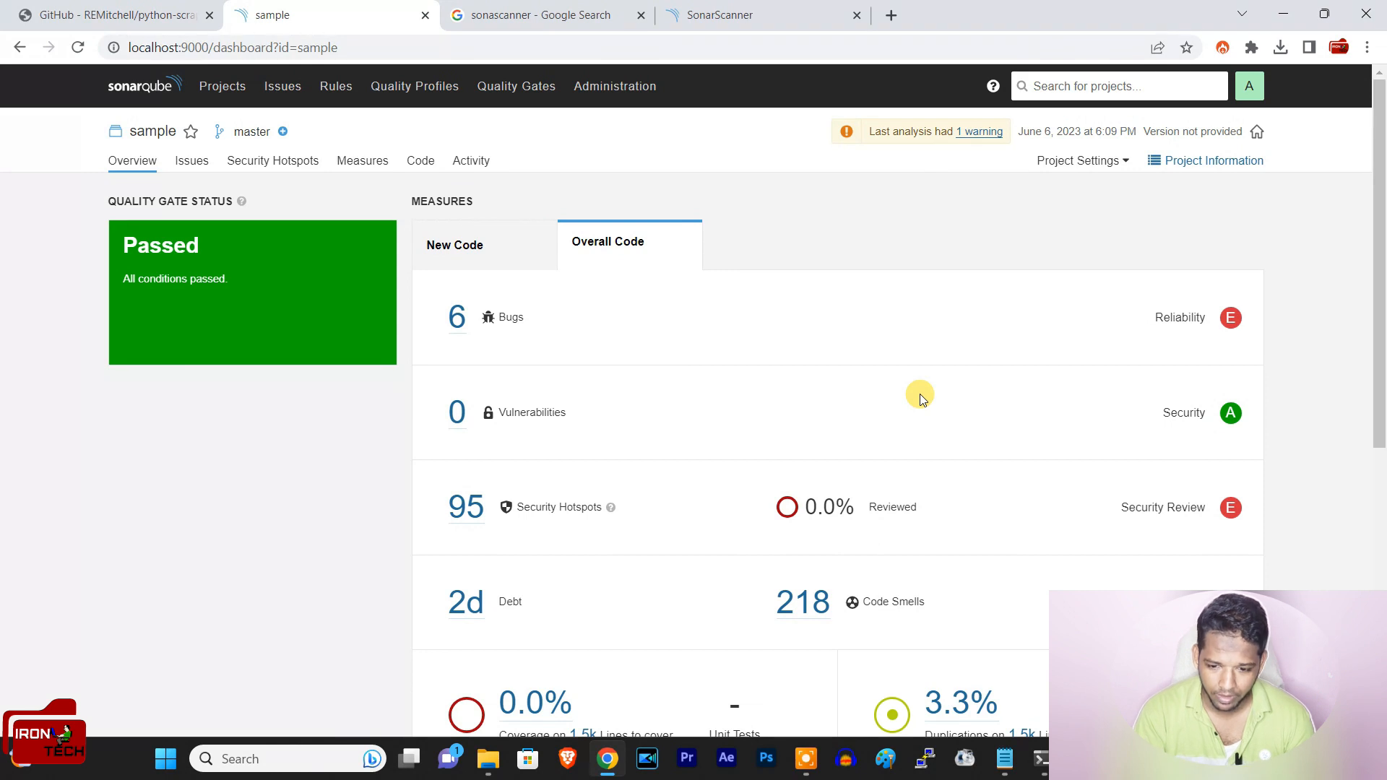
scroll(1009, 290, "down", 3)
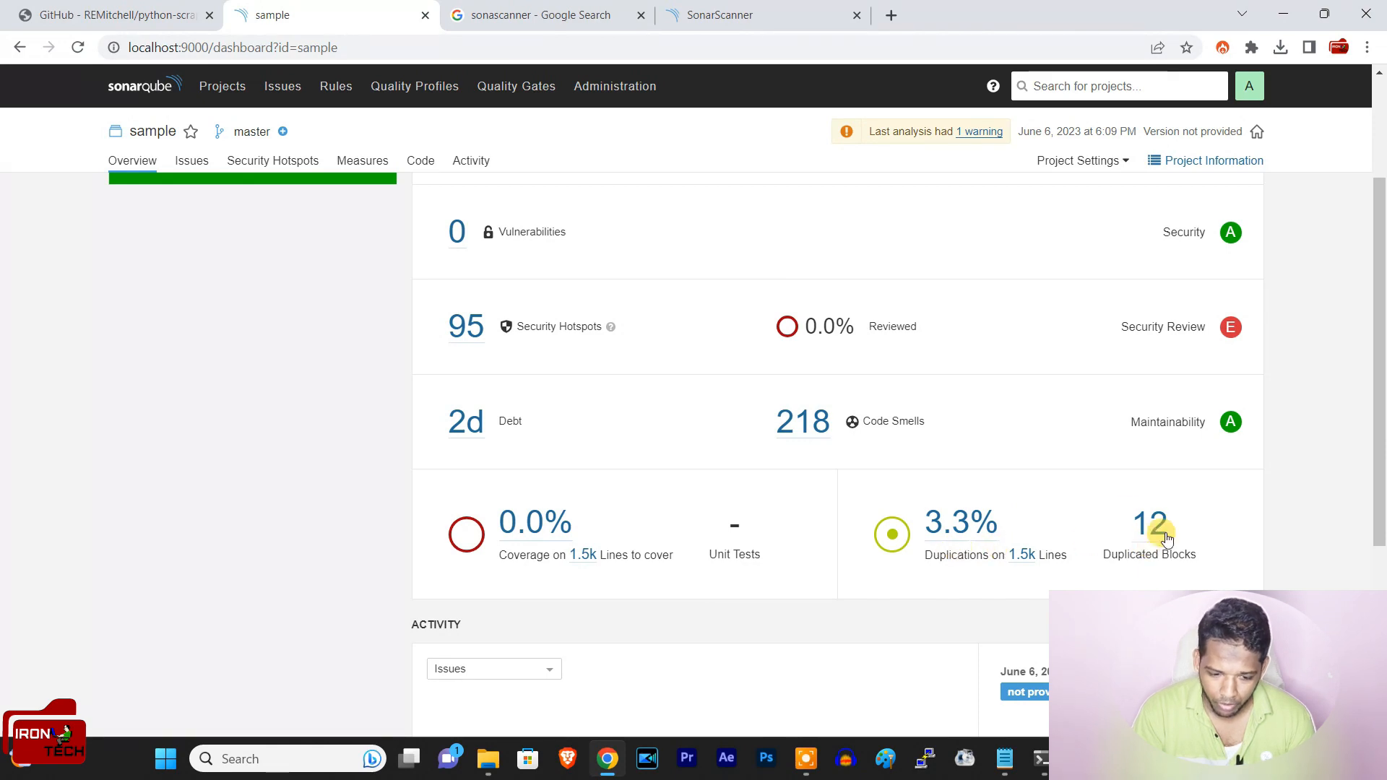
scroll(1176, 434, "down", 3)
scroll(1176, 449, "down", 1)
scroll(1179, 289, "up", 2)
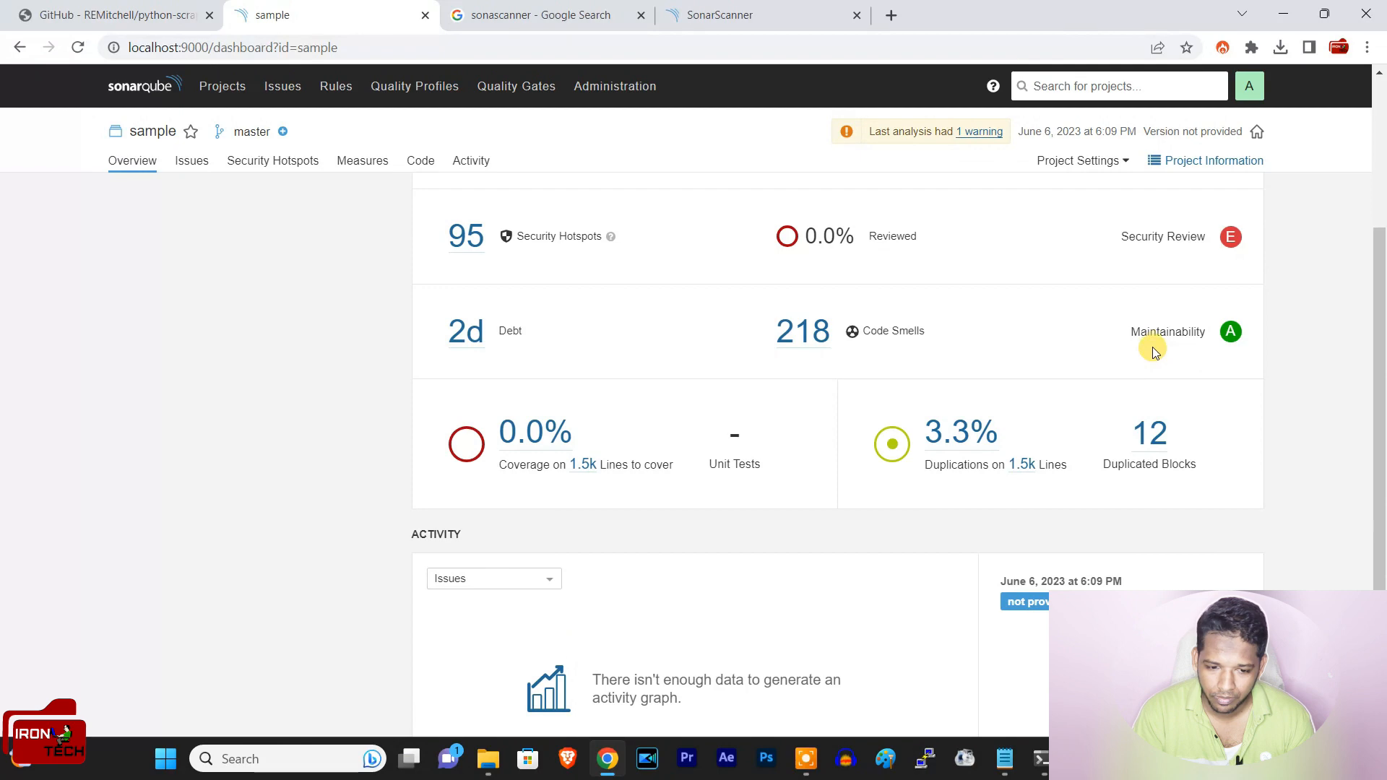
scroll(1164, 247, "up", 2)
scroll(529, 292, "up", 1)
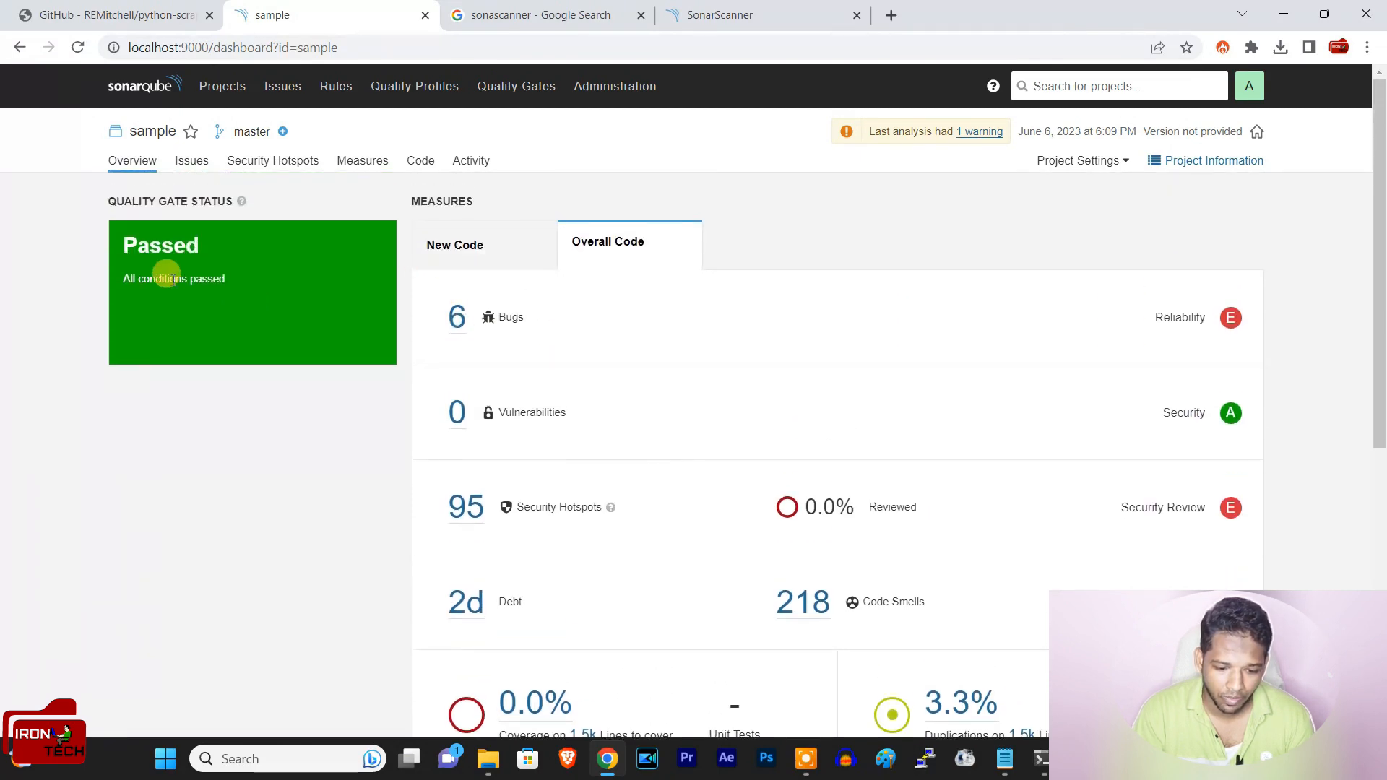
scroll(641, 477, "down", 3)
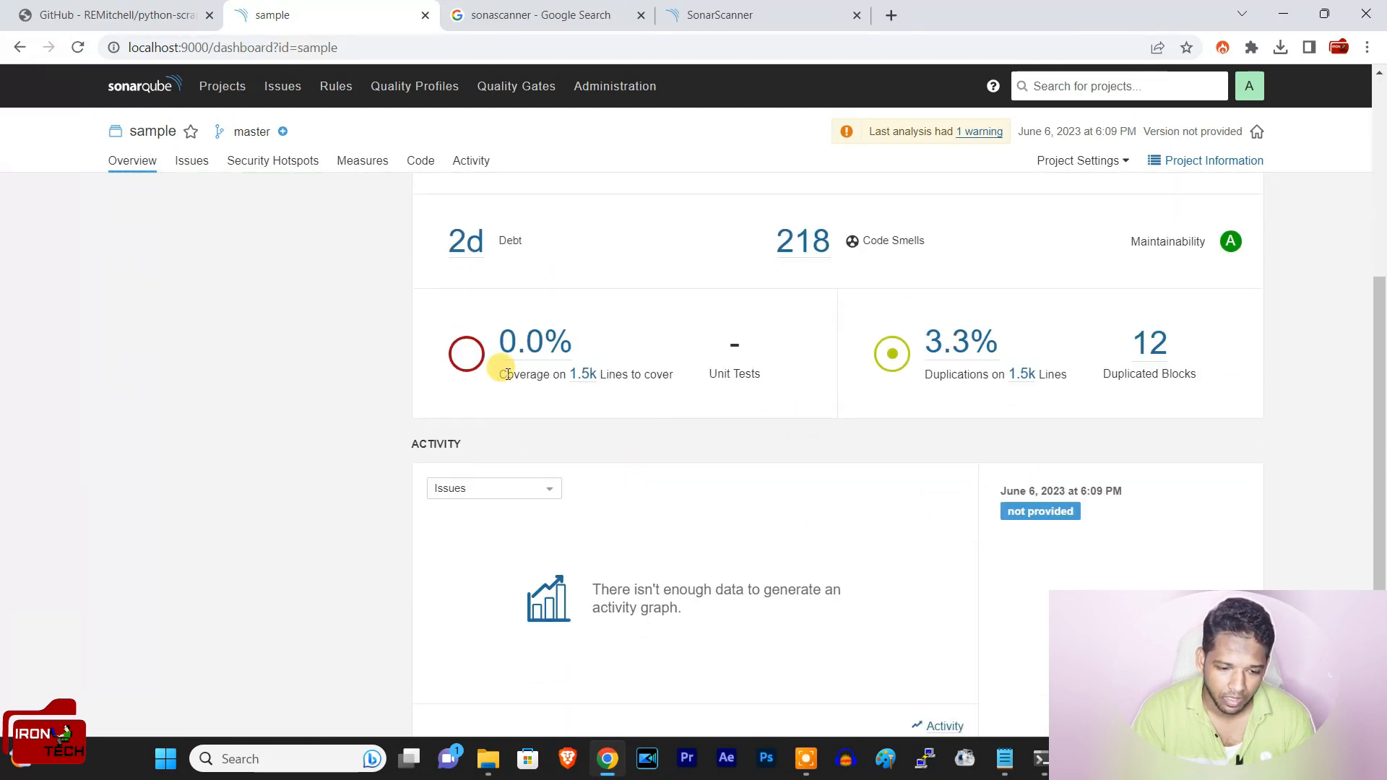
Step: Examine the per-file coverage list of the sample project, and return to the project overview
left_click(538, 341)
scroll(758, 341, "down", 4)
scroll(752, 387, "up", 4)
scroll(588, 378, "down", 10)
scroll(657, 413, "down", 10)
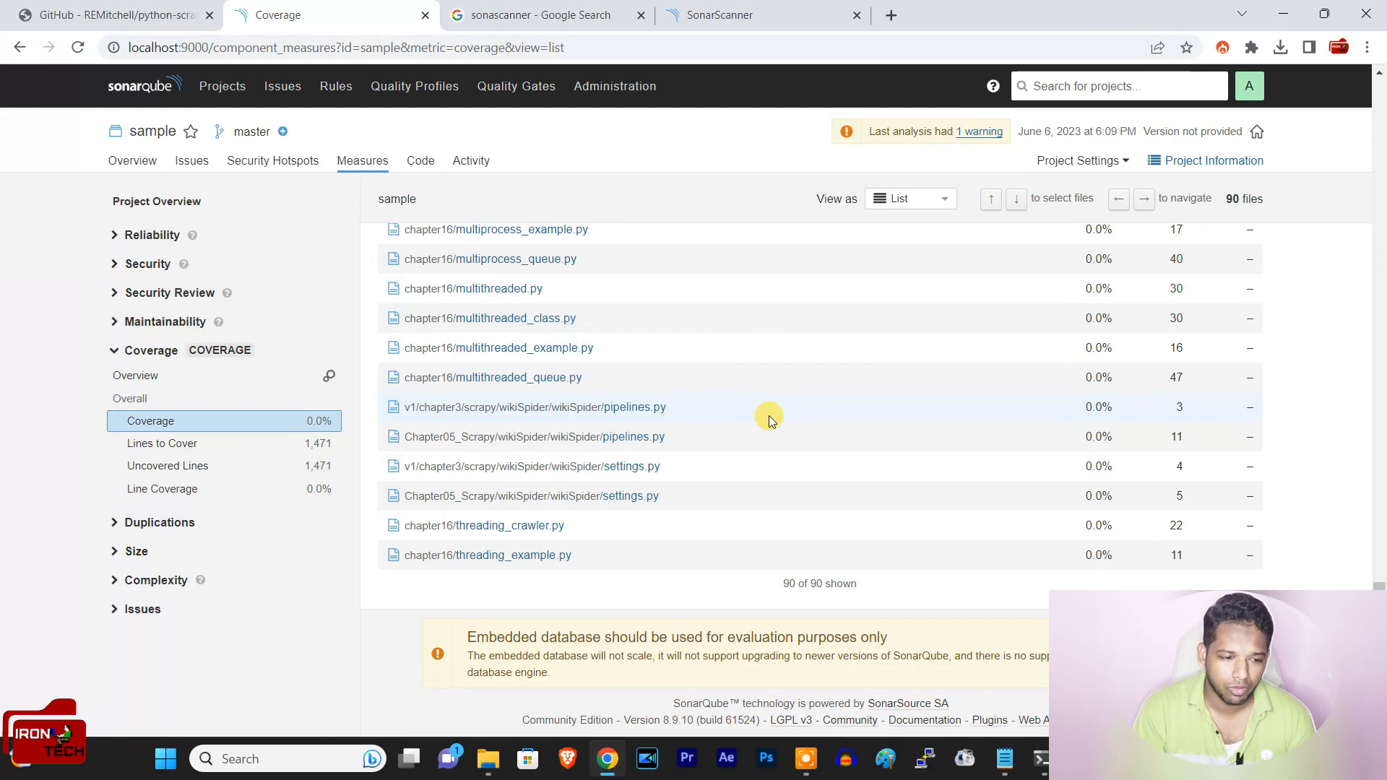
scroll(768, 415, "up", 6)
left_click(20, 47)
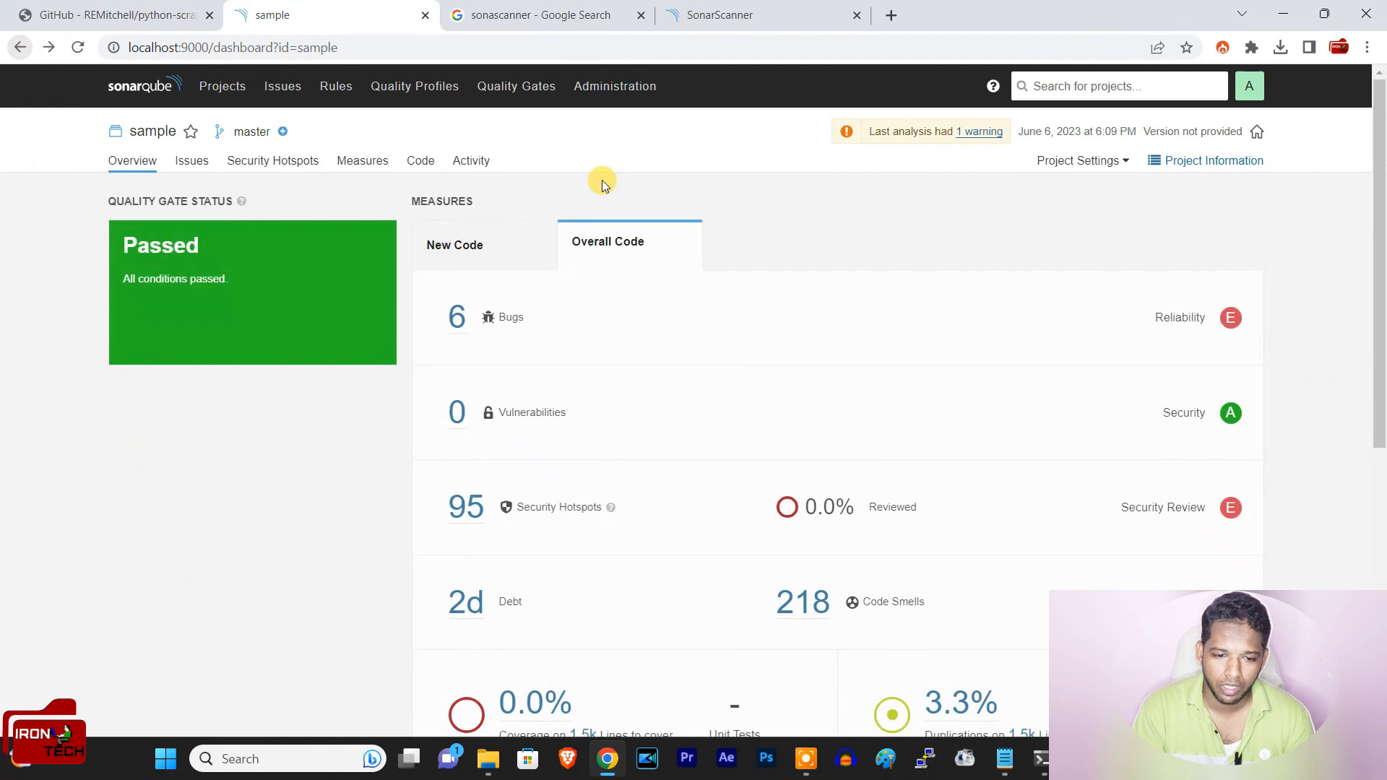